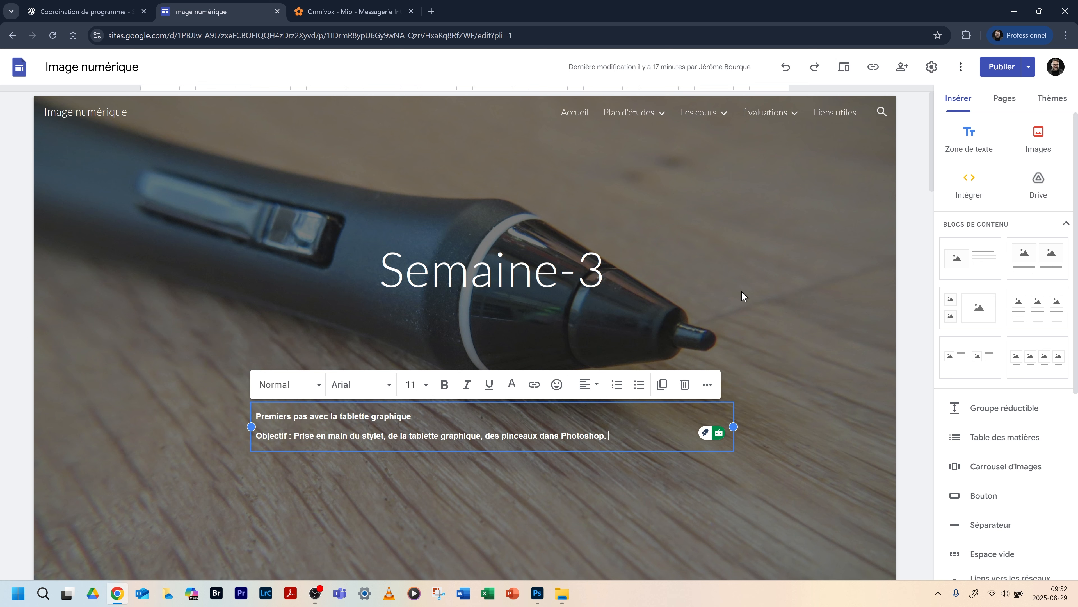
# Open the Wacom tablet properties from the system tray and move the window to a clear area of the screen
pyautogui.click(938, 593)
pyautogui.click(941, 540)
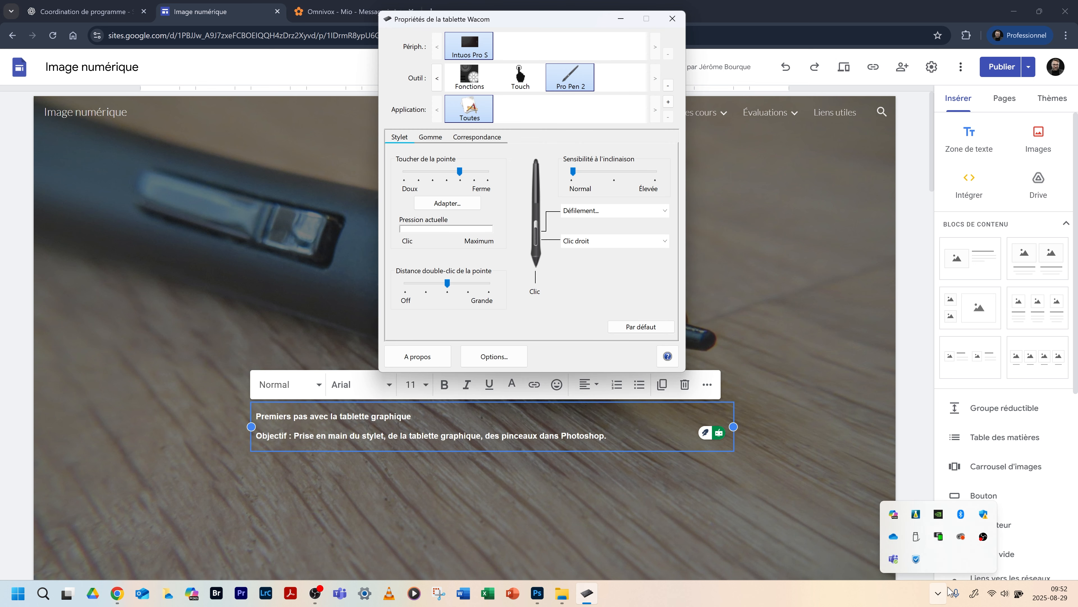
pyautogui.click(938, 594)
pyautogui.click(939, 595)
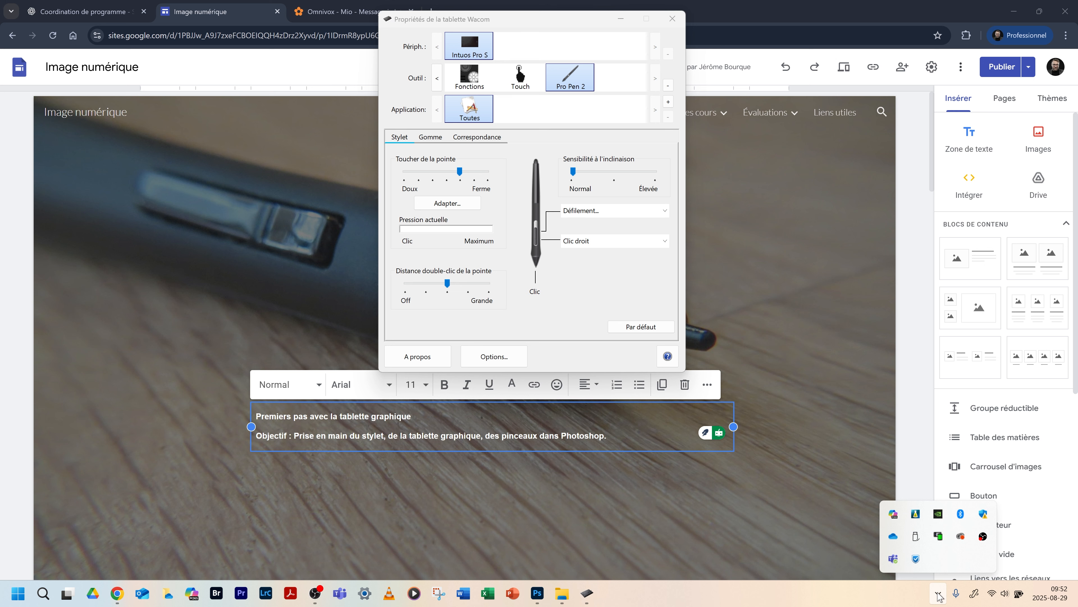
pyautogui.moveTo(941, 540)
pyautogui.moveTo(529, 24); pyautogui.dragTo(615, 43)
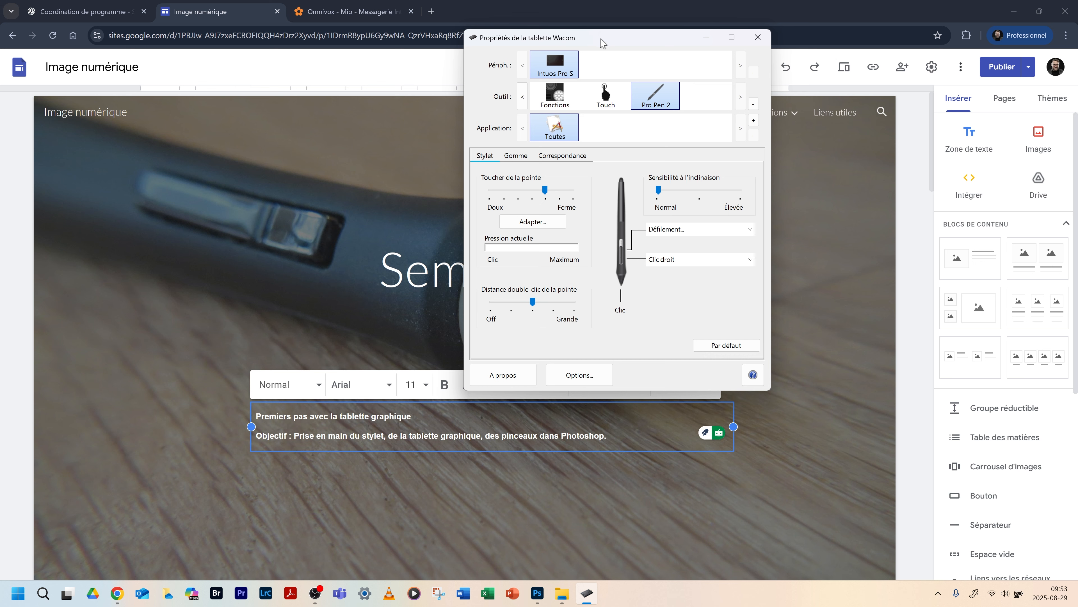
# Search Windows for "wacom" and launch the Wacom Center application
pyautogui.click(16, 595)
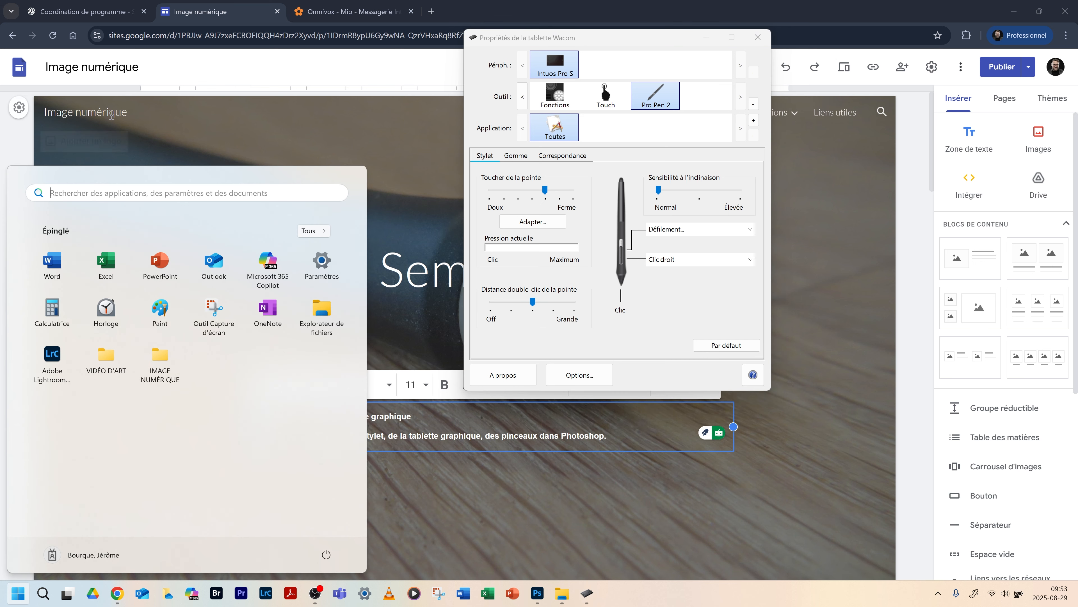
pyautogui.click(128, 192)
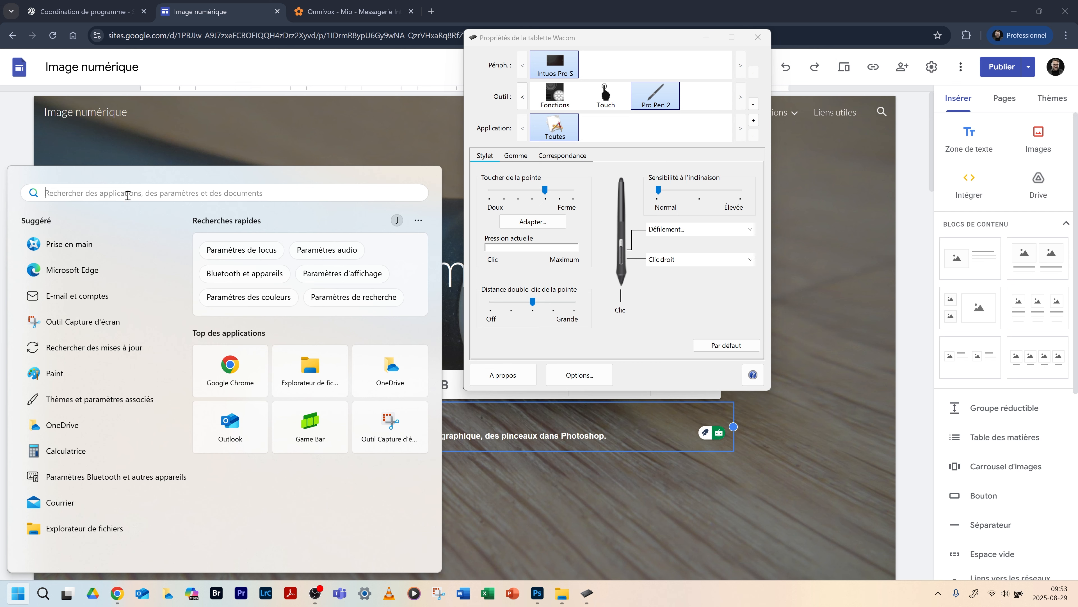
pyautogui.write('wacom')
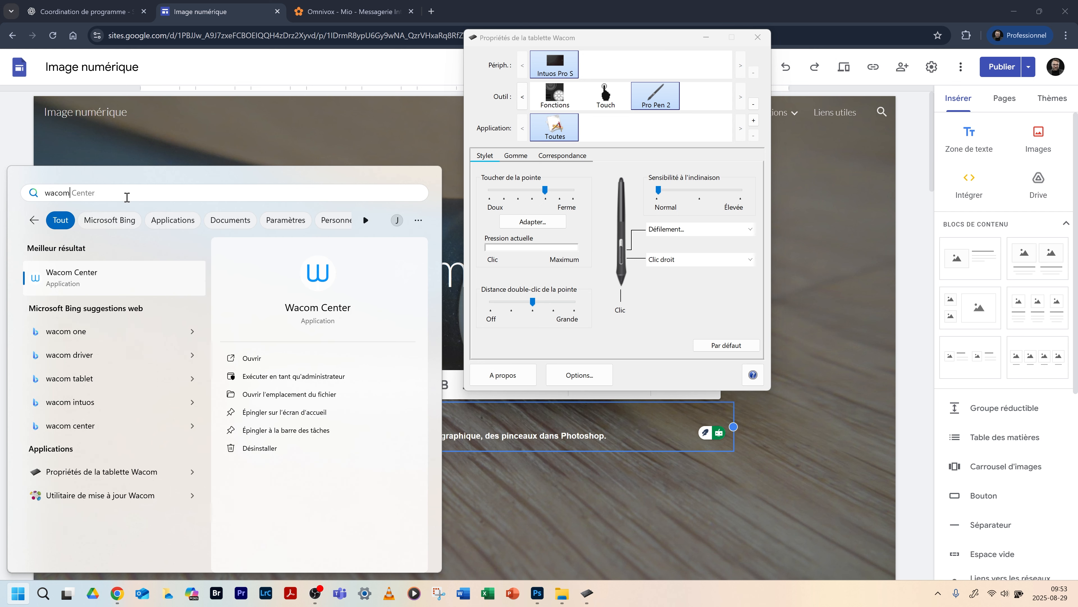
pyautogui.click(89, 278)
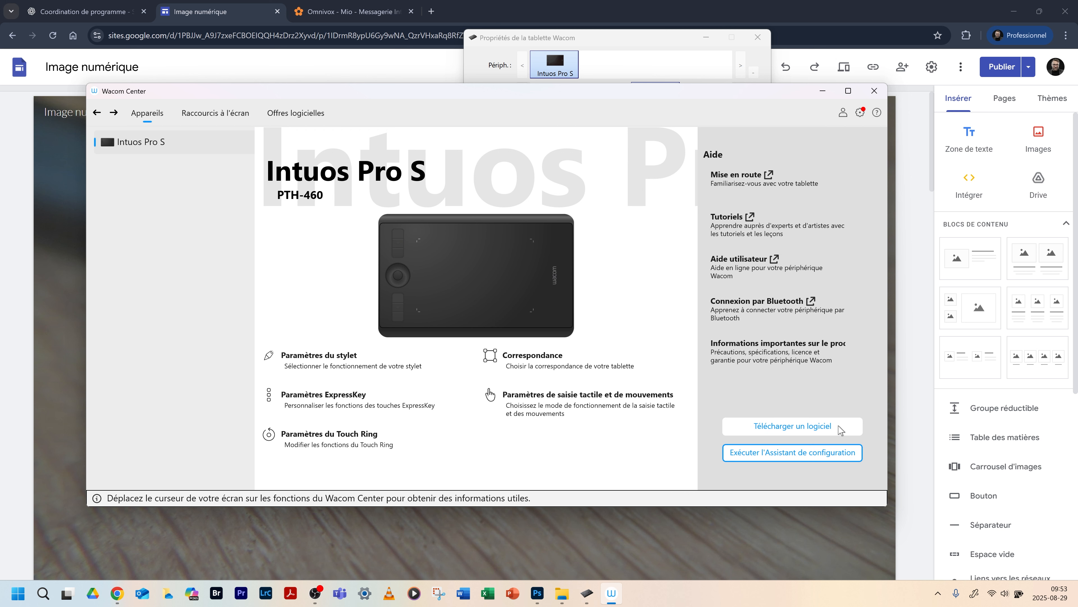
# Start the Intuos Pro S configuration assistant and import the settings from the Intuos Pro M
pyautogui.click(796, 454)
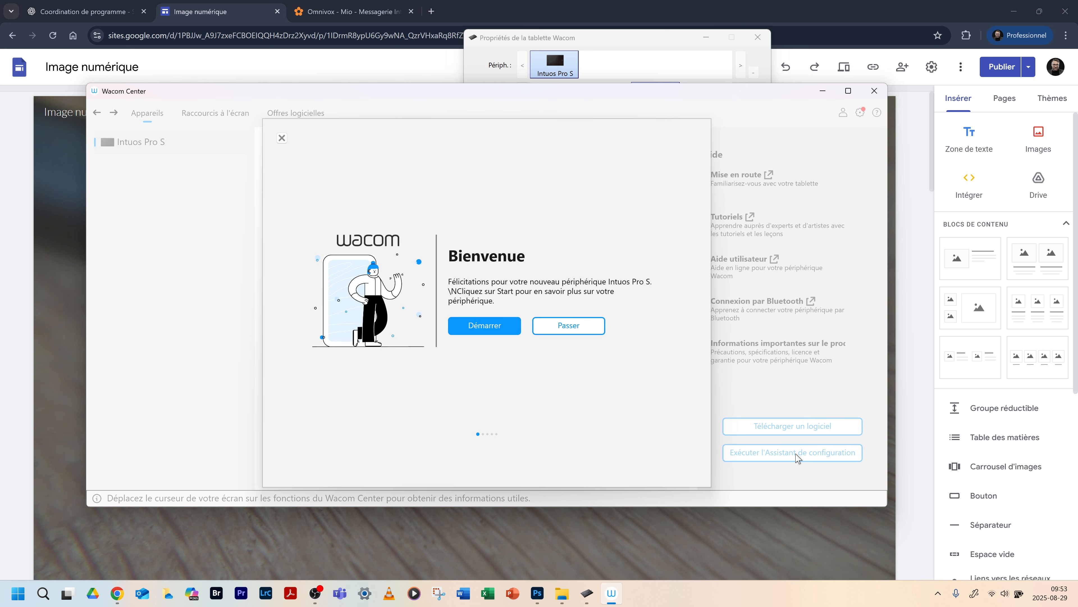
pyautogui.click(478, 328)
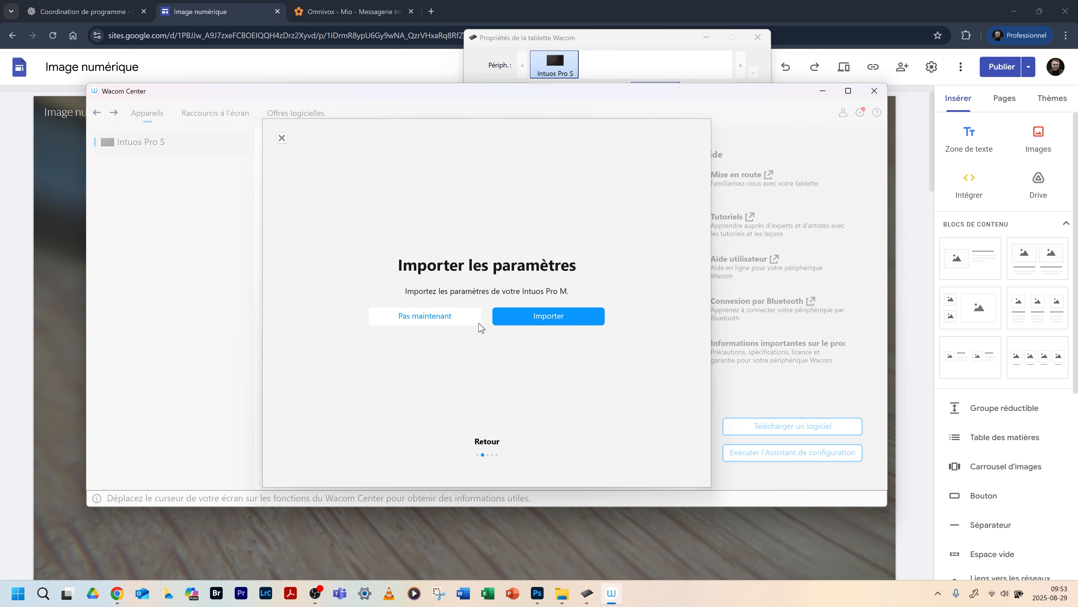
pyautogui.click(548, 317)
pyautogui.click(501, 319)
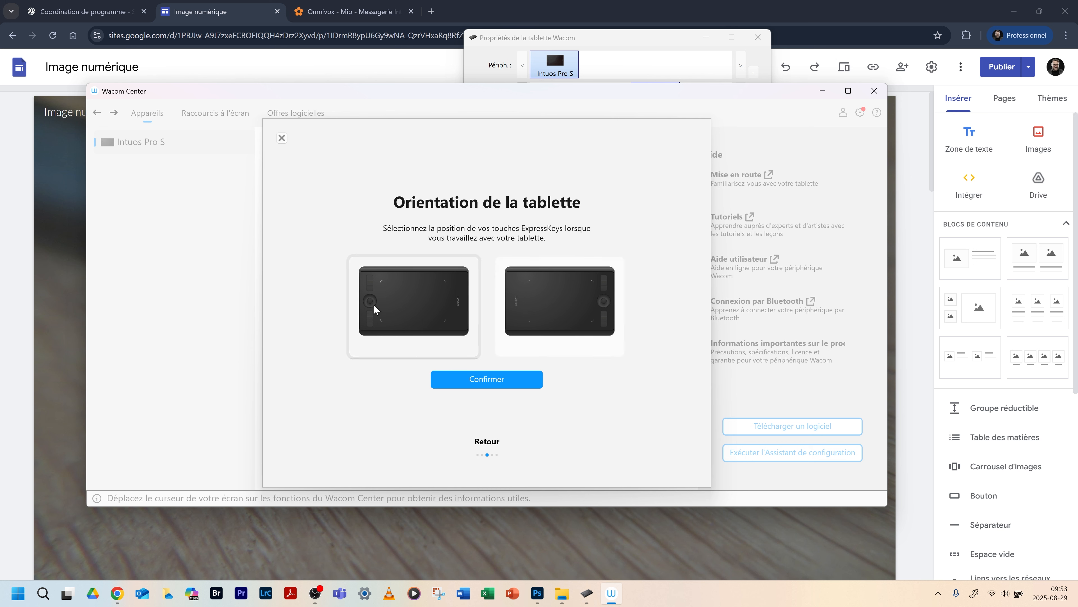
# Confirm the tablet orientation with the ExpressKeys on the left side and finish the configuration assistant
pyautogui.click(369, 315)
pyautogui.click(519, 381)
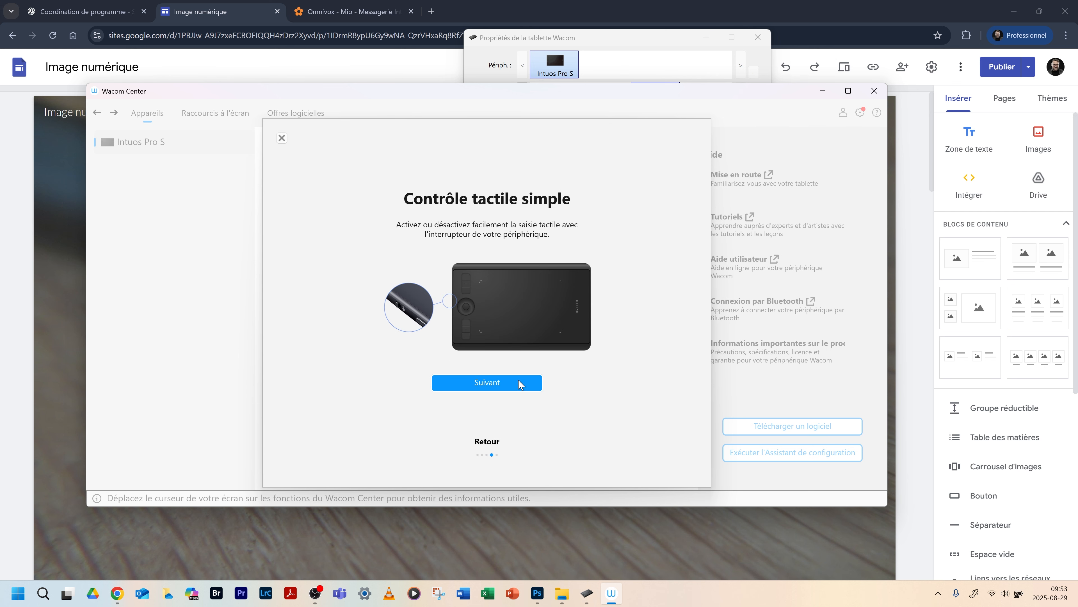
pyautogui.click(520, 383)
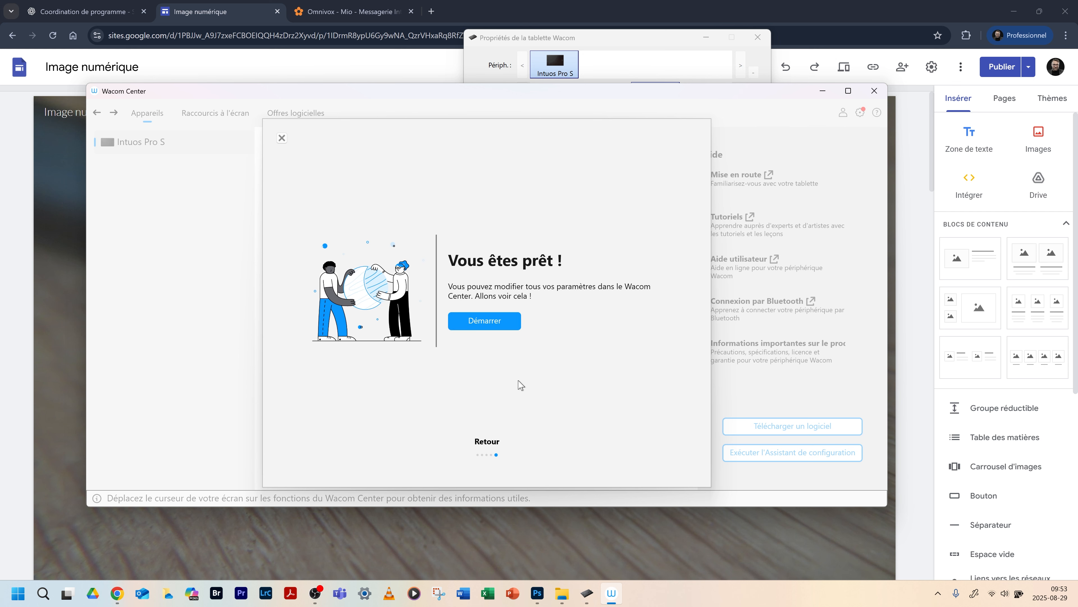
pyautogui.click(488, 321)
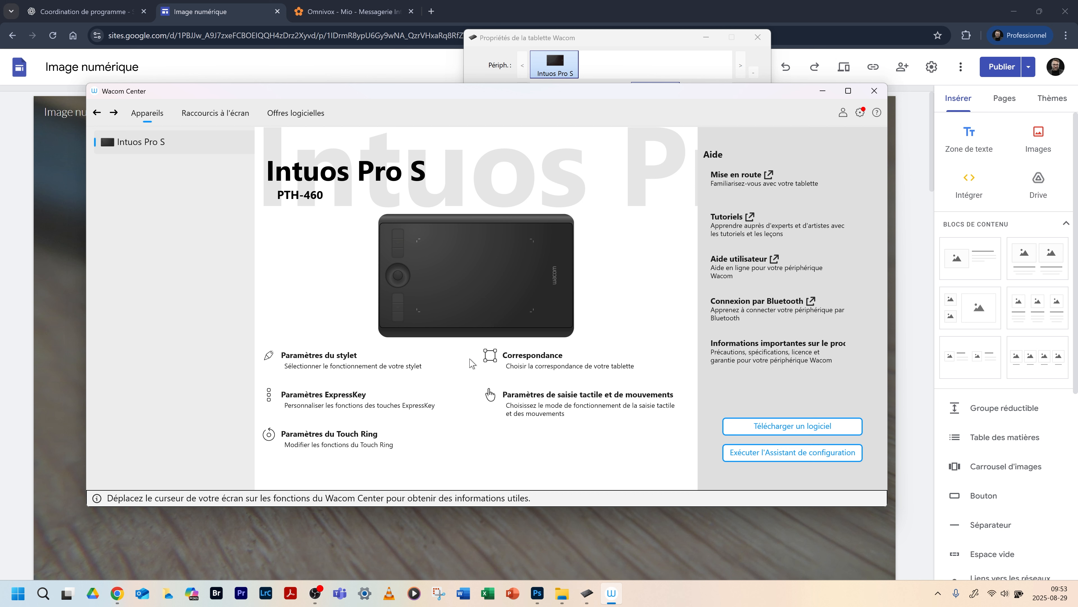
# Open the pen settings from Wacom Center and place the tablet properties window in front, near the screen's centre
pyautogui.click(321, 361)
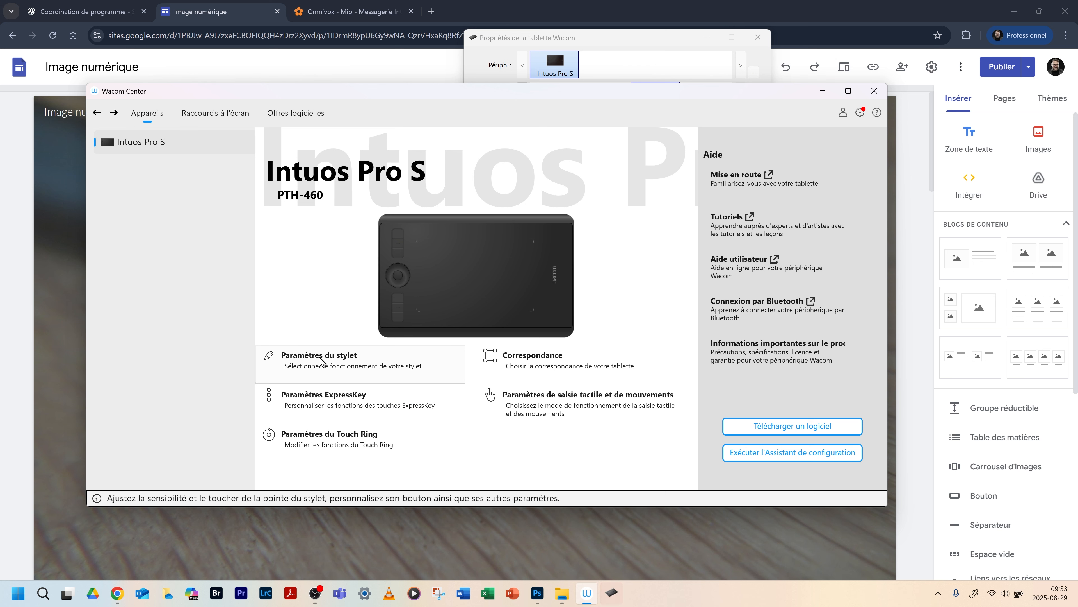
pyautogui.click(538, 41)
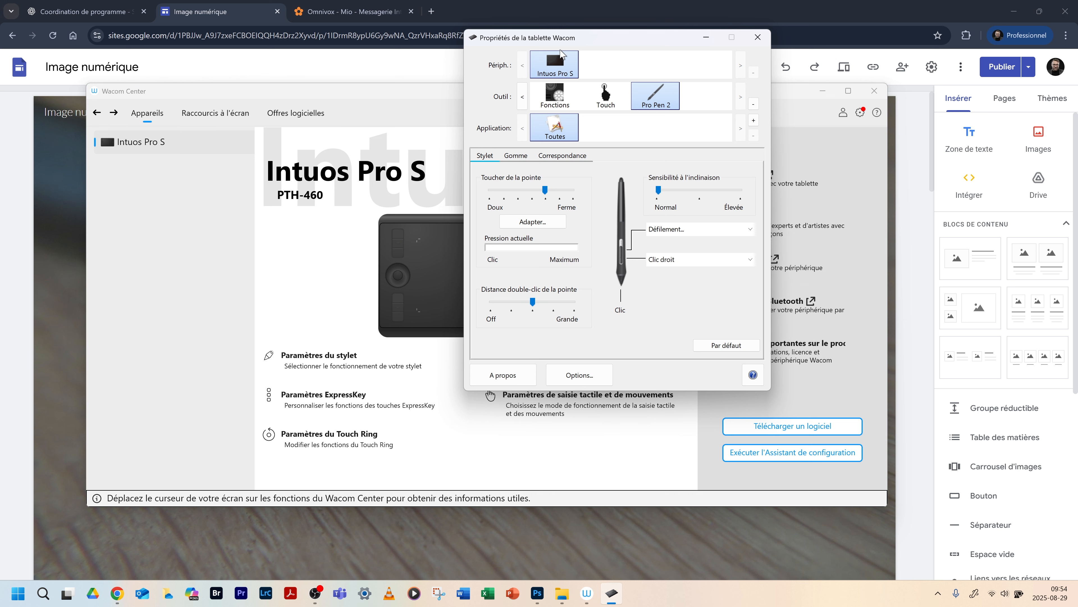
pyautogui.moveTo(613, 40); pyautogui.dragTo(530, 78)
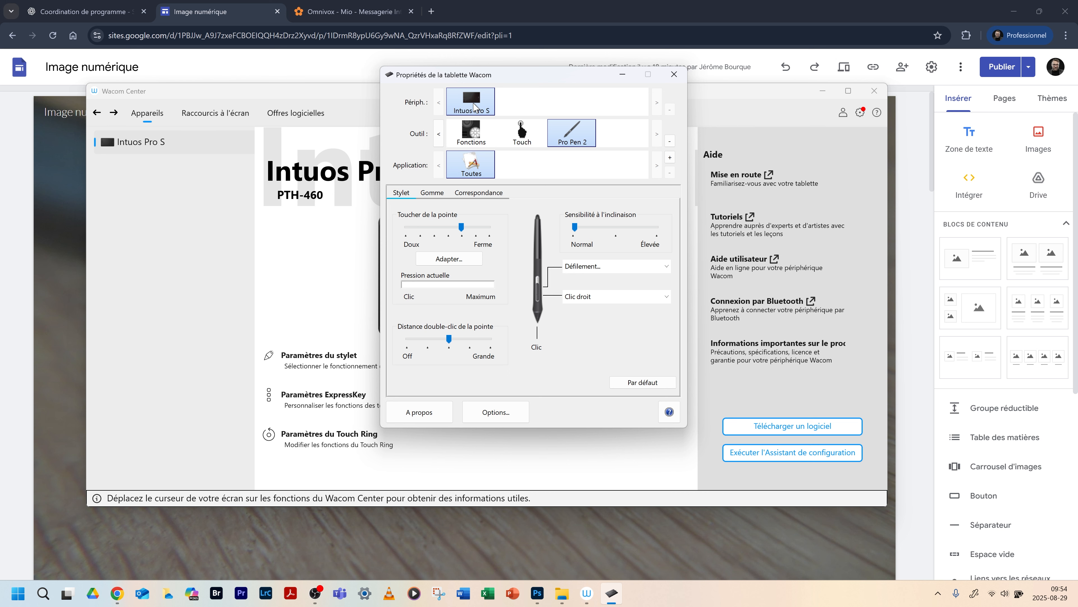
# Review the Touch and Fonctions tool settings, and close both the tablet properties and Wacom Center
pyautogui.click(474, 141)
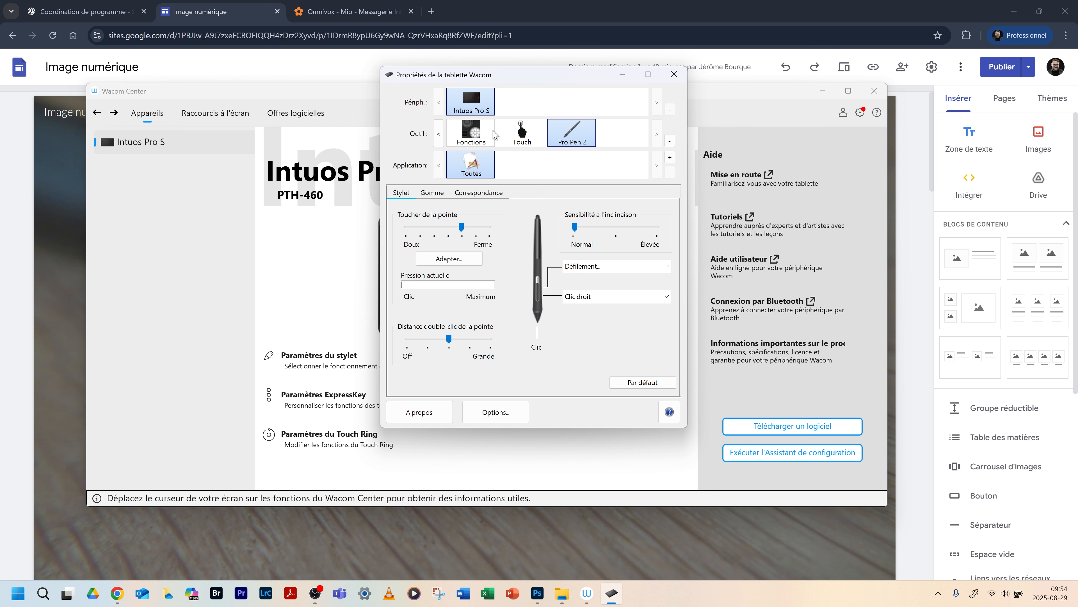
pyautogui.click(521, 133)
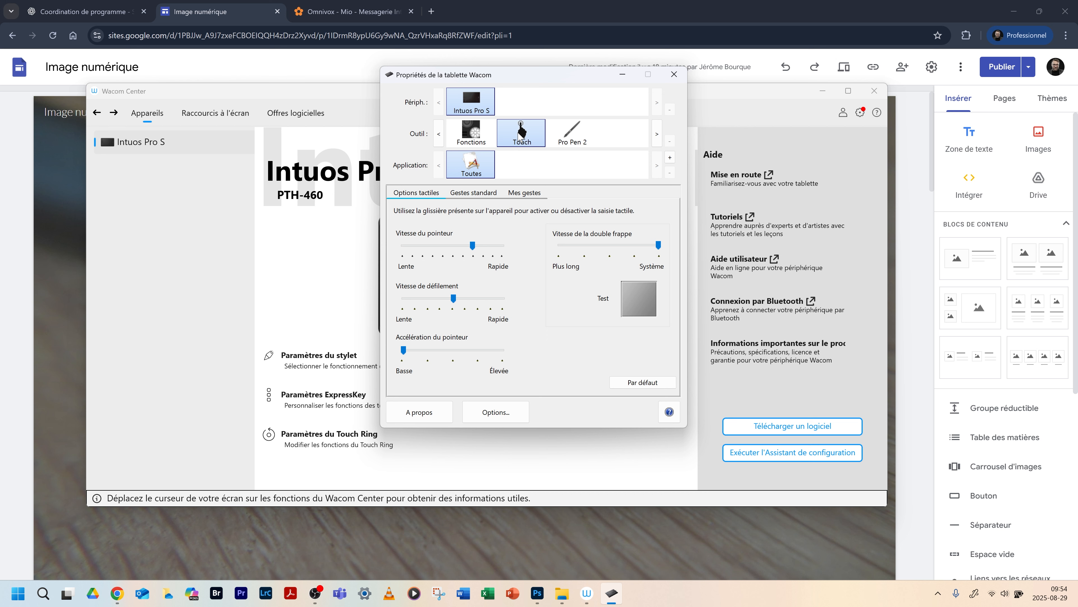
pyautogui.click(470, 133)
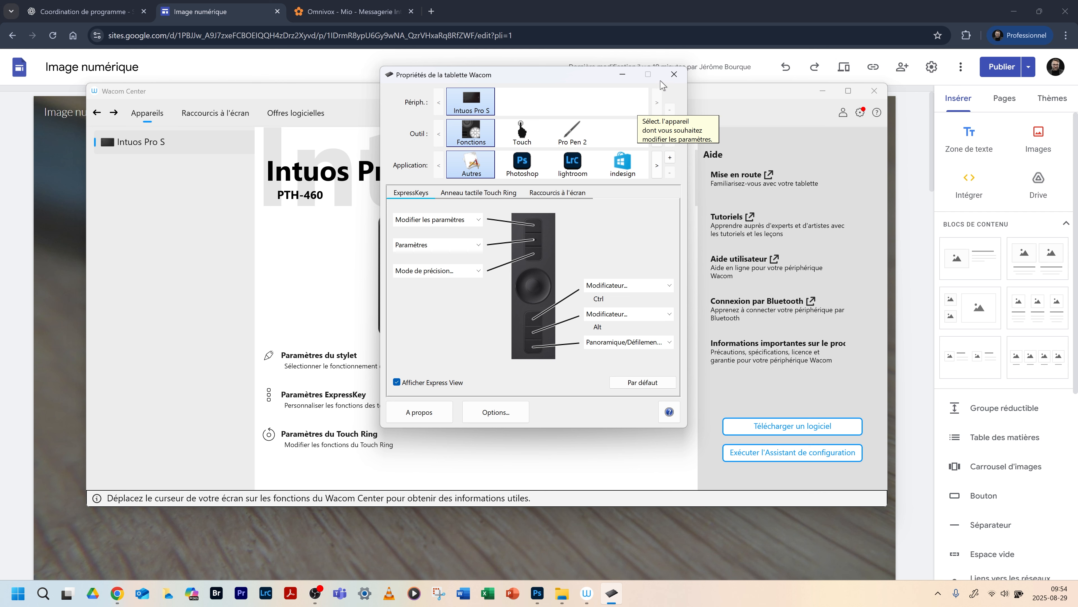
pyautogui.click(674, 75)
pyautogui.click(874, 91)
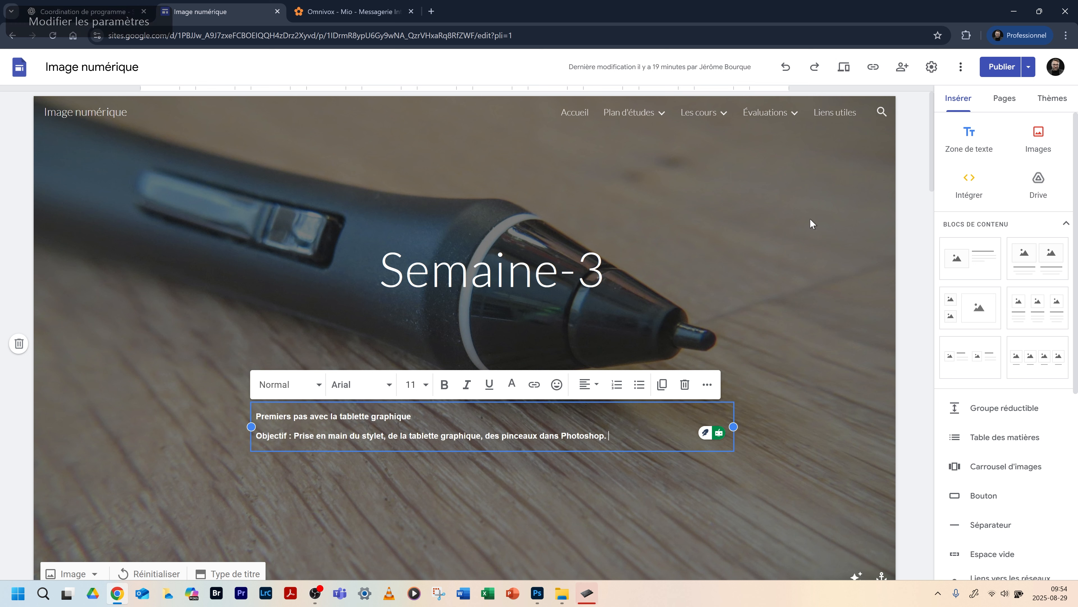
# Bring up the Wacom tablet properties and review the Fonctions settings followed by the Pro Pen 2 settings
pyautogui.click(587, 595)
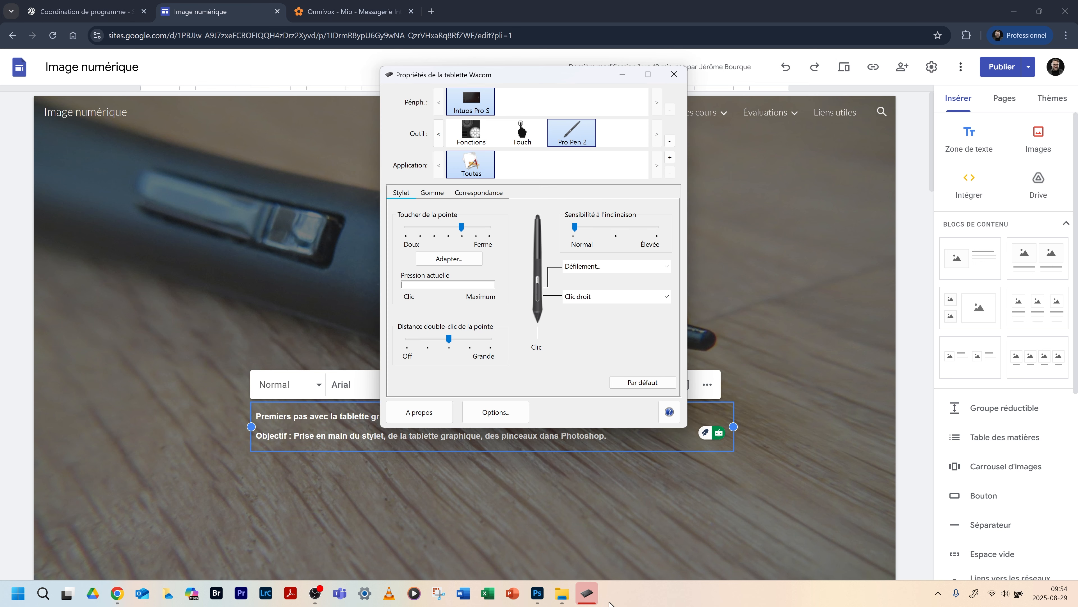
pyautogui.moveTo(588, 597)
pyautogui.click(472, 132)
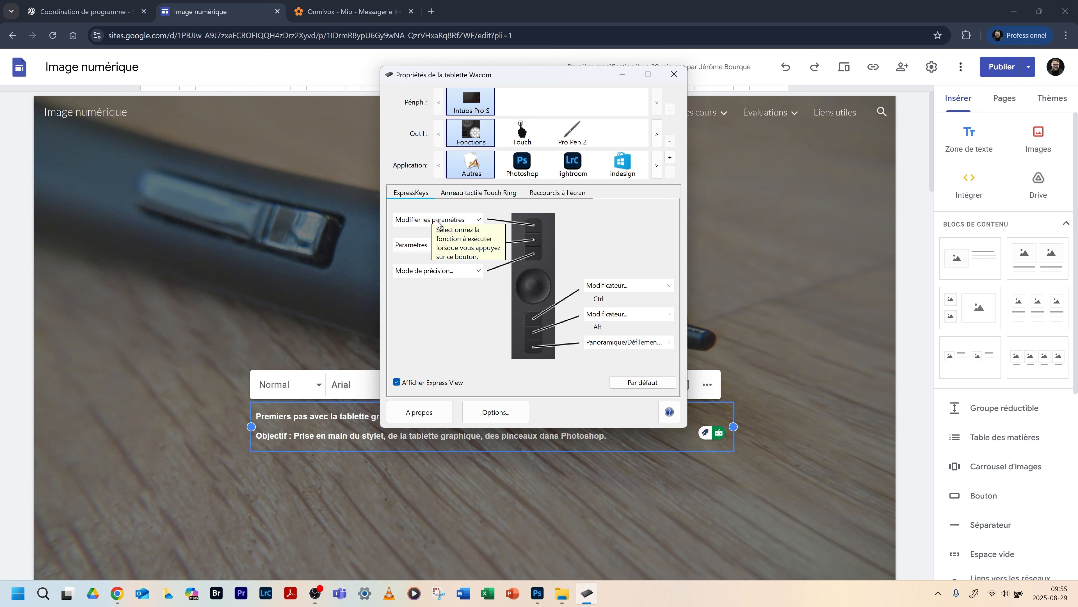
pyautogui.click(574, 133)
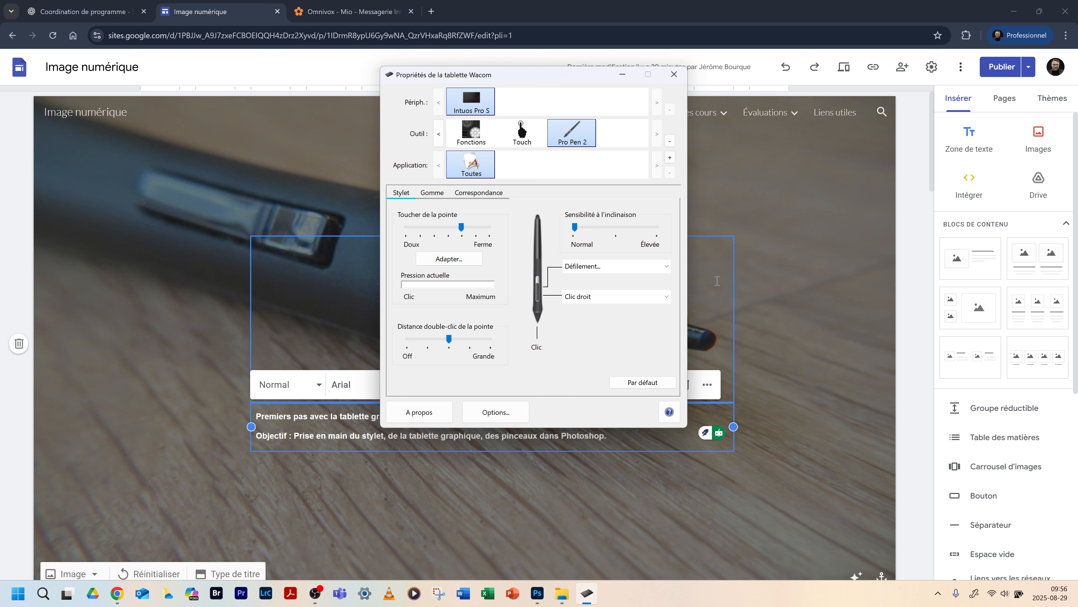
# Test pen scrolling by moving down and back up the Semaine-3 page with the pen settings open
pyautogui.click(786, 298)
pyautogui.scroll(-4, 786, 298)
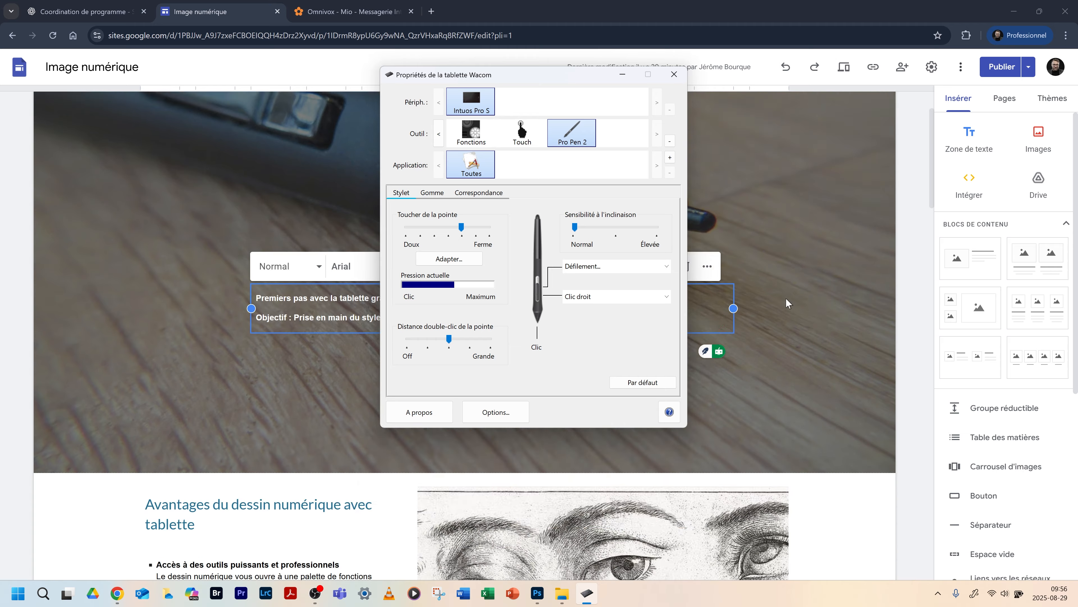
pyautogui.scroll(4, 785, 298)
pyautogui.scroll(-15, 786, 299)
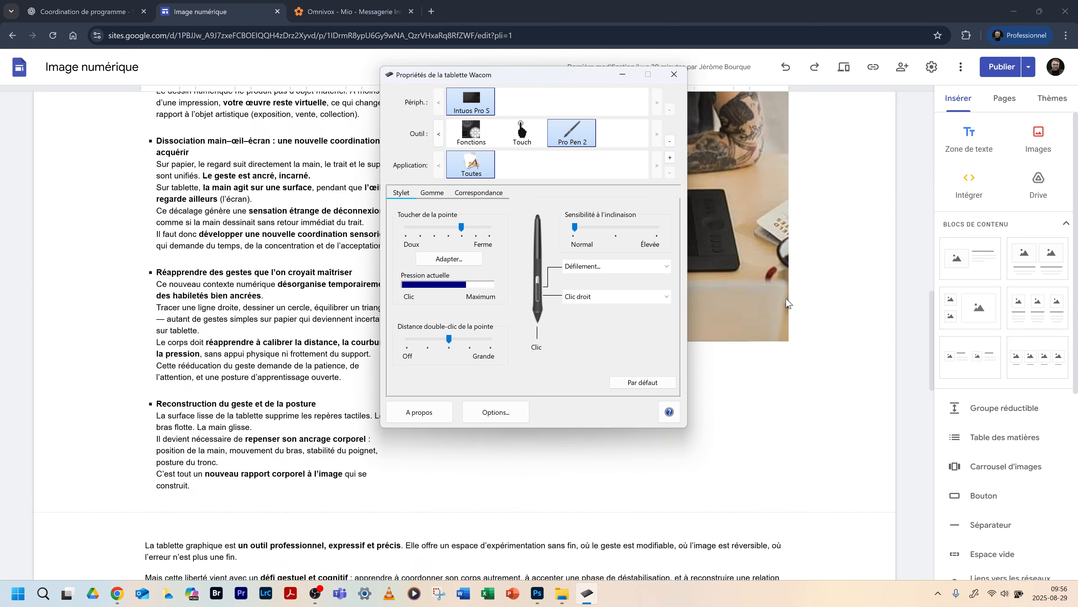
pyautogui.scroll(20, 786, 300)
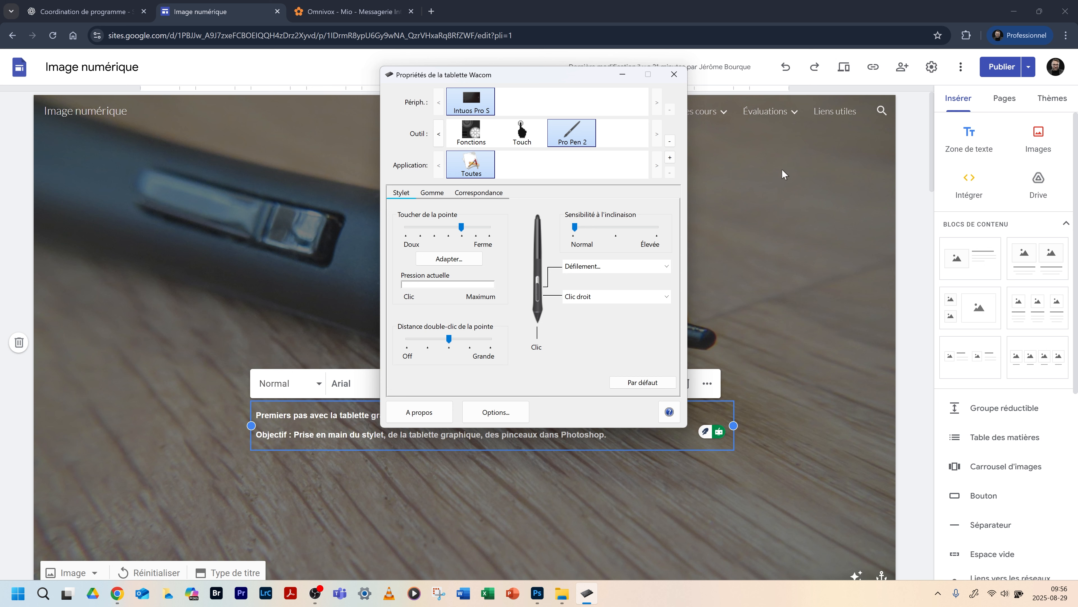
# Try the softest and firmer tip feel levels for the Pro Pen 2, ending on the fifth of seven levels
pyautogui.click(454, 225)
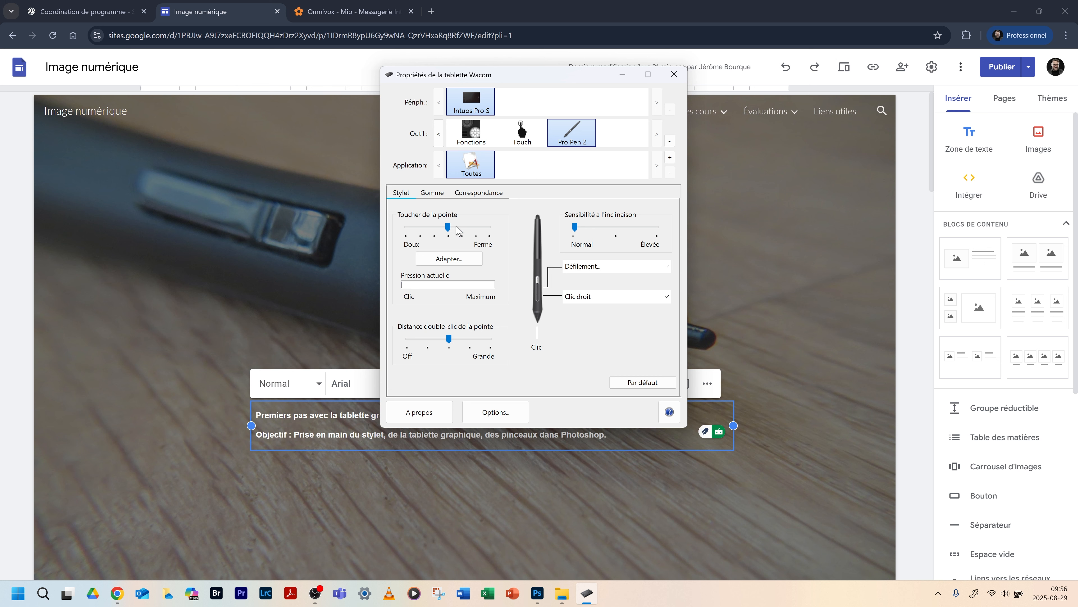
pyautogui.click(453, 227)
pyautogui.click(409, 228)
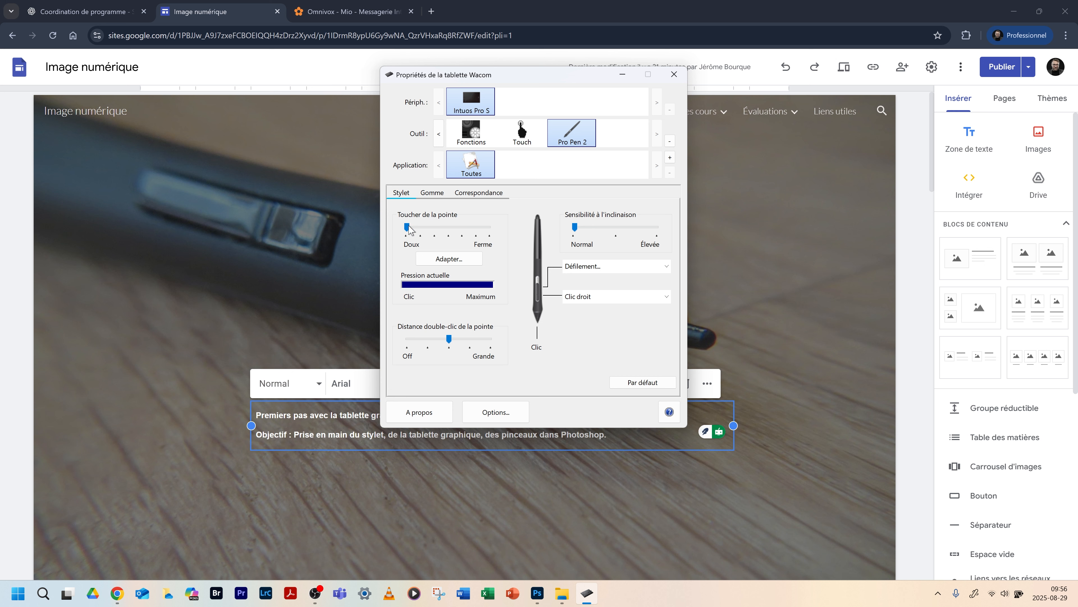
pyautogui.click(419, 228)
pyautogui.moveTo(419, 229); pyautogui.dragTo(475, 229)
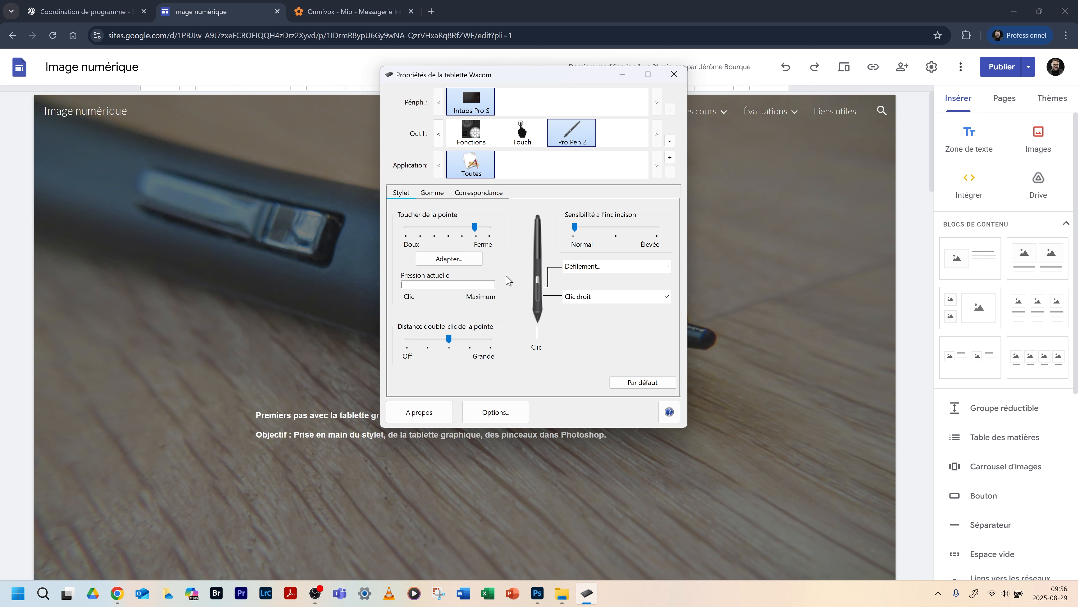
pyautogui.click(513, 267)
pyautogui.click(523, 254)
pyautogui.moveTo(476, 227); pyautogui.dragTo(461, 228)
# Set the pen tip's double-click distance to the fourth of its five levels, one notch below Grande
pyautogui.click(516, 239)
pyautogui.click(471, 349)
pyautogui.moveTo(451, 338); pyautogui.dragTo(468, 339)
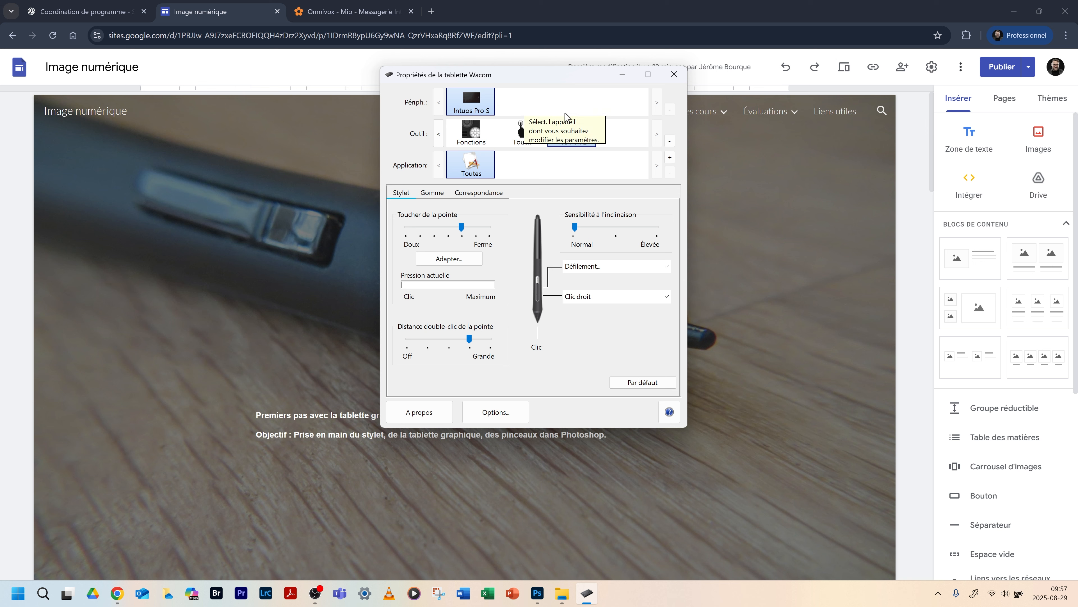
# Review the Clics functions offered for the lower pen button and the ExpressKeys assignments, and close the tablet properties
pyautogui.click(578, 296)
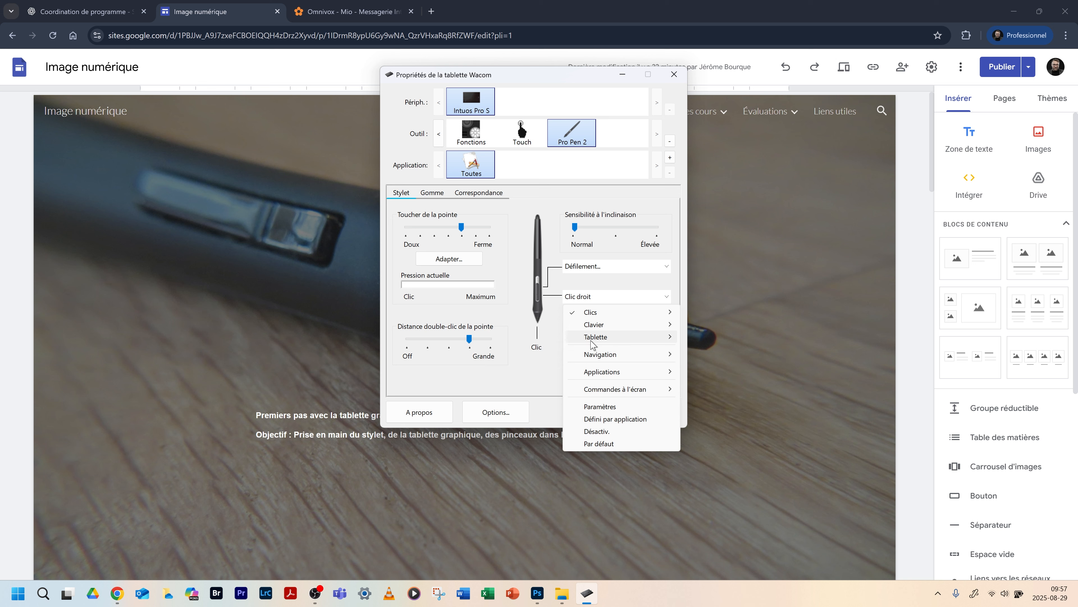
pyautogui.moveTo(593, 344)
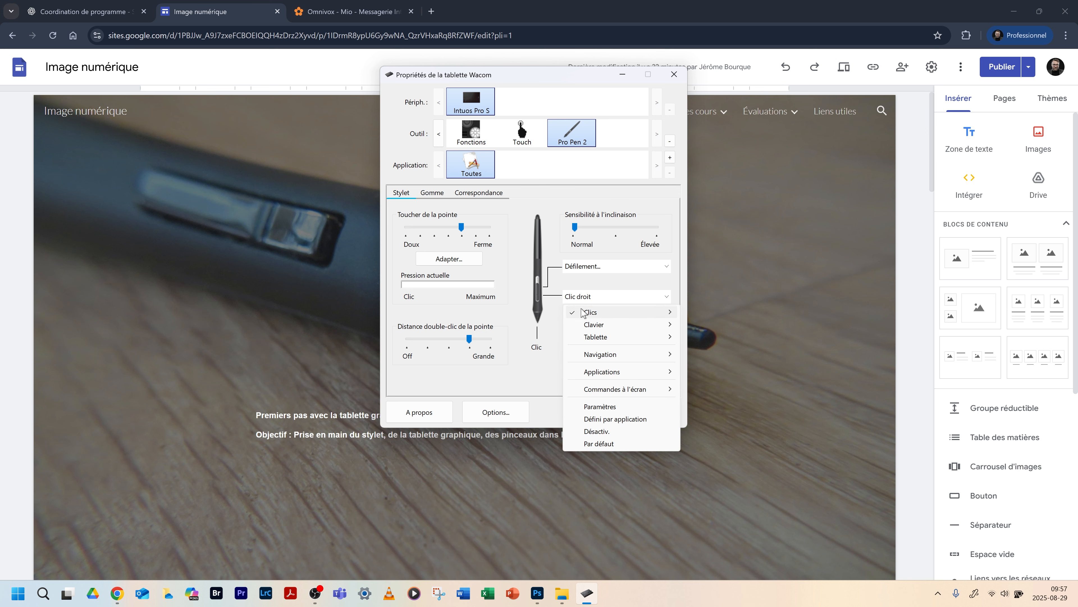
pyautogui.moveTo(591, 313)
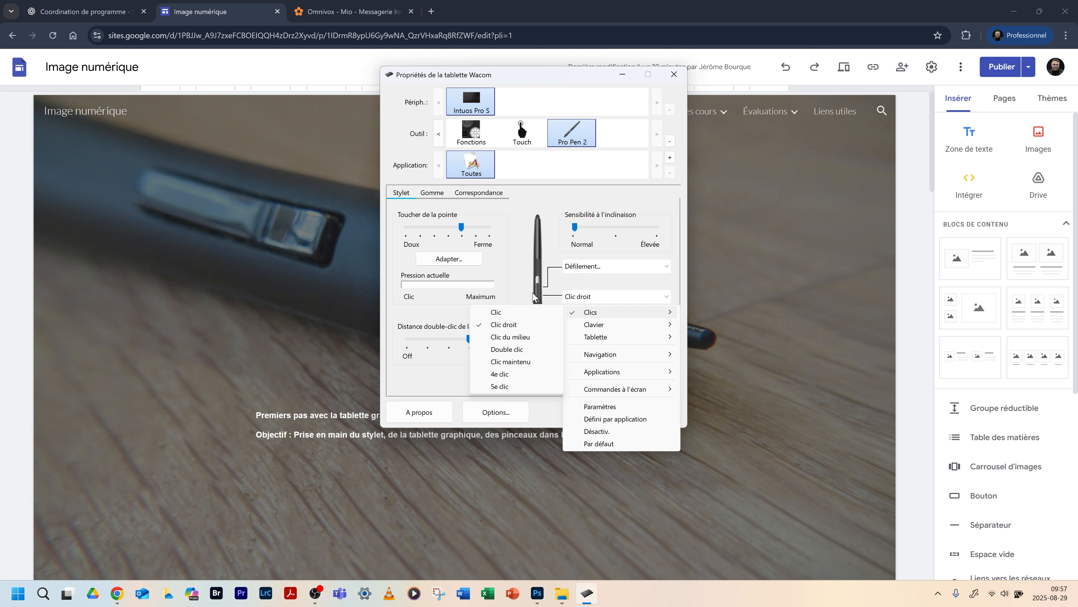
pyautogui.click(469, 124)
pyautogui.click(467, 132)
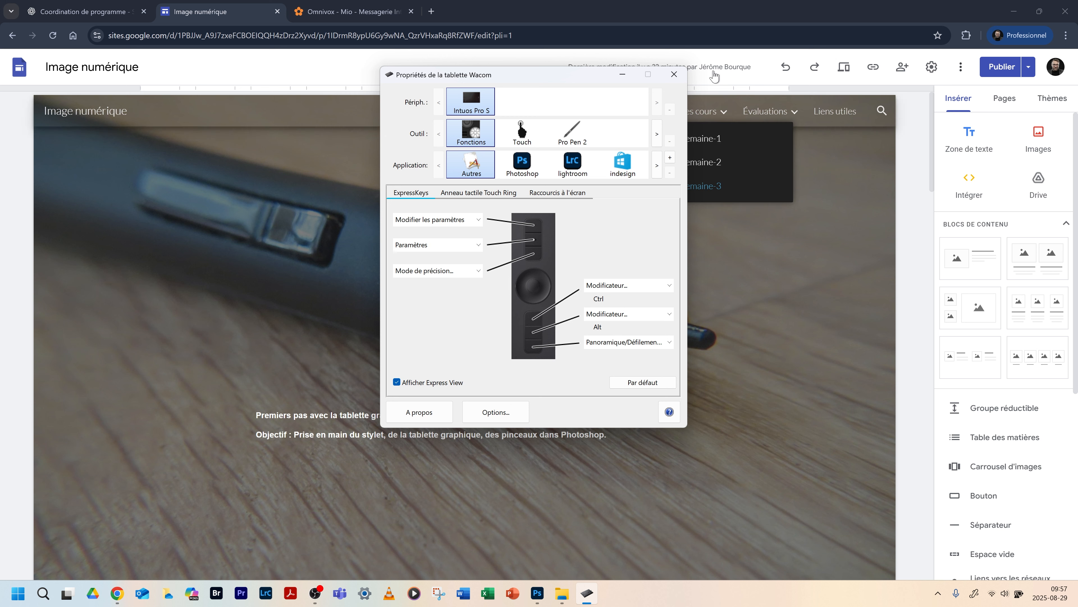
pyautogui.click(674, 75)
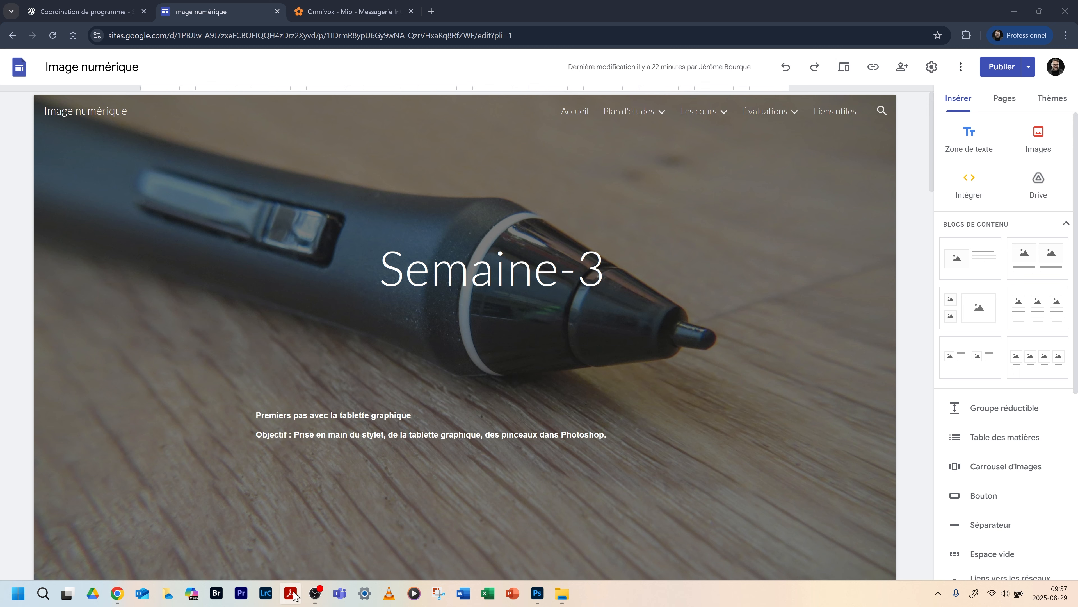
# Switch to Photoshop and create a new document from the recent Grille de 1000 pixels preset, 1000 x 1000 px at 300 ppi
pyautogui.click(538, 595)
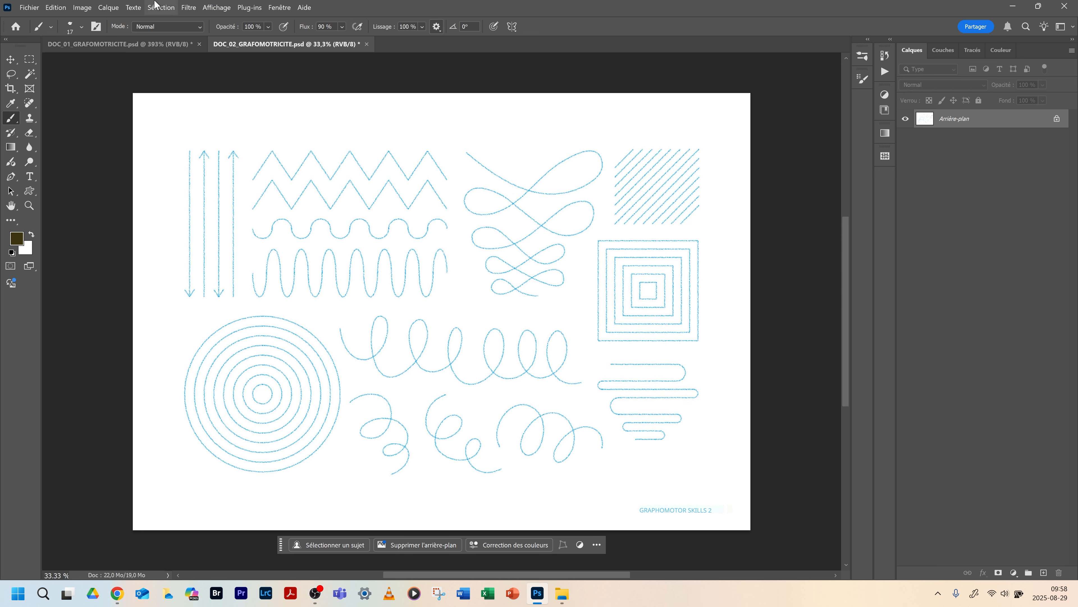
pyautogui.click(29, 8)
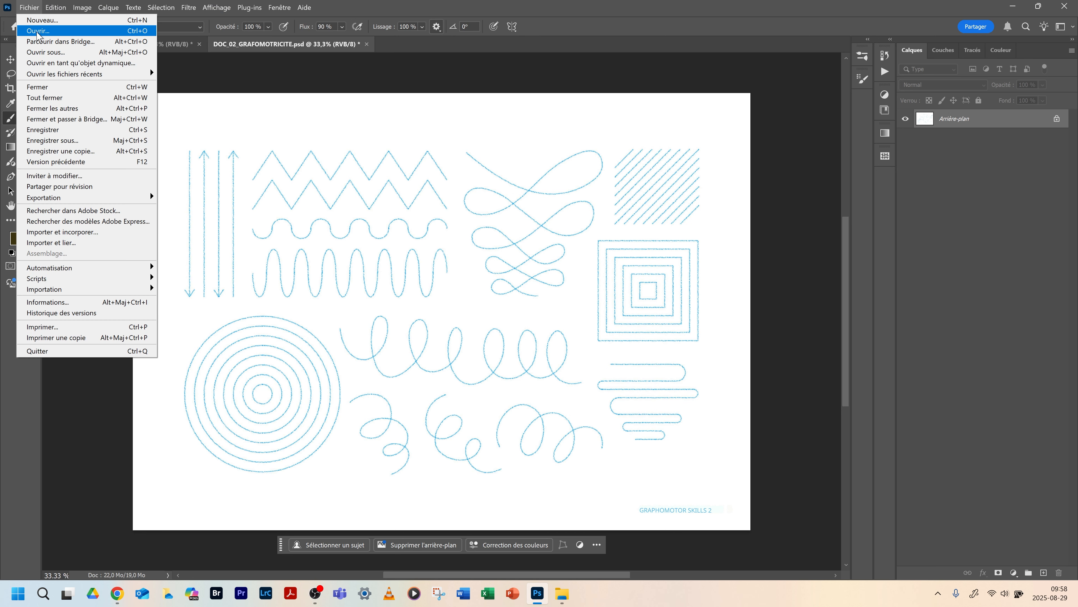
pyautogui.click(48, 22)
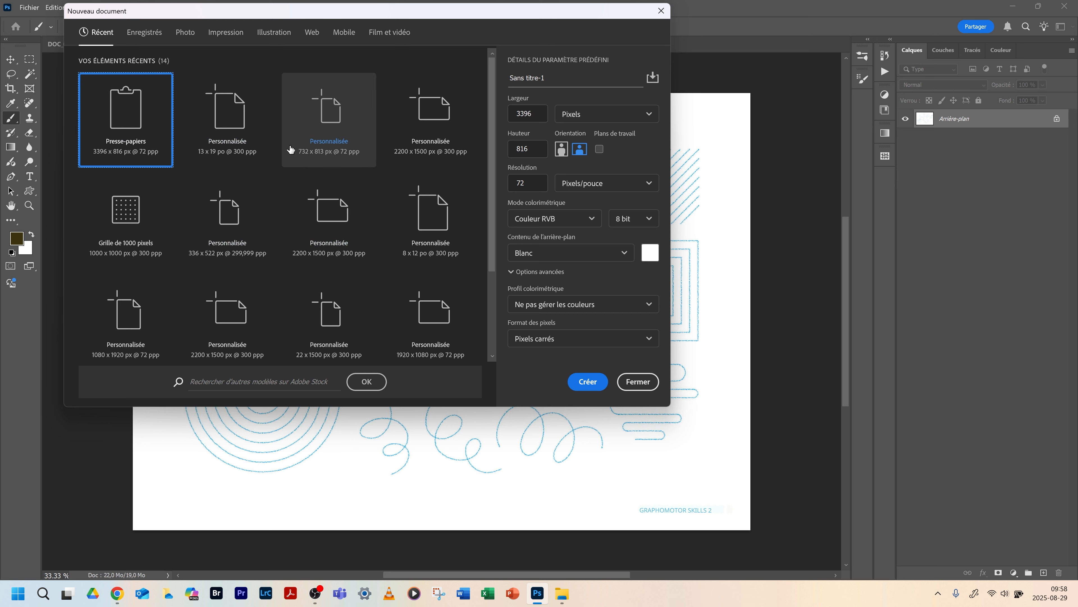
pyautogui.click(134, 219)
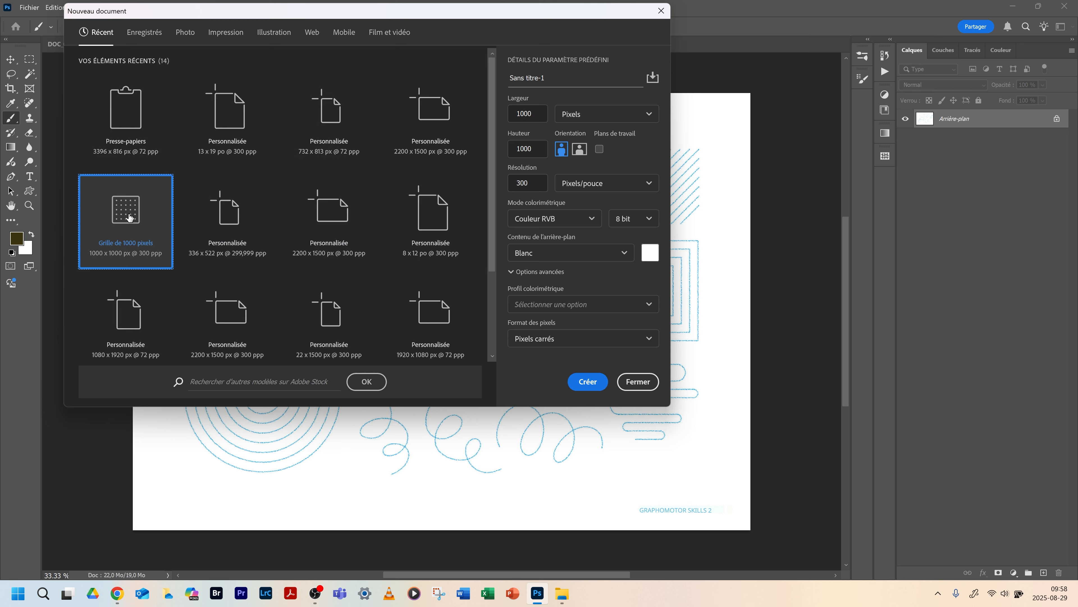
pyautogui.click(583, 383)
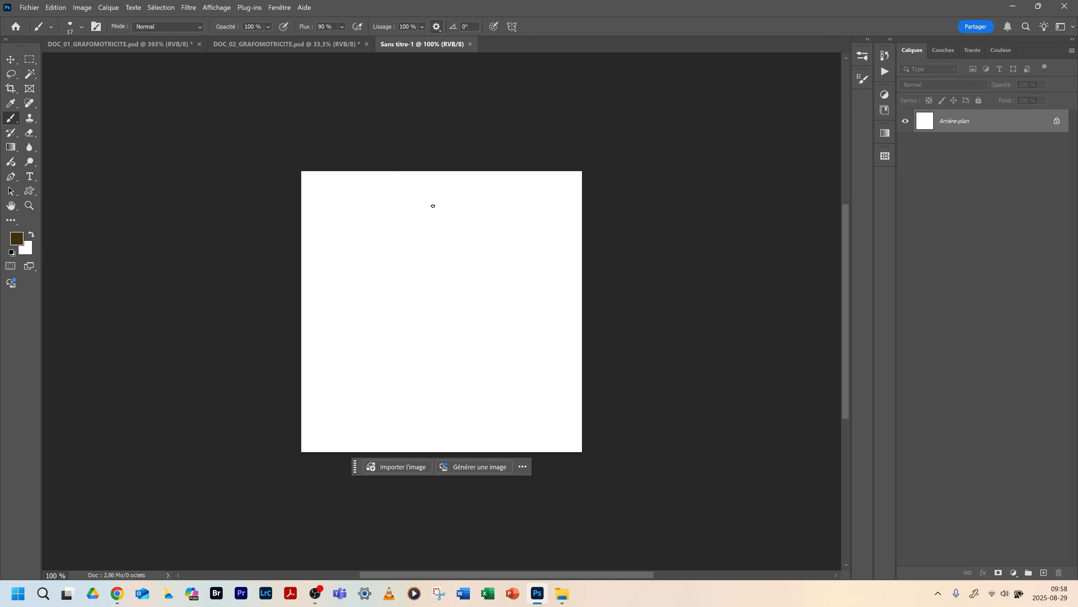
# Zoom in on the blank canvas to about 156% and test panning it horizontally, vertically and freely with the pen
pyautogui.press('z')
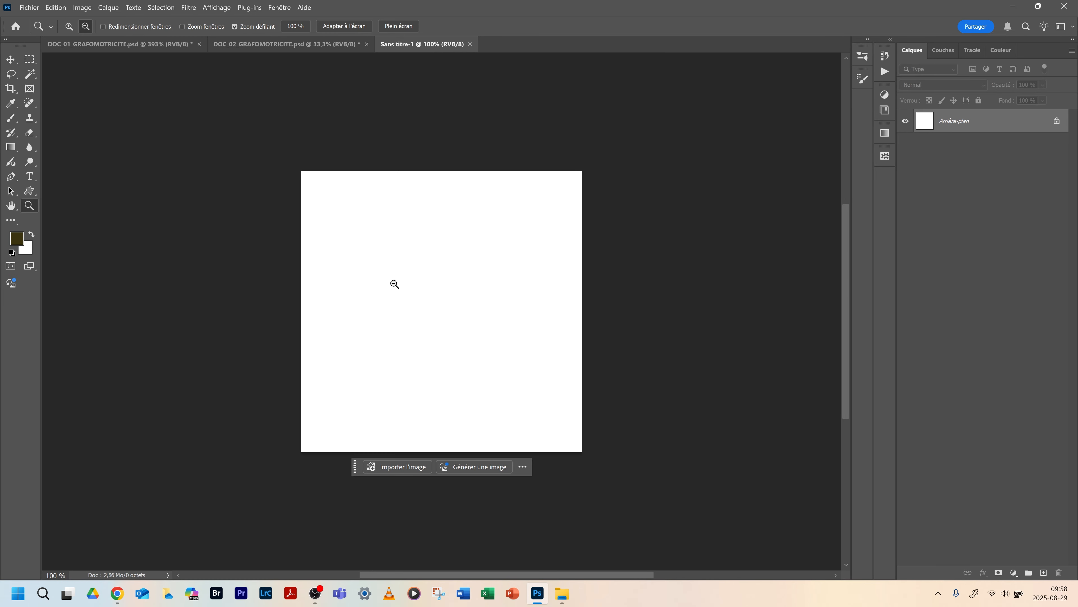
pyautogui.moveTo(417, 277); pyautogui.dragTo(442, 277)
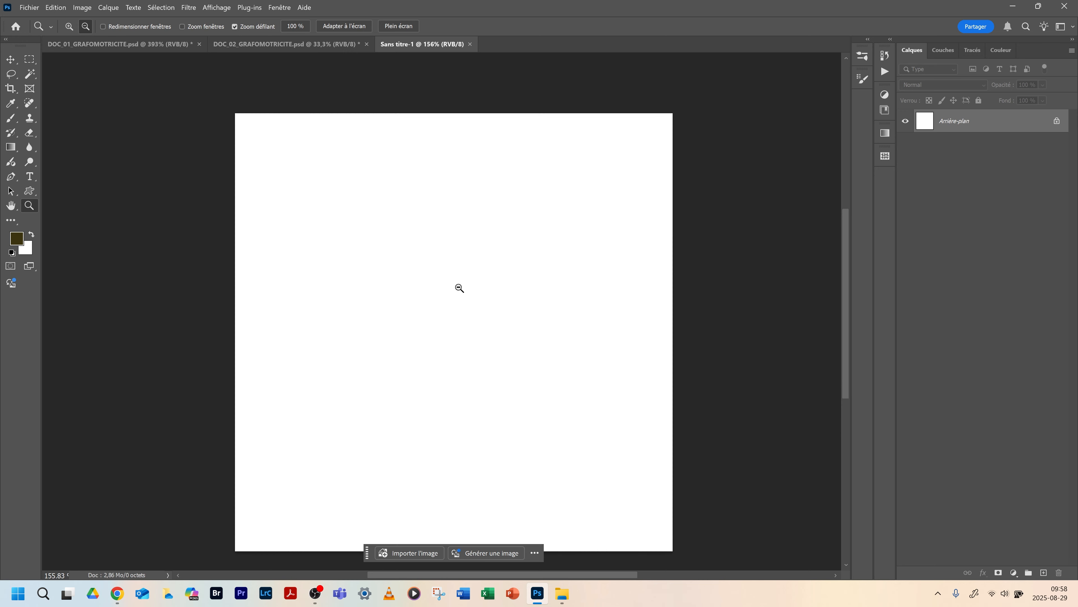
pyautogui.hscroll(1, 455, 291)
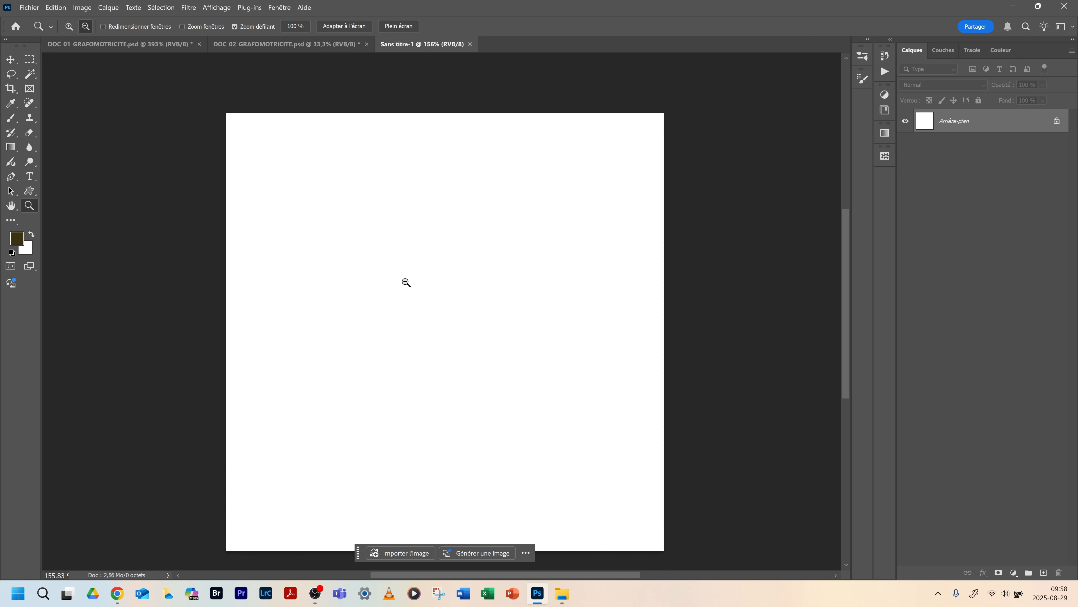
pyautogui.hscroll(3, 418, 291)
pyautogui.hscroll(-4, 419, 291)
pyautogui.scroll(-4, 419, 291)
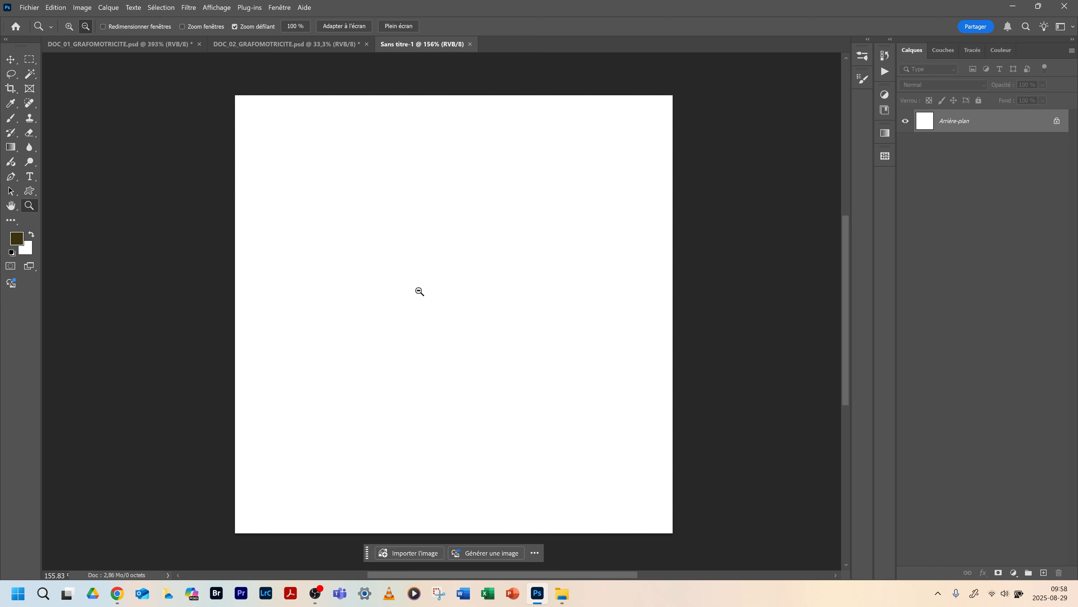
pyautogui.scroll(4, 419, 291)
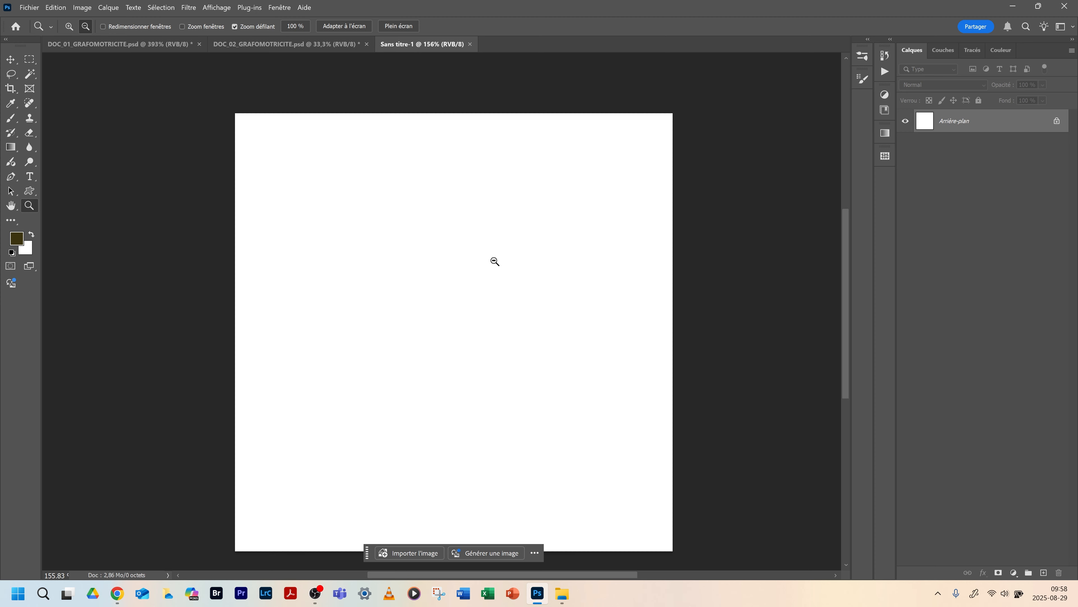
pyautogui.hscroll(9, 493, 204)
pyautogui.hscroll(-9, 492, 204)
pyautogui.scroll(-4, 492, 204)
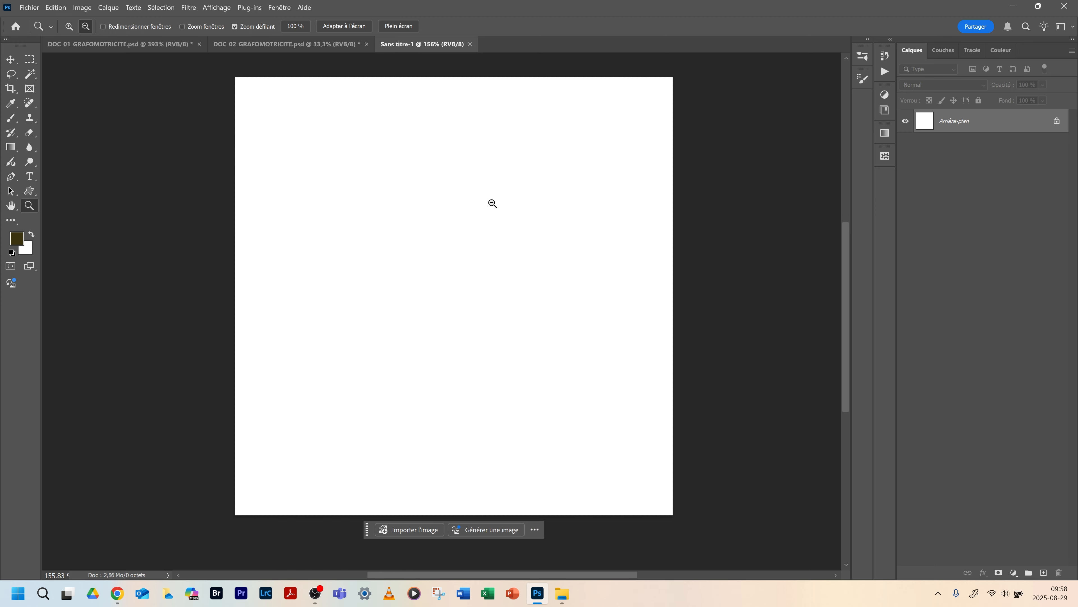
pyautogui.scroll(4, 491, 203)
pyautogui.scroll(2, 492, 203)
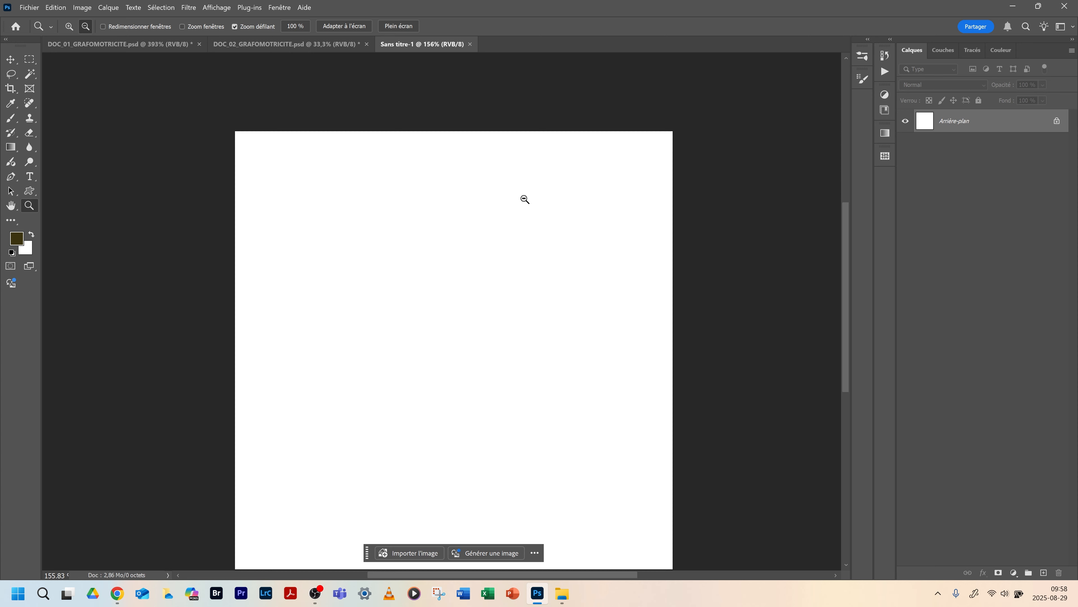
pyautogui.moveTo(437, 258); pyautogui.dragTo(457, 195)
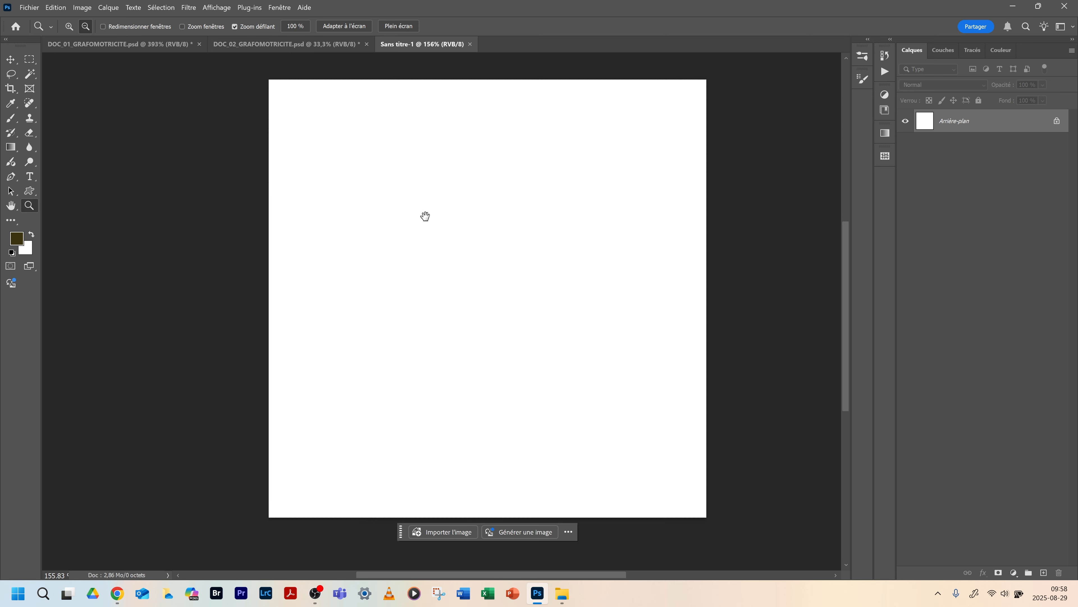
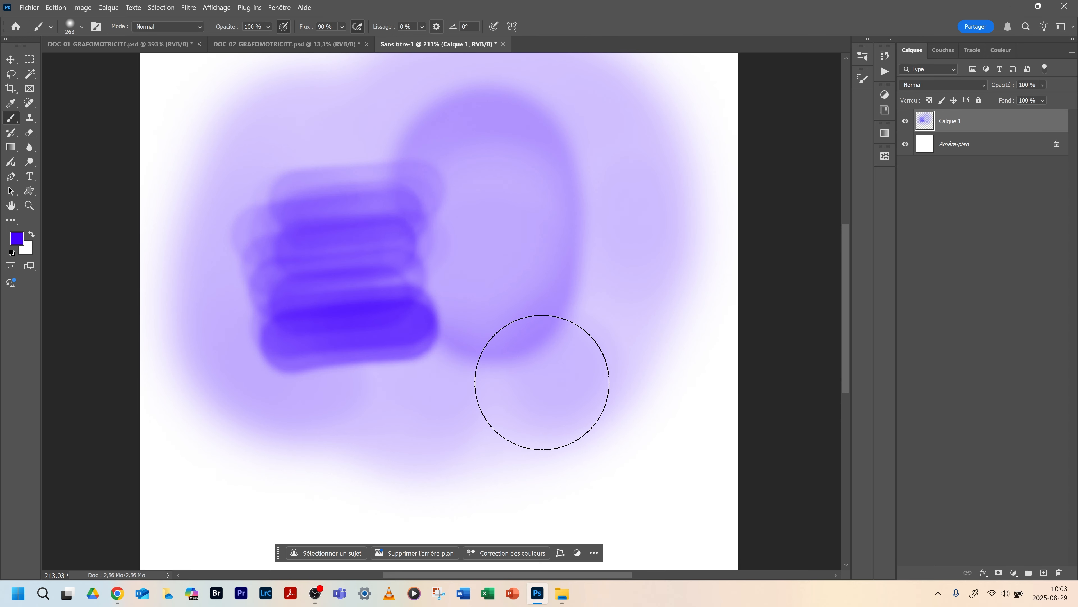
# Undo all the purple brush strokes on Calque 1 and return the document to its Nouveau state in the history
pyautogui.hscroll(1, 399, 105)
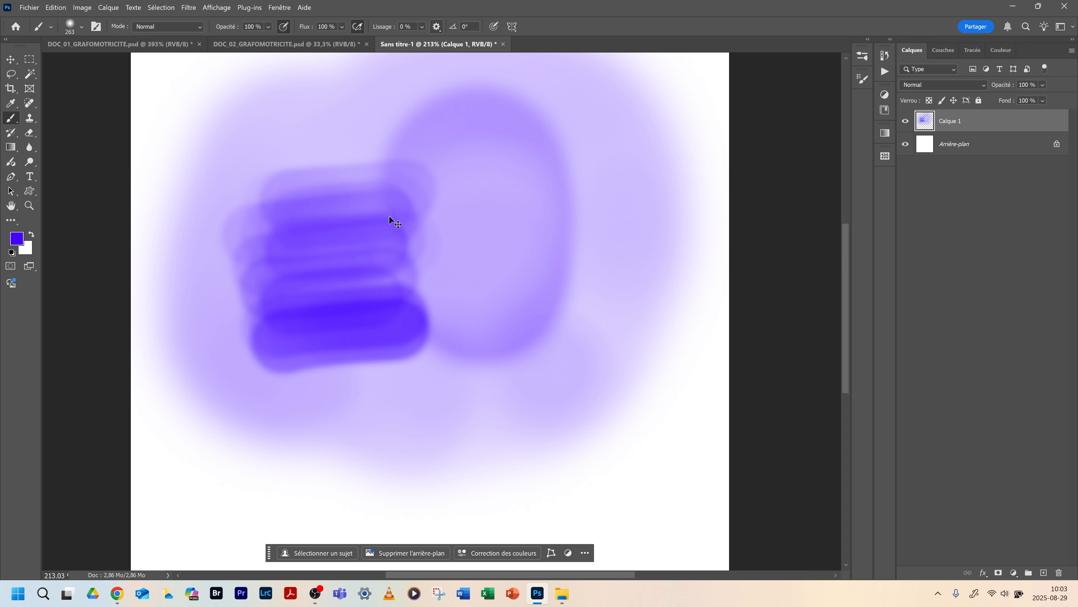
pyautogui.hotkey('ctrl', 'z')
pyautogui.hotkey('ctrl', 'z')
pyautogui.hotkey('ctrl', 'z')
pyautogui.hotkey('ctrl', 'z')
pyautogui.hotkey('ctrl', 'z')
pyautogui.hotkey('ctrl', 'z')
pyautogui.hotkey('ctrl', 'z')
pyautogui.hotkey('ctrl', 'z')
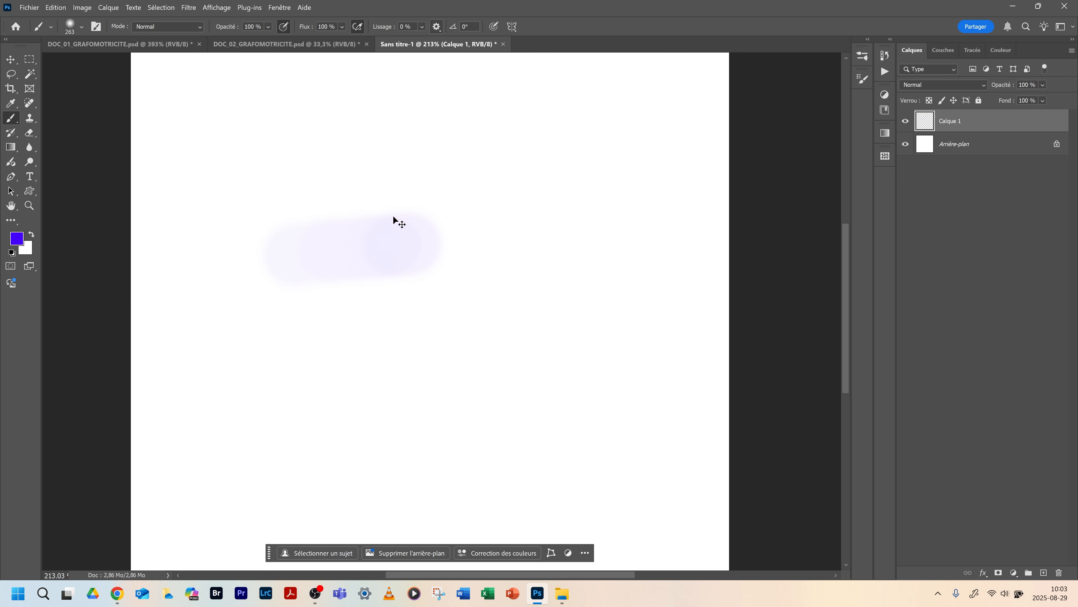
pyautogui.hotkey('ctrl', 'z')
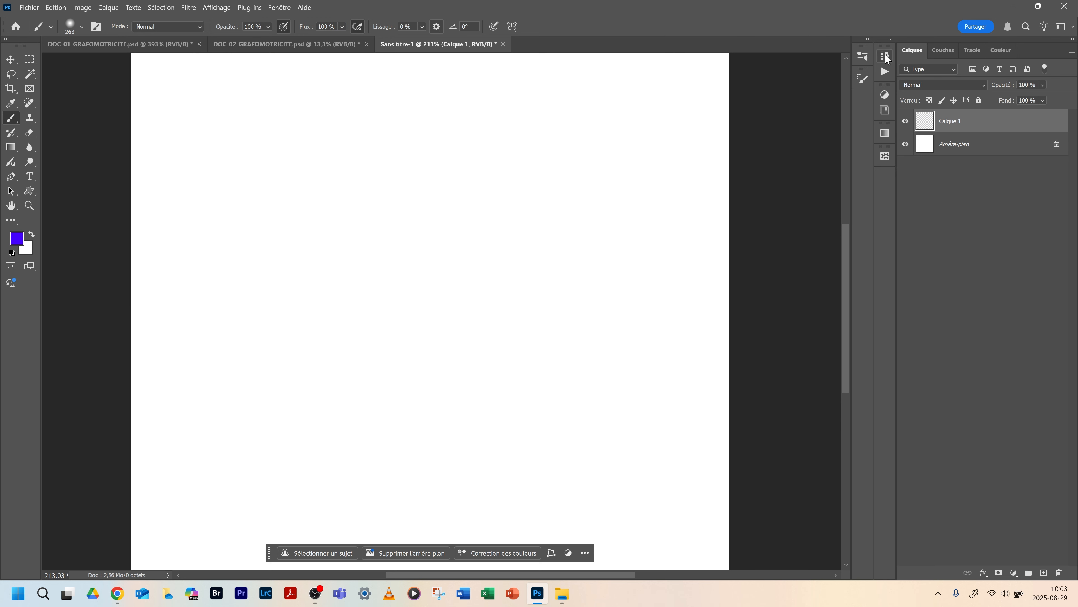
pyautogui.click(885, 56)
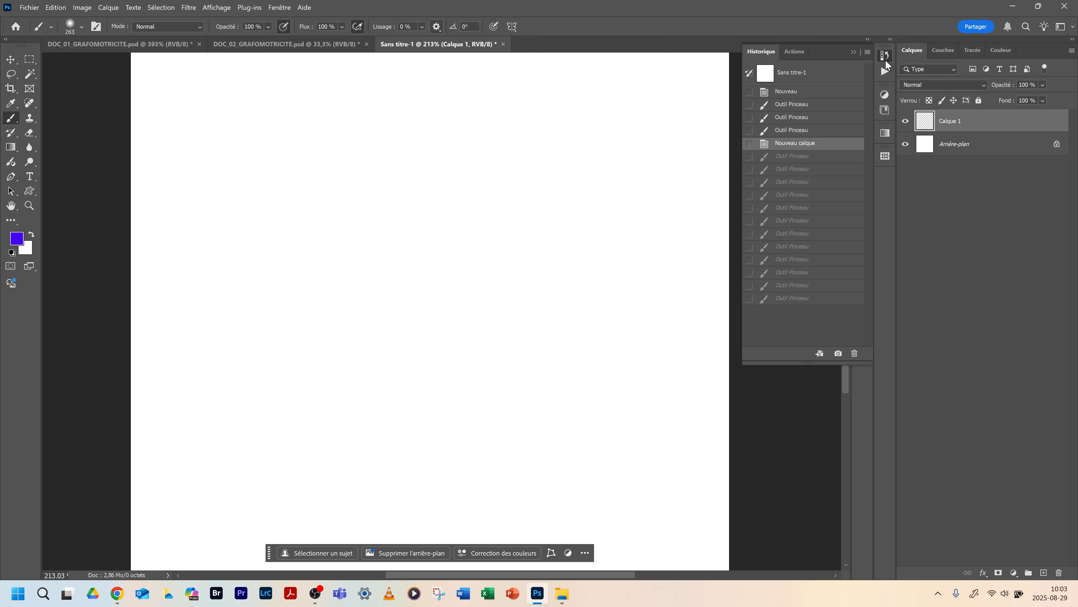
pyautogui.click(795, 91)
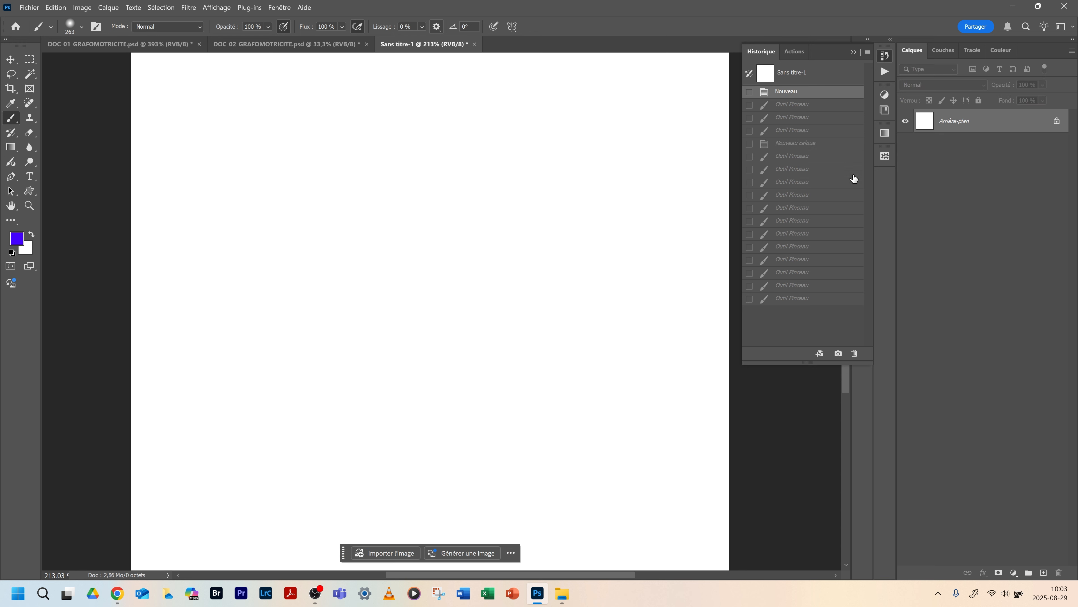
# Add a layer, delete it, add another one, and step back through the history to the Nouveau state
pyautogui.click(1044, 572)
pyautogui.click(1059, 573)
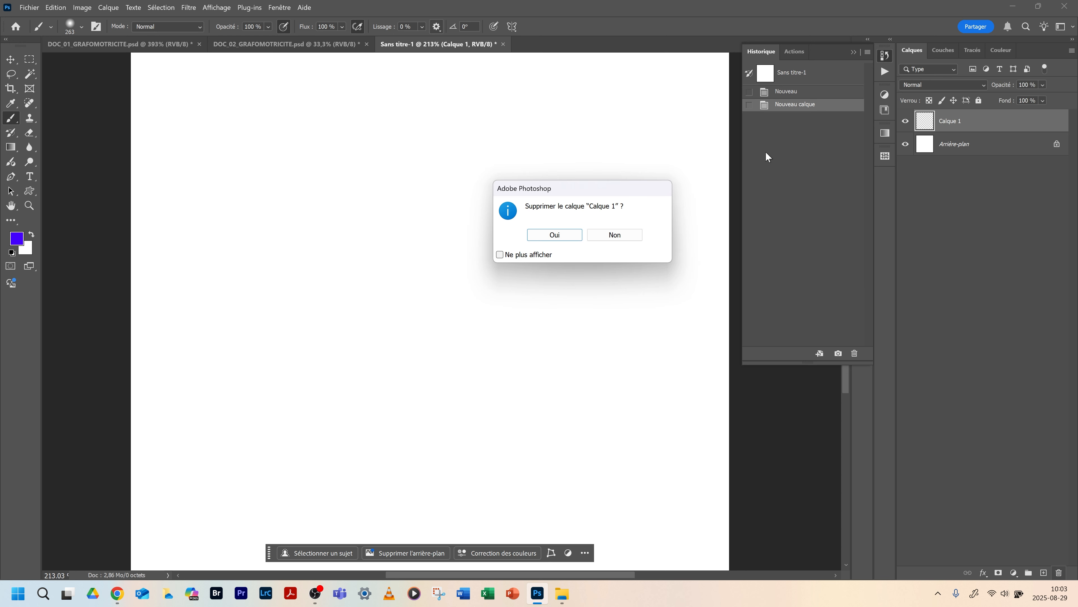
pyautogui.click(555, 234)
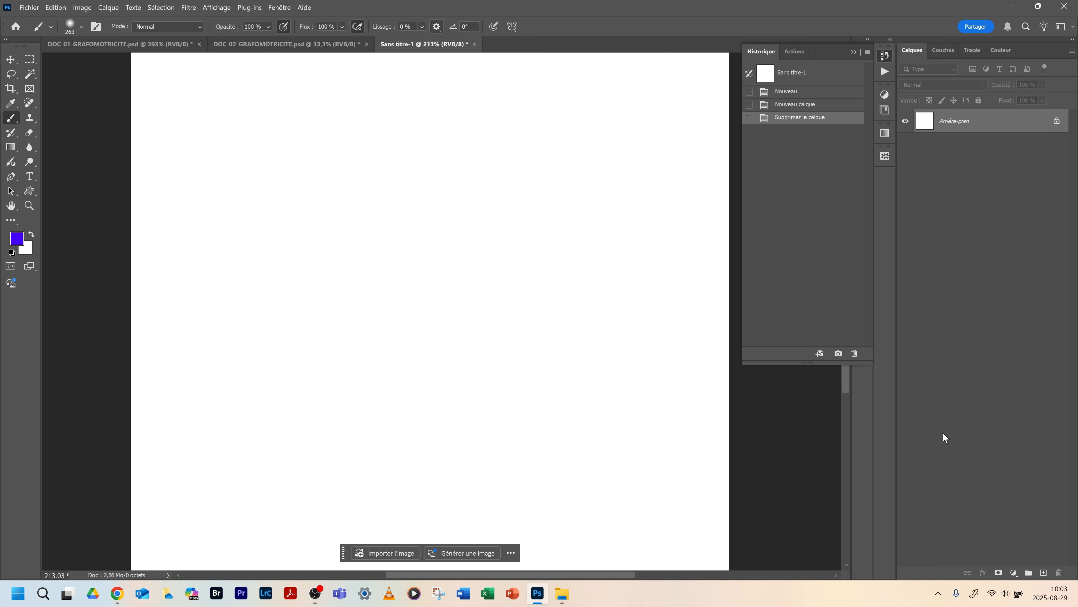
pyautogui.click(1044, 573)
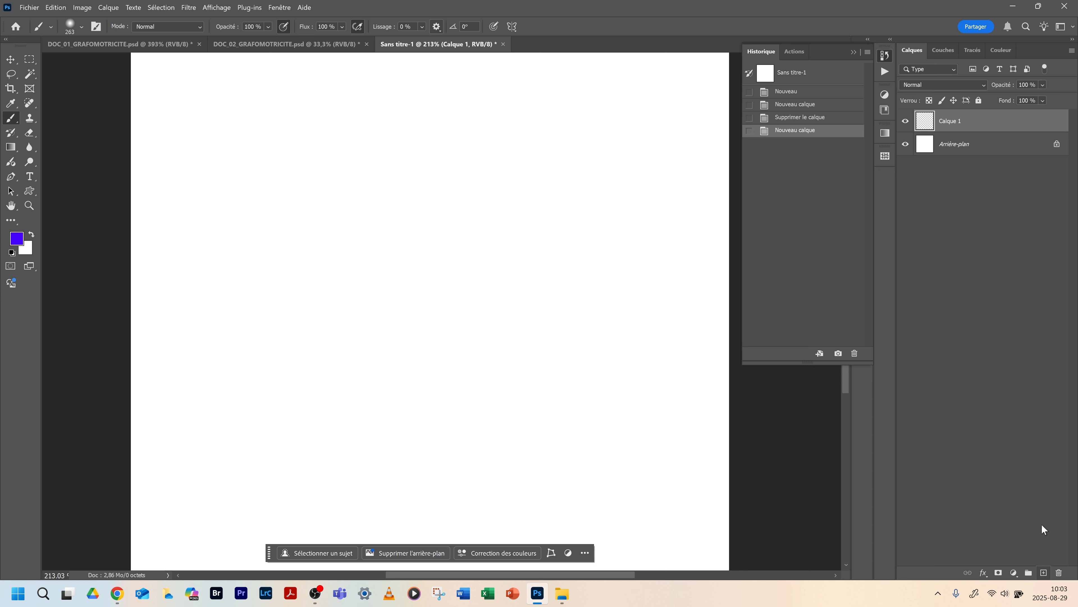
pyautogui.click(791, 107)
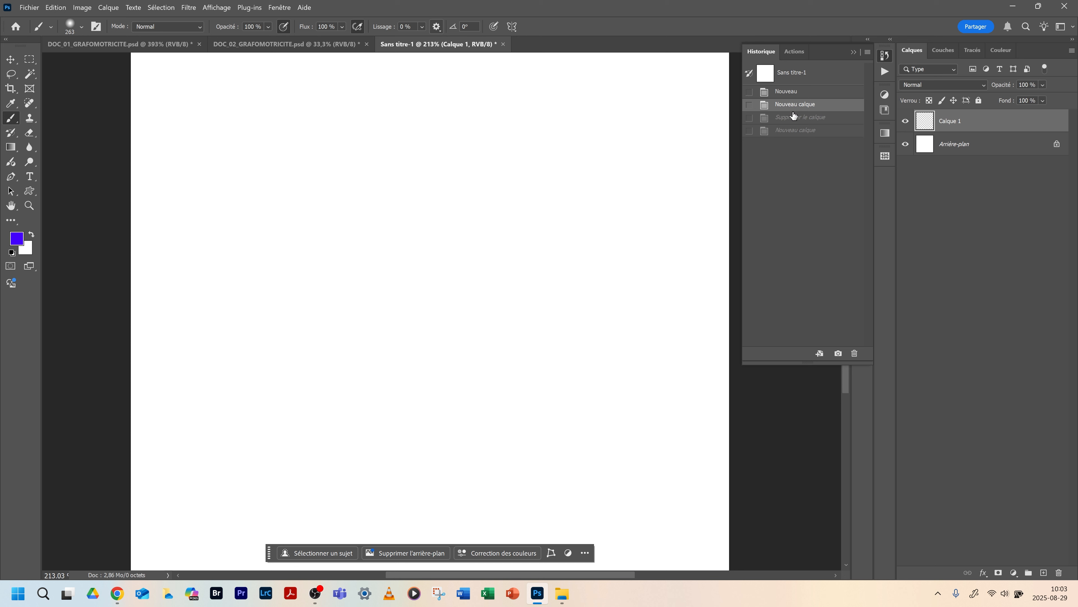
pyautogui.click(793, 96)
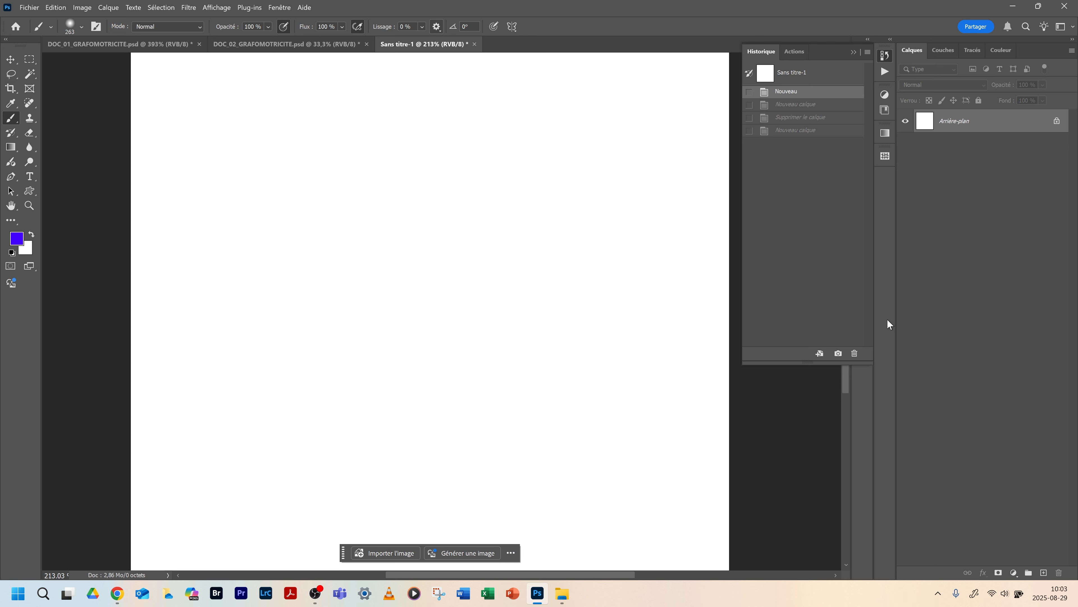
# Paint a wide soft purple stroke across the upper canvas on a new layer, and undo both the stroke and the layer
pyautogui.click(1044, 573)
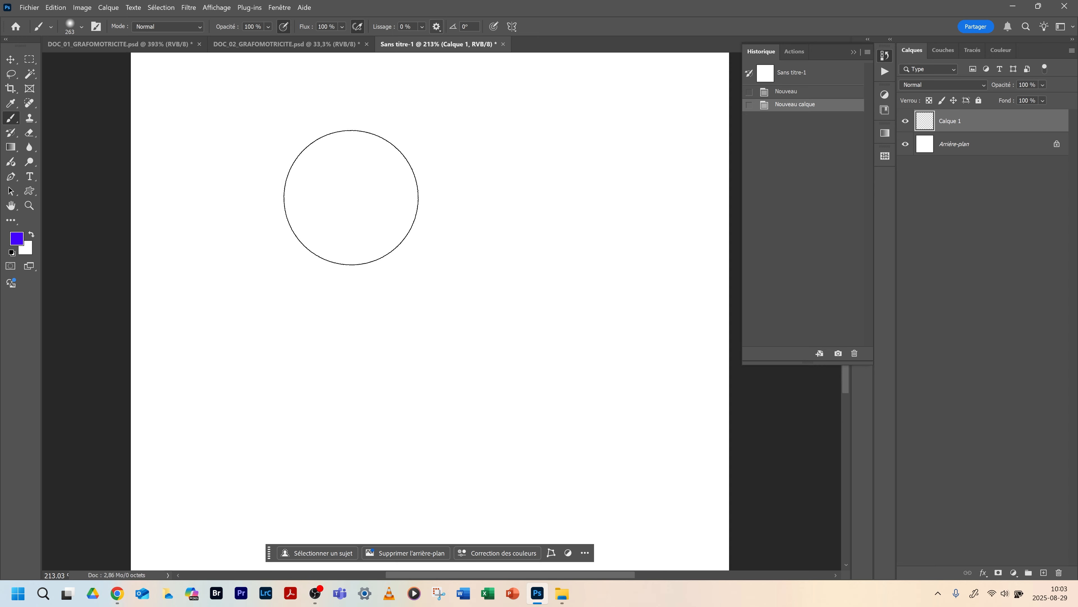
pyautogui.moveTo(351, 197)
pyautogui.mouseDown()
pyautogui.moveTo(468, 193)
pyautogui.moveTo(330, 190)
pyautogui.moveTo(504, 194)
pyautogui.moveTo(312, 193)
pyautogui.moveTo(492, 190)
pyautogui.moveTo(321, 192)
pyautogui.moveTo(492, 191)
pyautogui.mouseUp()
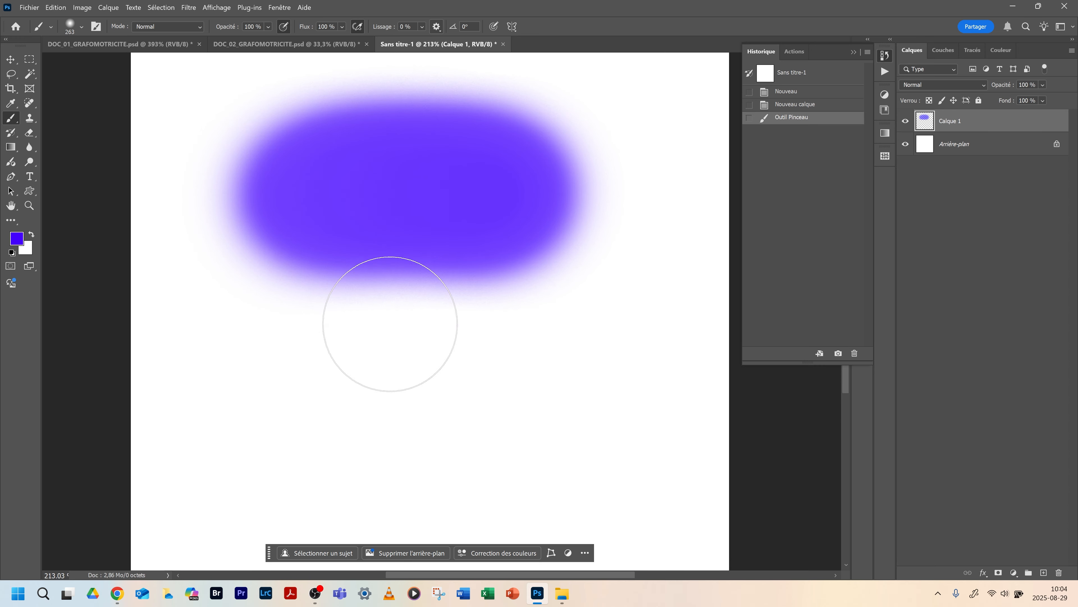
pyautogui.hotkey('ctrl', 'z')
pyautogui.hotkey('ctrl', 'z')
# Set the brush flow to 32% and paint two overlapping soft purple strokes across the upper part of the Arrière-plan layer
pyautogui.hotkey('shift', '3')
pyautogui.hotkey('shift', '2')
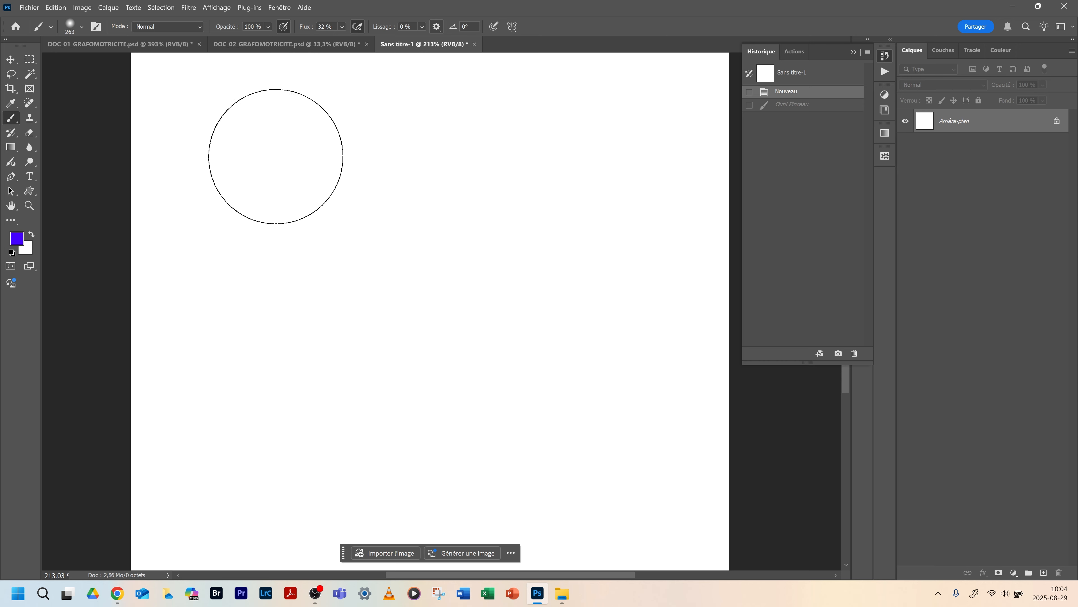
pyautogui.moveTo(258, 159); pyautogui.dragTo(529, 172)
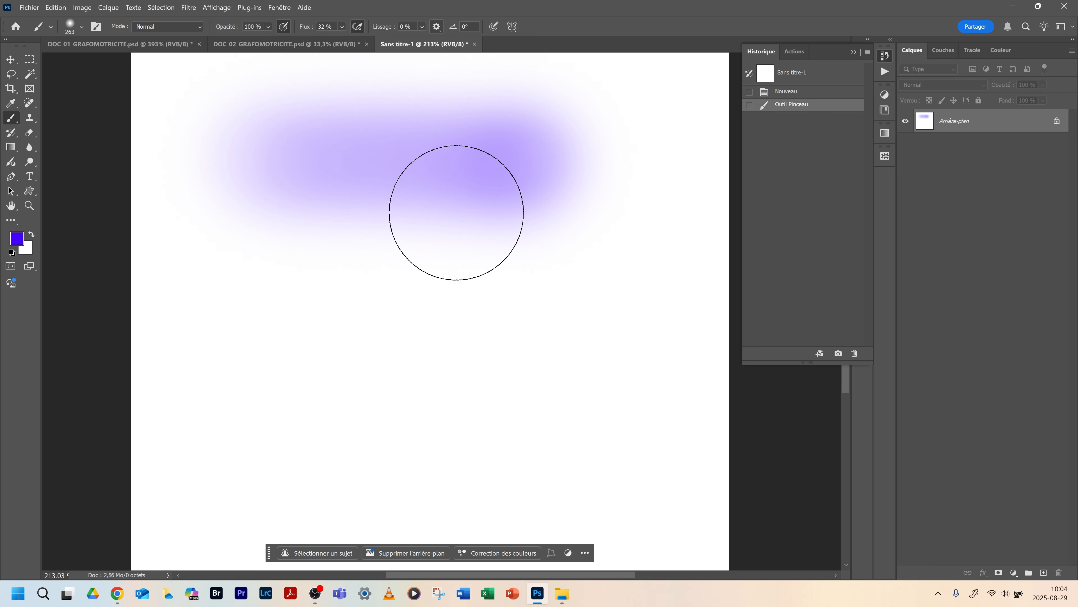
pyautogui.moveTo(300, 167)
pyautogui.mouseDown()
pyautogui.moveTo(474, 166)
pyautogui.moveTo(476, 156)
pyautogui.mouseUp()
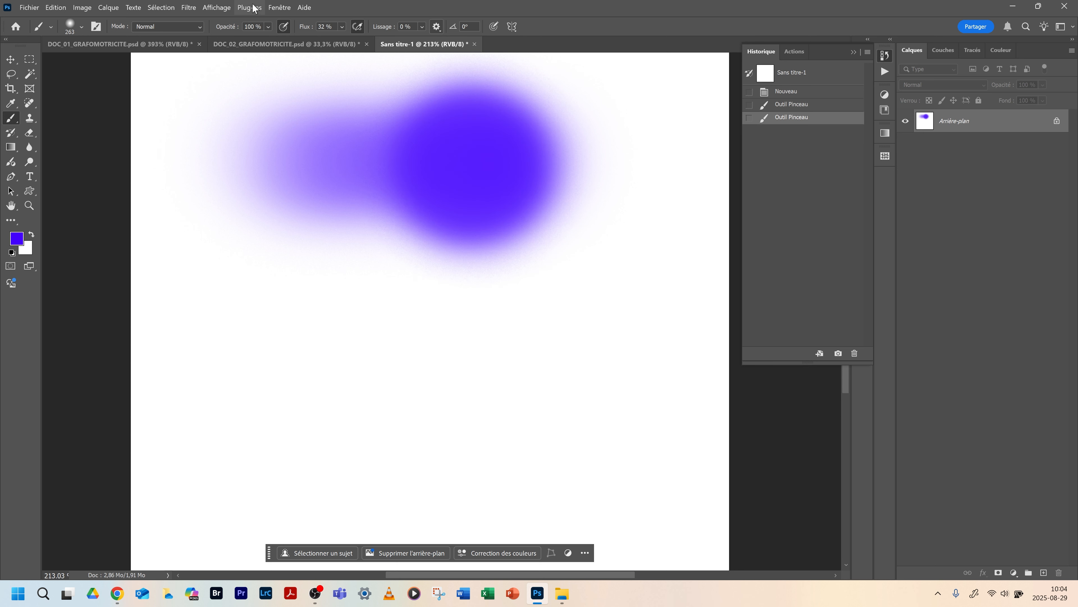
# Set the brush opacity to 53% and paint a comparison stroke below the first two
pyautogui.moveTo(221, 30); pyautogui.dragTo(219, 30)
pyautogui.press('Return')
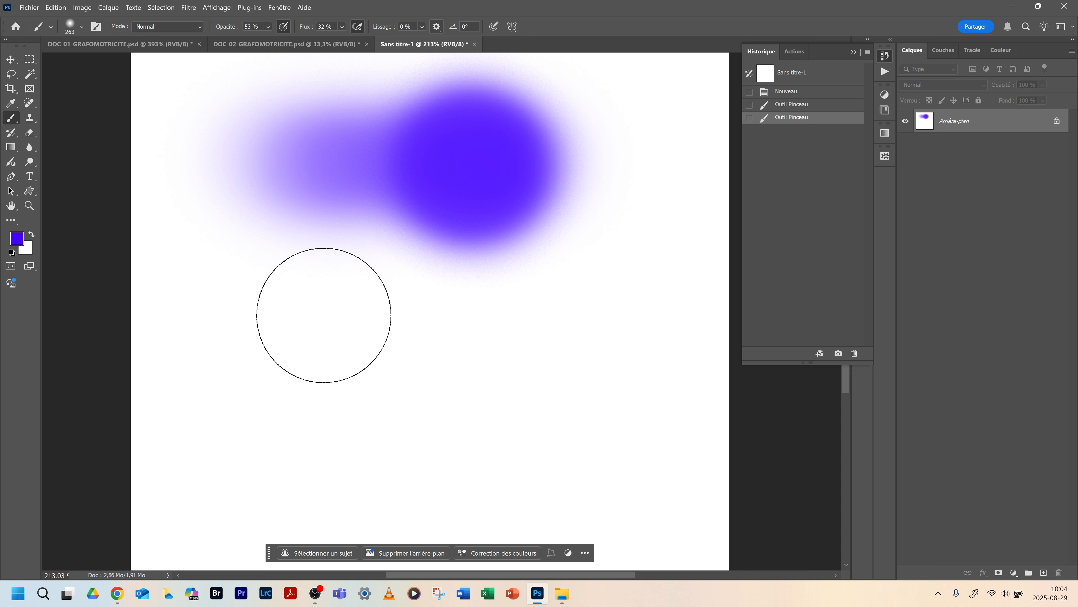
pyautogui.moveTo(279, 340)
pyautogui.mouseDown()
pyautogui.moveTo(491, 337)
pyautogui.moveTo(491, 349)
pyautogui.mouseUp()
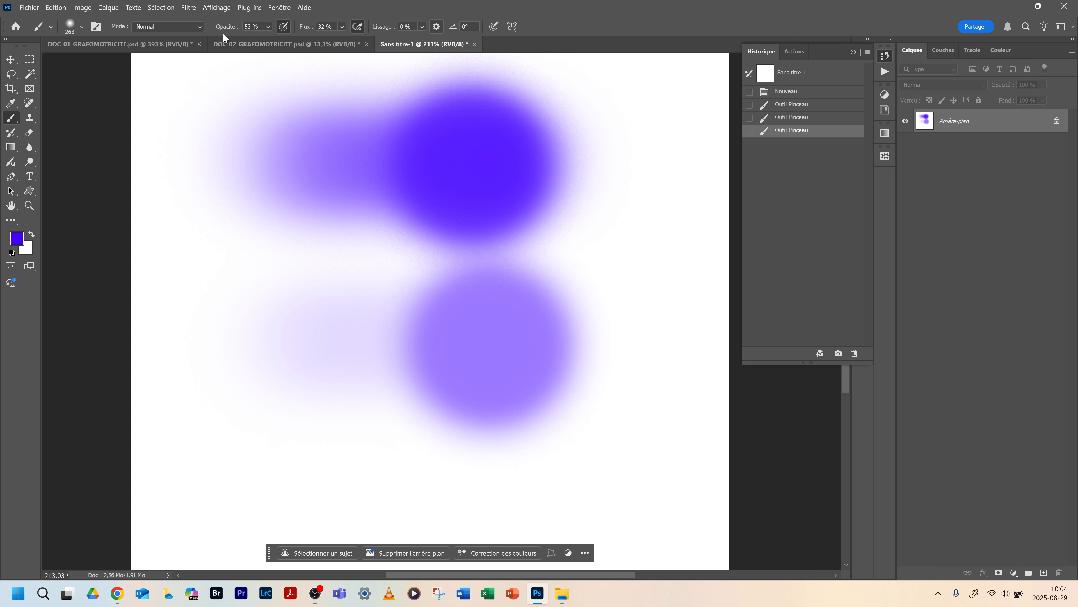
# Undo the three test strokes and paint overlapping soft strokes across the upper canvas, building up colour at the right end
pyautogui.hotkey('ctrl', 'z')
pyautogui.hotkey('ctrl', 'z')
pyautogui.hotkey('ctrl', 'z')
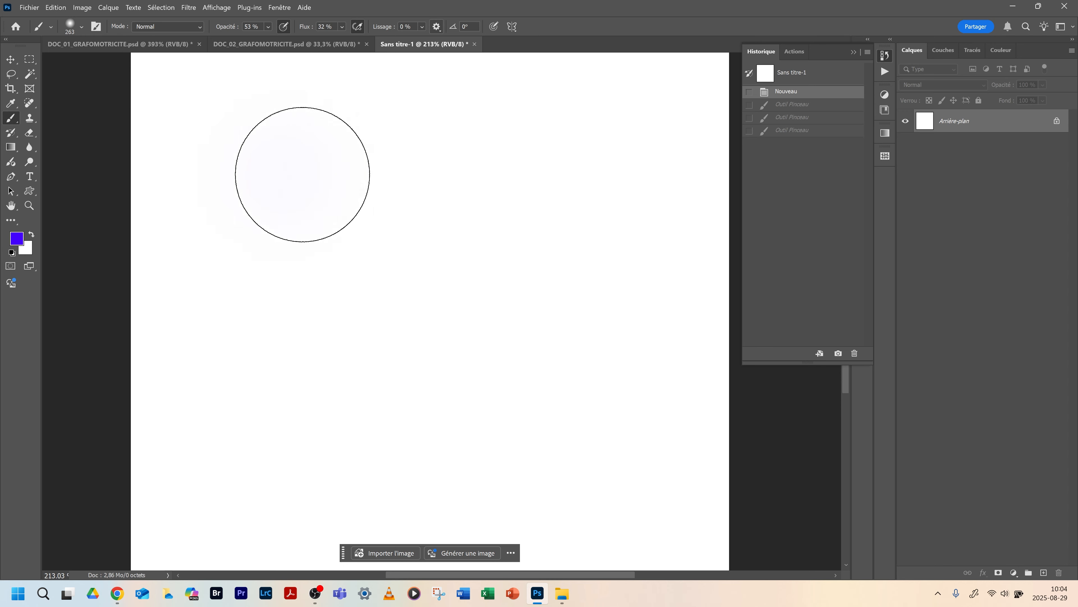
pyautogui.moveTo(301, 173)
pyautogui.mouseDown()
pyautogui.moveTo(535, 191)
pyautogui.moveTo(517, 181)
pyautogui.mouseUp()
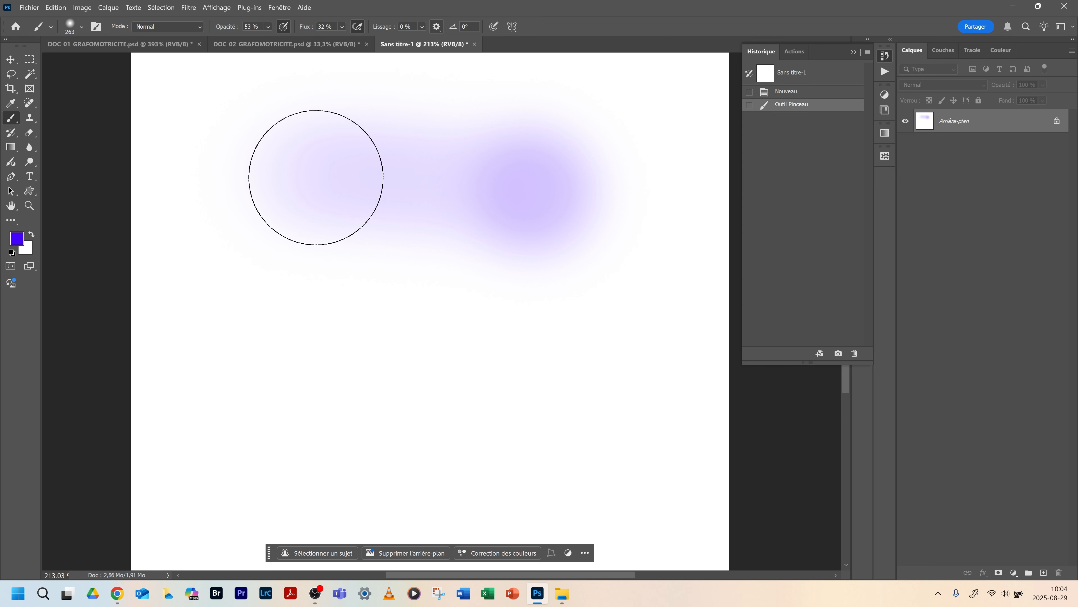
pyautogui.moveTo(313, 177); pyautogui.dragTo(506, 188)
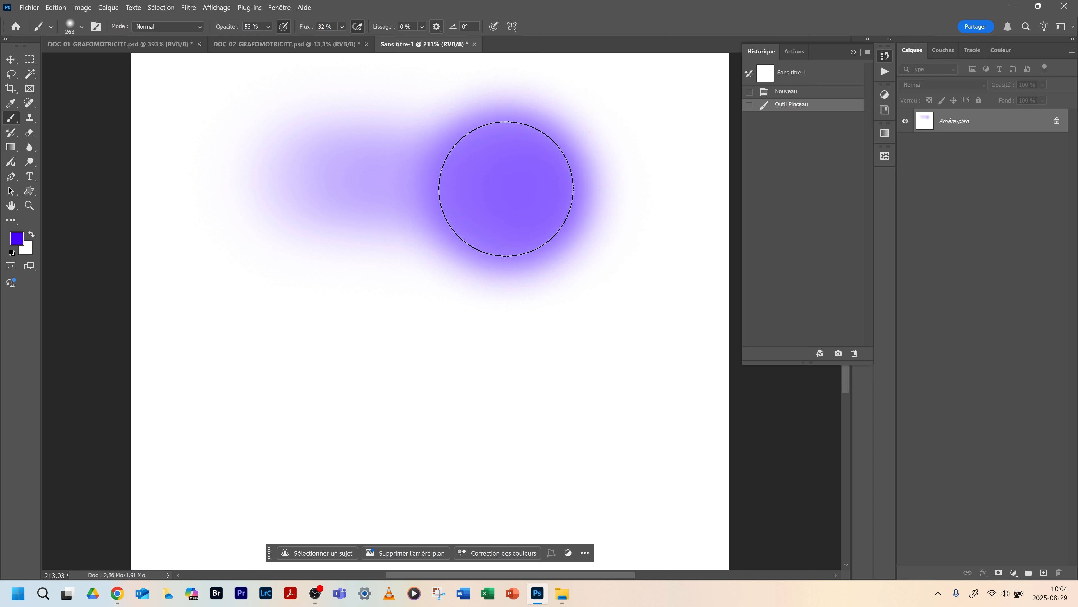
pyautogui.moveTo(506, 188); pyautogui.dragTo(489, 184)
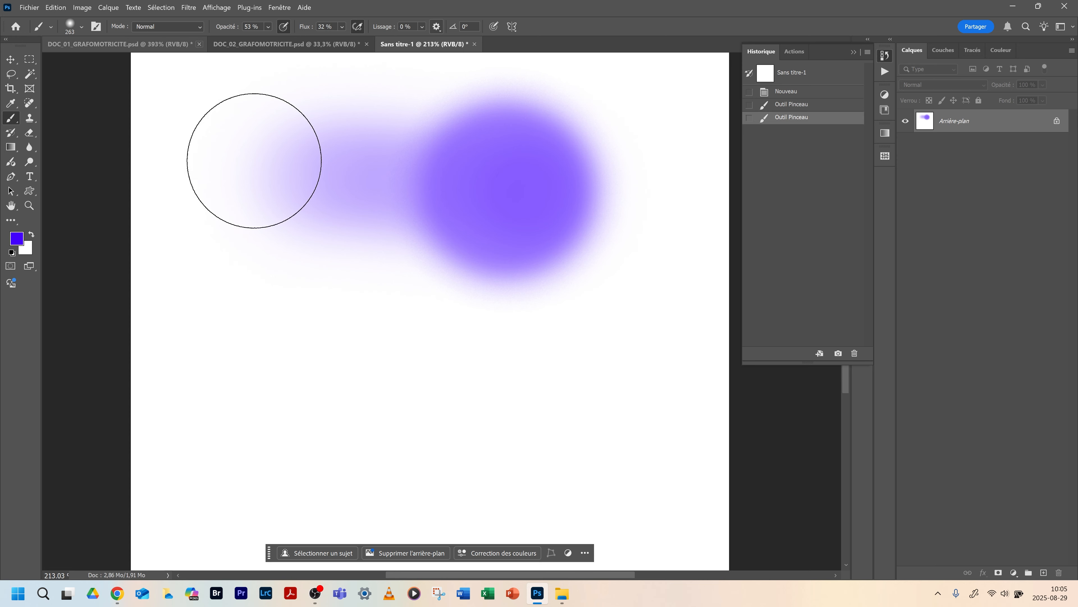
# Paint overlapping soft purple strokes over the upper canvas at 53% opacity and 32% flow, building up the colour
pyautogui.moveTo(411, 169)
pyautogui.mouseDown()
pyautogui.moveTo(376, 159)
pyautogui.moveTo(429, 167)
pyautogui.moveTo(395, 222)
pyautogui.moveTo(398, 175)
pyautogui.moveTo(384, 220)
pyautogui.moveTo(456, 283)
pyautogui.moveTo(404, 238)
pyautogui.moveTo(427, 268)
pyautogui.moveTo(498, 295)
pyautogui.moveTo(456, 284)
pyautogui.moveTo(415, 215)
pyautogui.moveTo(474, 141)
pyautogui.moveTo(470, 127)
pyautogui.moveTo(432, 114)
pyautogui.moveTo(419, 173)
pyautogui.moveTo(383, 191)
pyautogui.moveTo(438, 248)
pyautogui.moveTo(392, 251)
pyautogui.moveTo(513, 264)
pyautogui.moveTo(397, 250)
pyautogui.moveTo(497, 307)
pyautogui.moveTo(405, 269)
pyautogui.moveTo(399, 170)
pyautogui.moveTo(429, 294)
pyautogui.moveTo(503, 311)
pyautogui.moveTo(560, 184)
pyautogui.moveTo(494, 299)
pyautogui.moveTo(476, 276)
pyautogui.moveTo(545, 180)
pyautogui.mouseUp()
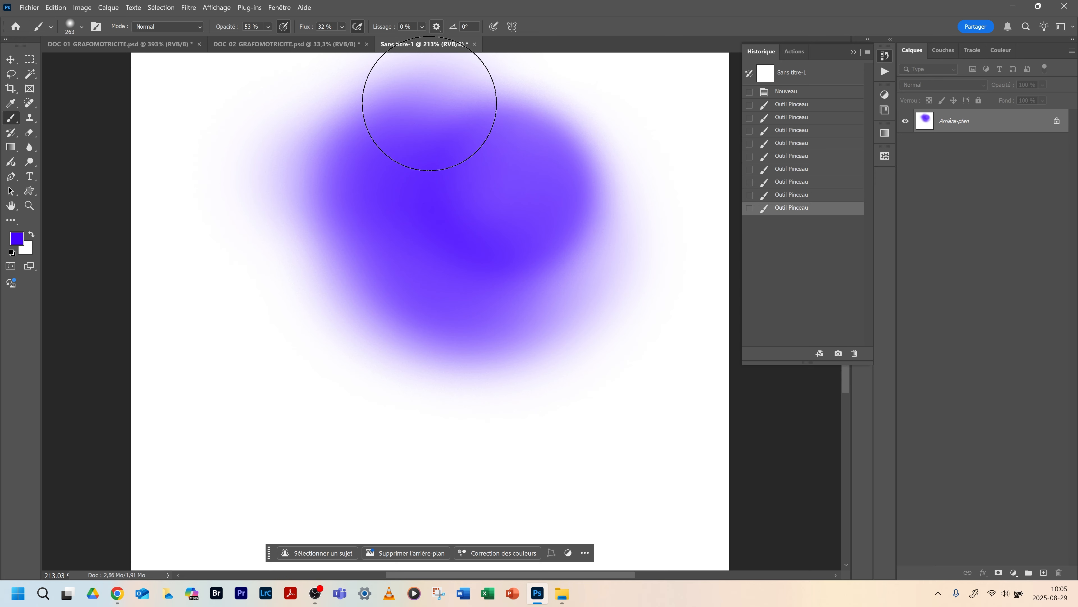
pyautogui.moveTo(429, 104)
pyautogui.mouseDown()
pyautogui.moveTo(364, 113)
pyautogui.moveTo(438, 100)
pyautogui.moveTo(554, 121)
pyautogui.moveTo(545, 95)
pyautogui.moveTo(570, 163)
pyautogui.moveTo(578, 159)
pyautogui.moveTo(497, 272)
pyautogui.moveTo(565, 229)
pyautogui.moveTo(547, 276)
pyautogui.moveTo(417, 292)
pyautogui.moveTo(437, 245)
pyautogui.mouseUp()
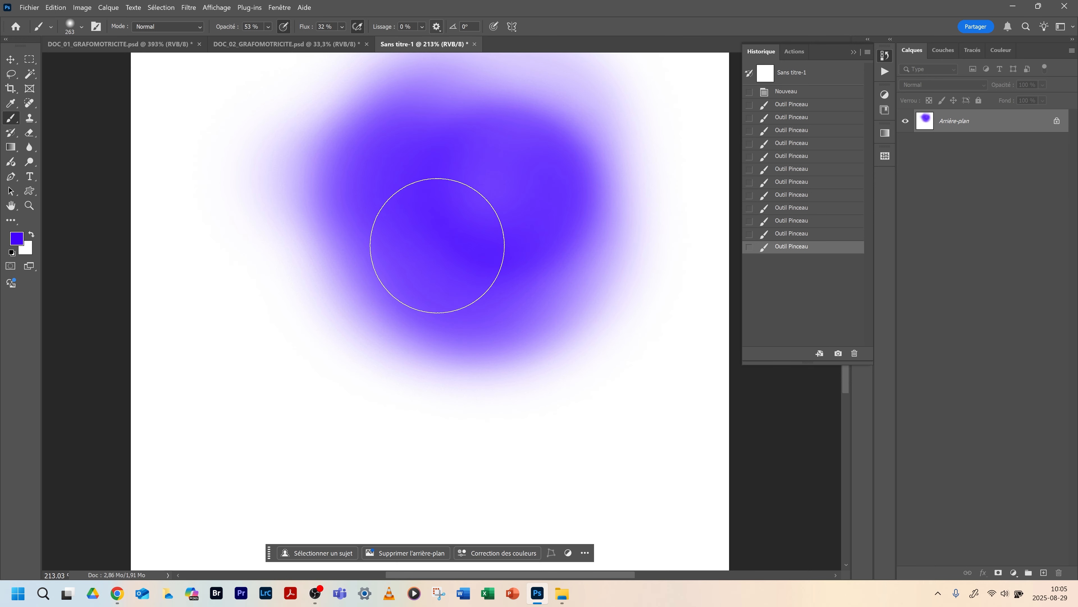
pyautogui.scroll(2, 436, 241)
pyautogui.hscroll(1, 435, 241)
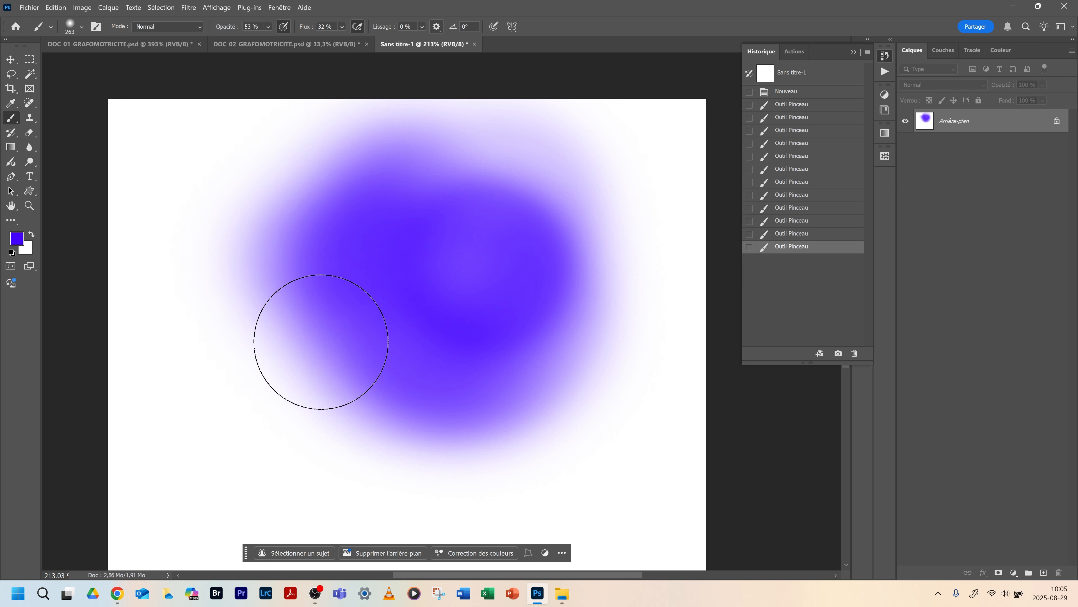
pyautogui.moveTo(321, 342); pyautogui.dragTo(484, 324)
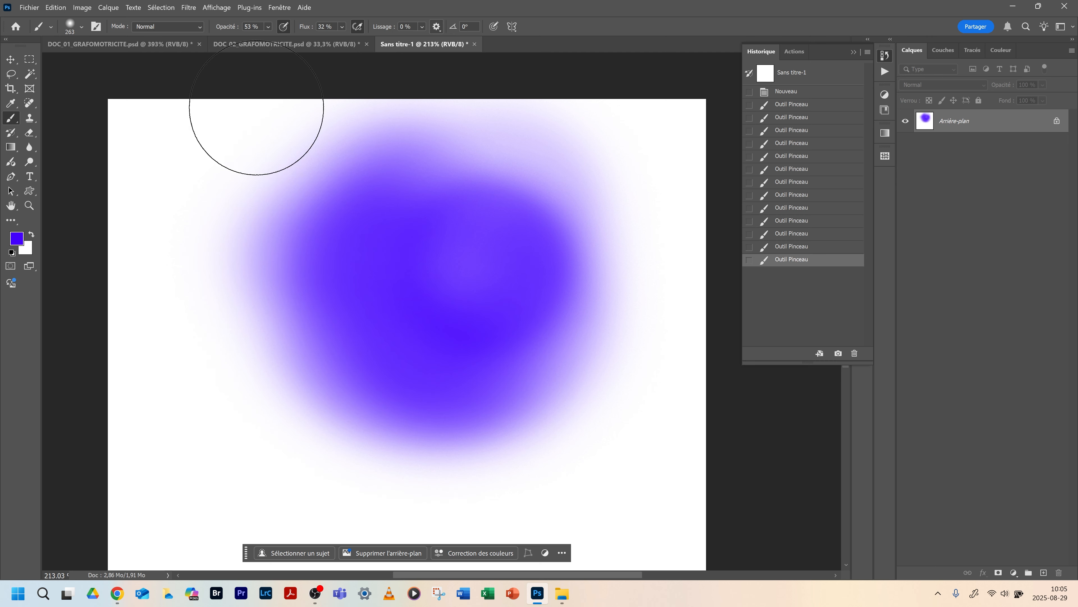
pyautogui.moveTo(251, 72)
pyautogui.mouseDown()
pyautogui.moveTo(289, 194)
pyautogui.moveTo(324, 168)
pyautogui.moveTo(429, 168)
pyautogui.moveTo(455, 204)
pyautogui.moveTo(500, 224)
pyautogui.moveTo(479, 199)
pyautogui.moveTo(407, 264)
pyautogui.mouseUp()
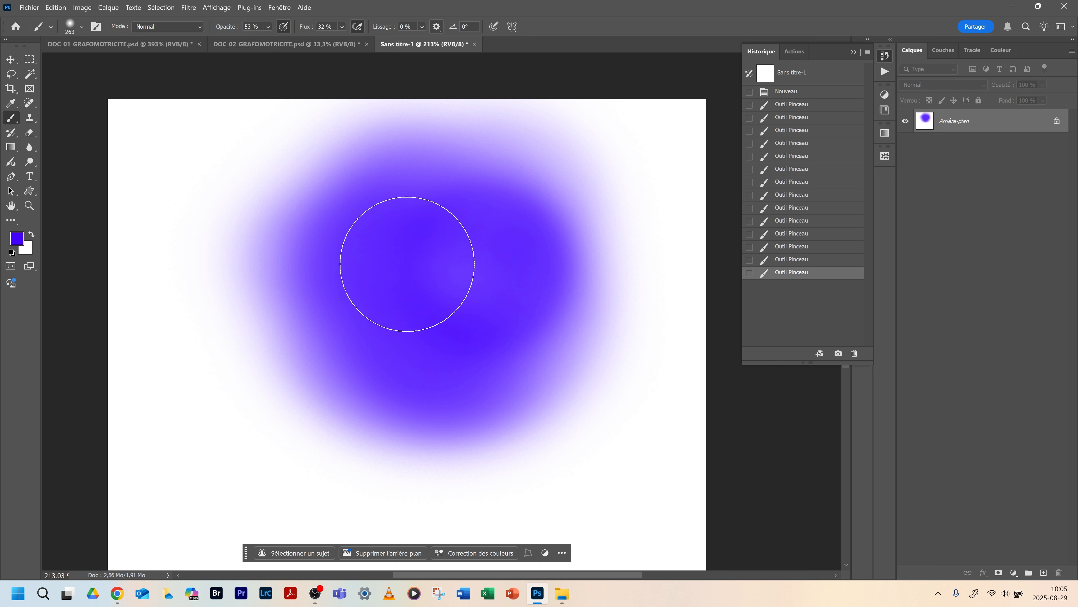
# Undo all the overlapping soft strokes until the canvas is blank
pyautogui.hotkey('ctrl', 'z')
pyautogui.hotkey('ctrl', 'z')
pyautogui.hotkey('ctrl', 'z')
pyautogui.hotkey('ctrl', 'z')
pyautogui.hotkey('ctrl', 'z')
pyautogui.hotkey('ctrl', 'z')
pyautogui.hotkey('ctrl', 'z')
pyautogui.hotkey('ctrl', 'z')
pyautogui.hotkey('ctrl', 'z')
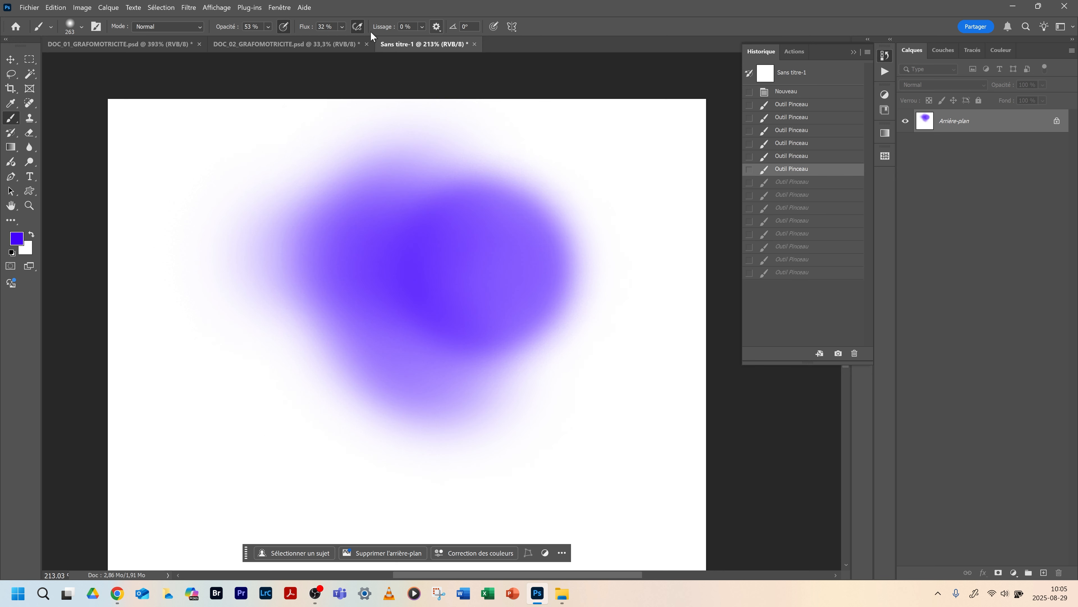
pyautogui.hotkey('ctrl', 'z')
pyautogui.hotkey('ctrl', 'z')
pyautogui.hotkey('ctrl', 'z')
pyautogui.hotkey('ctrl', 'z')
pyautogui.hotkey('ctrl', 'z')
pyautogui.hotkey('ctrl', 'z')
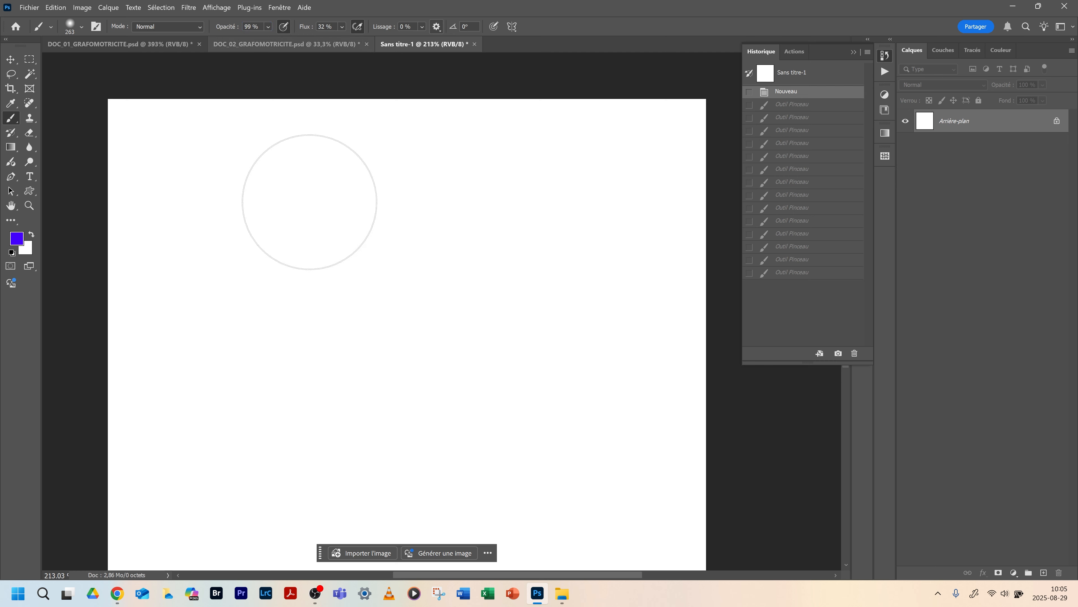
# With the brush at 99% opacity and 33% flow, build up two round soft purple spots, one upper left and one lower centre
pyautogui.moveTo(289, 236); pyautogui.dragTo(280, 236)
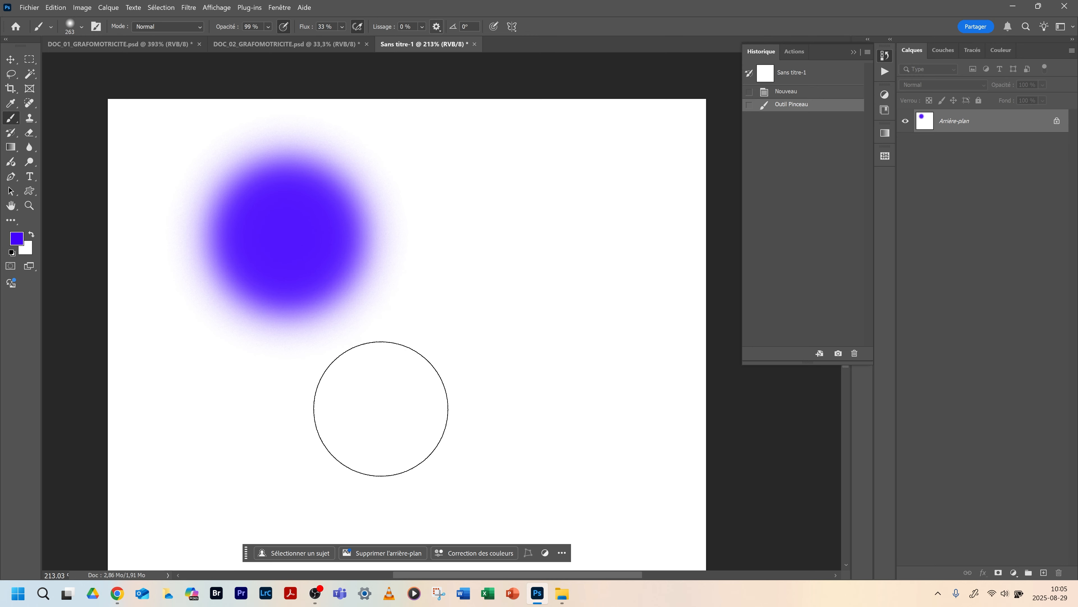
pyautogui.moveTo(366, 433)
pyautogui.mouseDown()
pyautogui.moveTo(406, 382)
pyautogui.moveTo(344, 435)
pyautogui.moveTo(365, 446)
pyautogui.mouseUp()
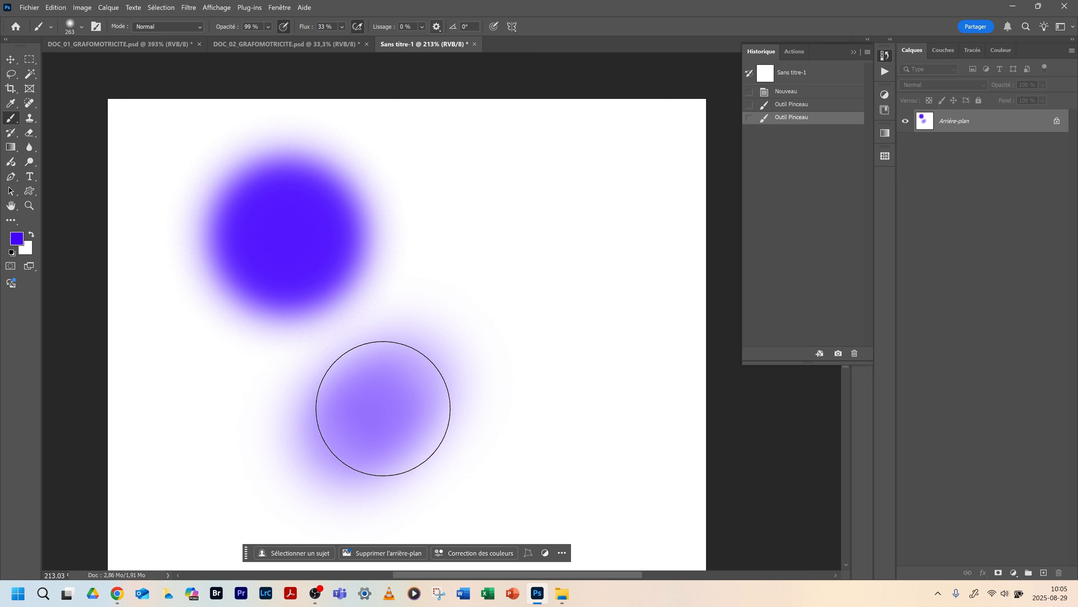
pyautogui.moveTo(380, 409); pyautogui.dragTo(378, 420)
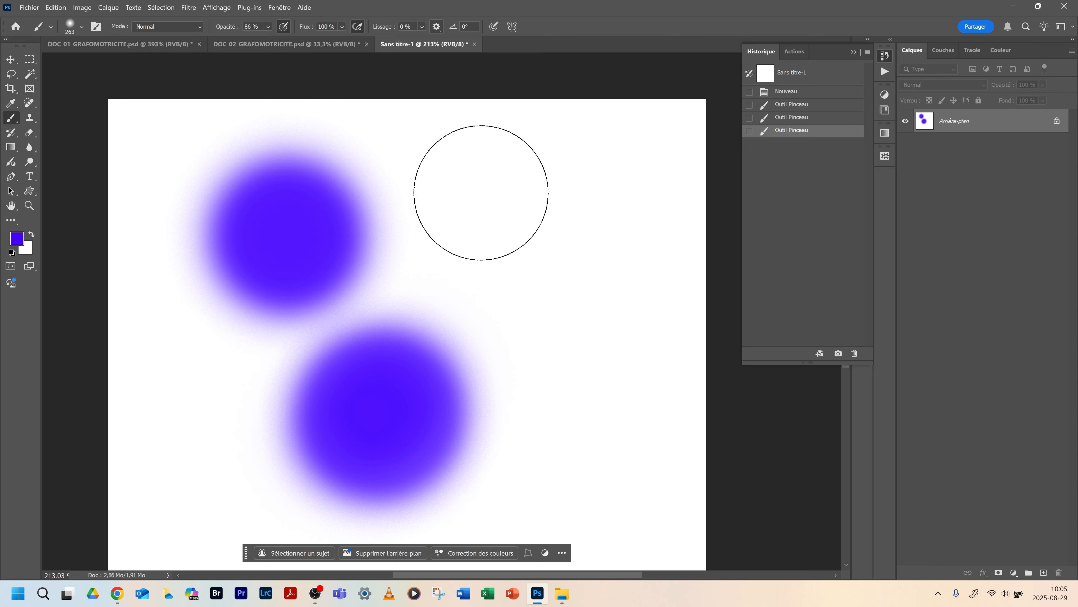
# Build up a third soft purple spot in the upper right of the canvas with overlapping strokes at 100% opacity and flow
pyautogui.moveTo(513, 198)
pyautogui.mouseDown()
pyautogui.moveTo(547, 209)
pyautogui.moveTo(541, 182)
pyautogui.moveTo(559, 248)
pyautogui.moveTo(505, 188)
pyautogui.moveTo(532, 253)
pyautogui.moveTo(594, 221)
pyautogui.mouseUp()
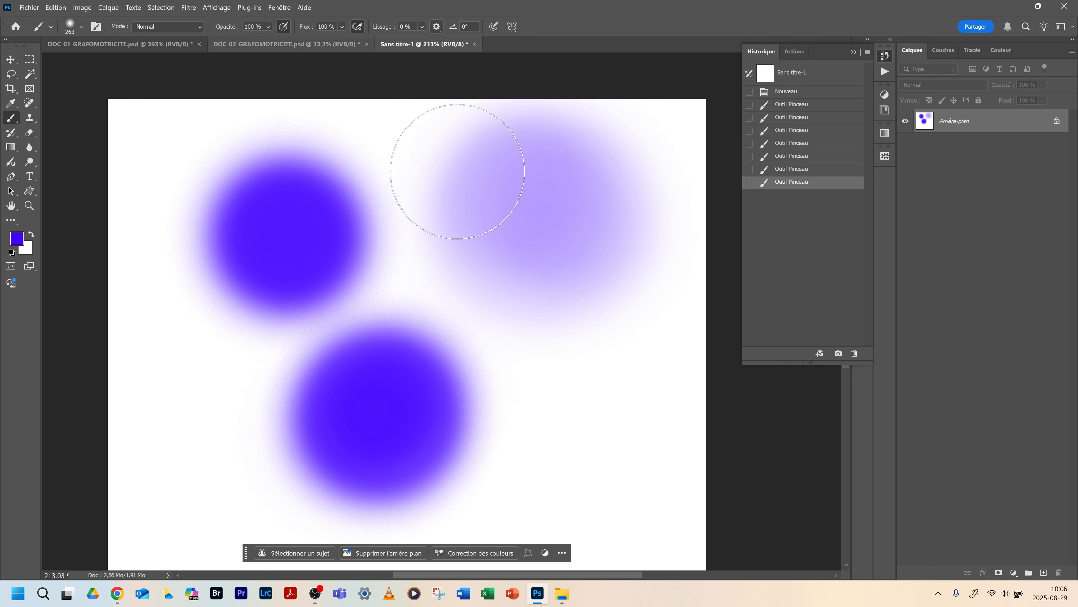
pyautogui.moveTo(457, 188)
pyautogui.mouseDown()
pyautogui.moveTo(490, 190)
pyautogui.moveTo(535, 256)
pyautogui.moveTo(535, 215)
pyautogui.moveTo(507, 224)
pyautogui.moveTo(540, 209)
pyautogui.moveTo(550, 227)
pyautogui.moveTo(682, 265)
pyautogui.mouseUp()
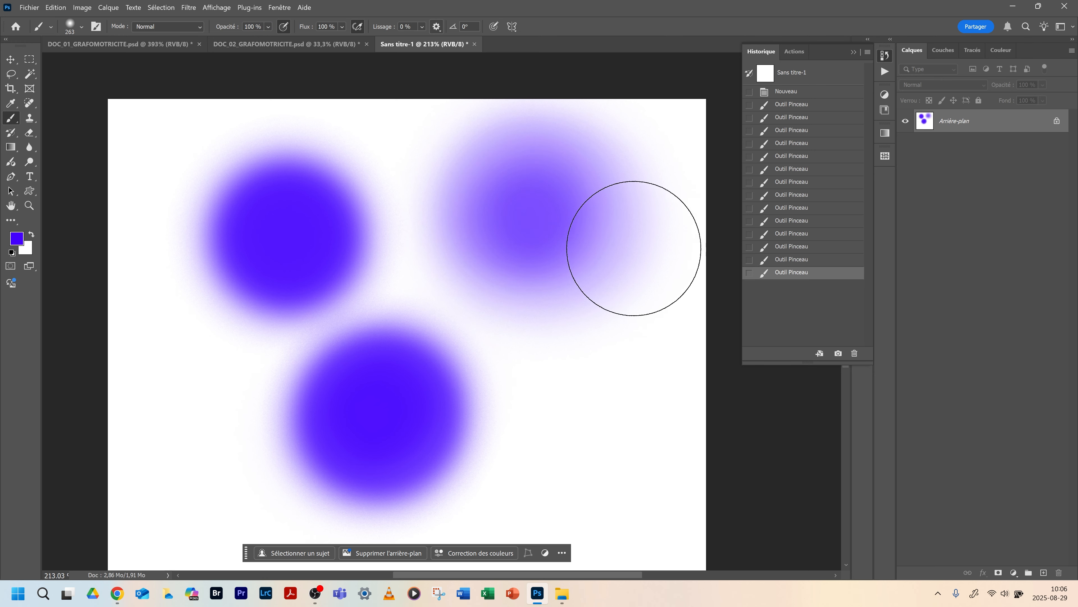
pyautogui.moveTo(600, 209)
pyautogui.mouseDown()
pyautogui.moveTo(538, 268)
pyautogui.moveTo(546, 255)
pyautogui.moveTo(515, 266)
pyautogui.mouseUp()
pyautogui.moveTo(505, 268)
pyautogui.mouseDown()
pyautogui.moveTo(491, 244)
pyautogui.moveTo(499, 249)
pyautogui.mouseUp()
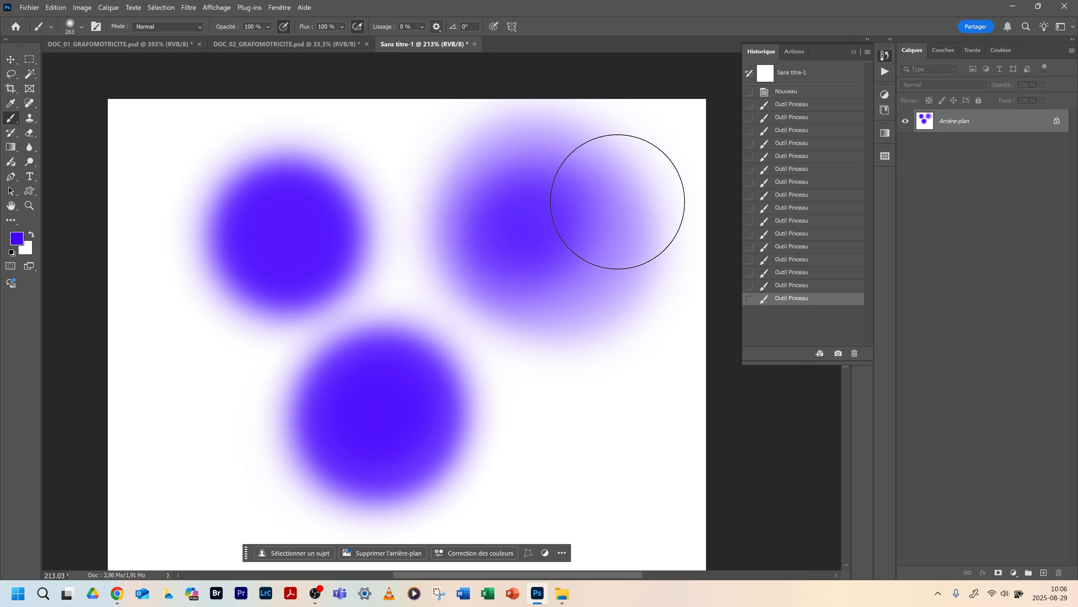
# Undo the three painted spots and return the document to its Nouveau history state
pyautogui.hotkey('ctrl', 'z')
pyautogui.hotkey('ctrl', 'z')
pyautogui.hotkey('ctrl', 'z')
pyautogui.hotkey('ctrl', 'z')
pyautogui.hotkey('ctrl', 'z')
pyautogui.hotkey('ctrl', 'z')
pyautogui.hotkey('ctrl', 'z')
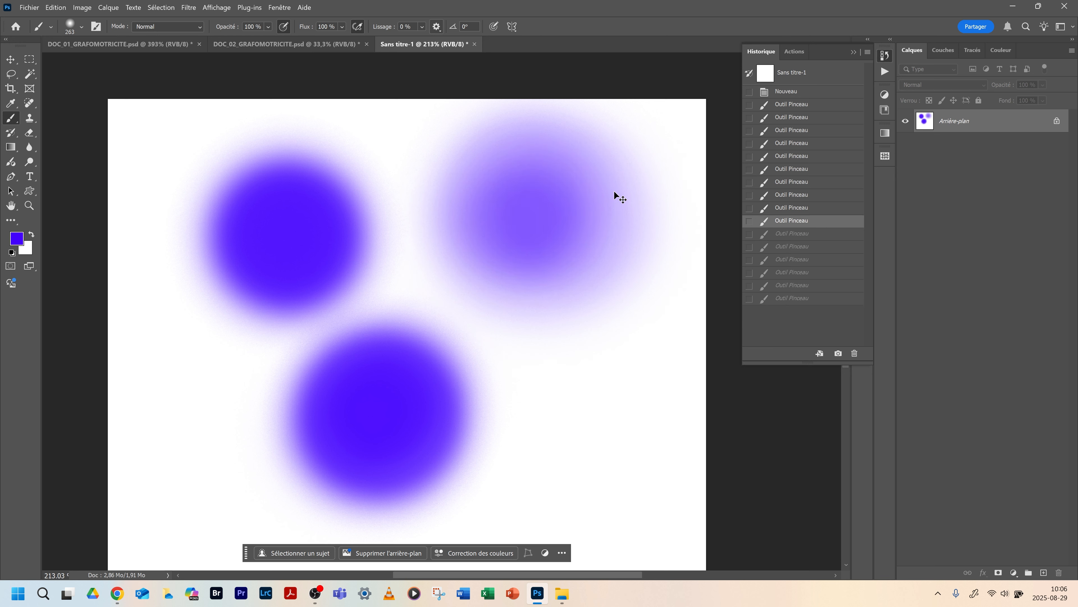
pyautogui.hotkey('ctrl', 'z')
pyautogui.hotkey('ctrl', 'z')
pyautogui.hotkey('ctrl', 'z')
pyautogui.hotkey('ctrl', 'z')
pyautogui.hotkey('ctrl', 'z')
pyautogui.hotkey('ctrl', 'z')
pyautogui.hotkey('ctrl', 'z')
pyautogui.hotkey('ctrl', 'z')
pyautogui.hotkey('ctrl', 'z')
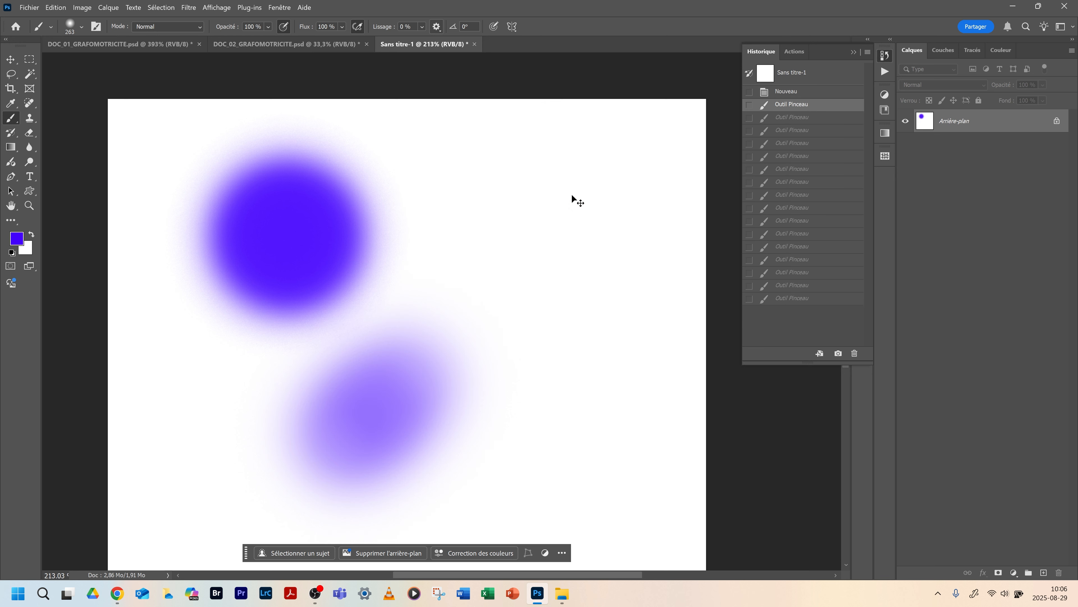
pyautogui.click(793, 92)
# Add a new layer above Arrière-plan and reduce the brush size to 5 px
pyautogui.click(1044, 573)
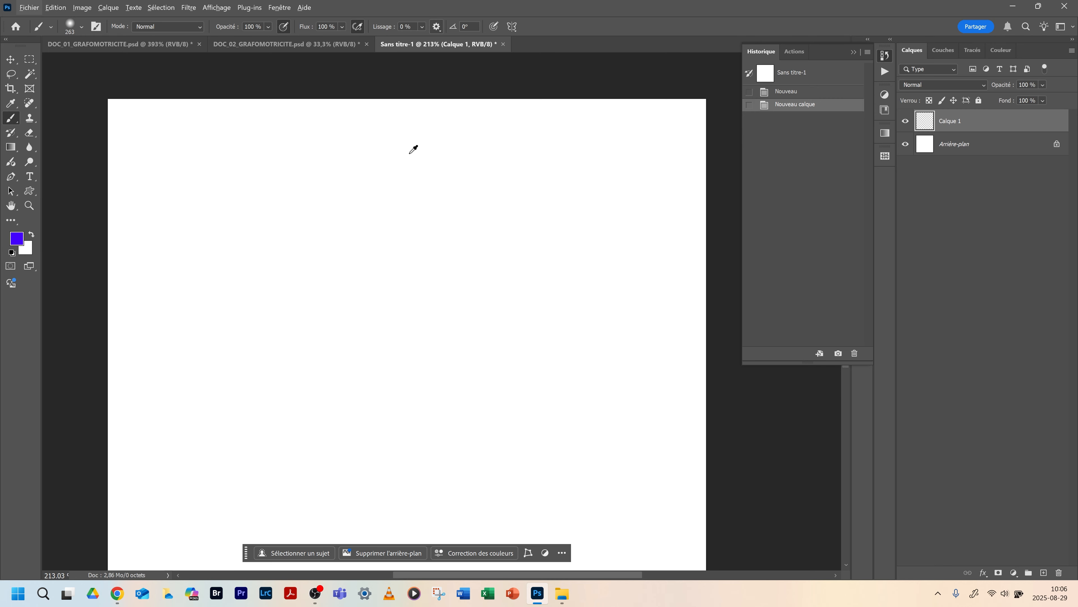
pyautogui.rightClick(393, 247)
pyautogui.moveTo(356, 217)
pyautogui.mouseDown()
pyautogui.moveTo(241, 229)
pyautogui.moveTo(214, 310)
pyautogui.mouseUp()
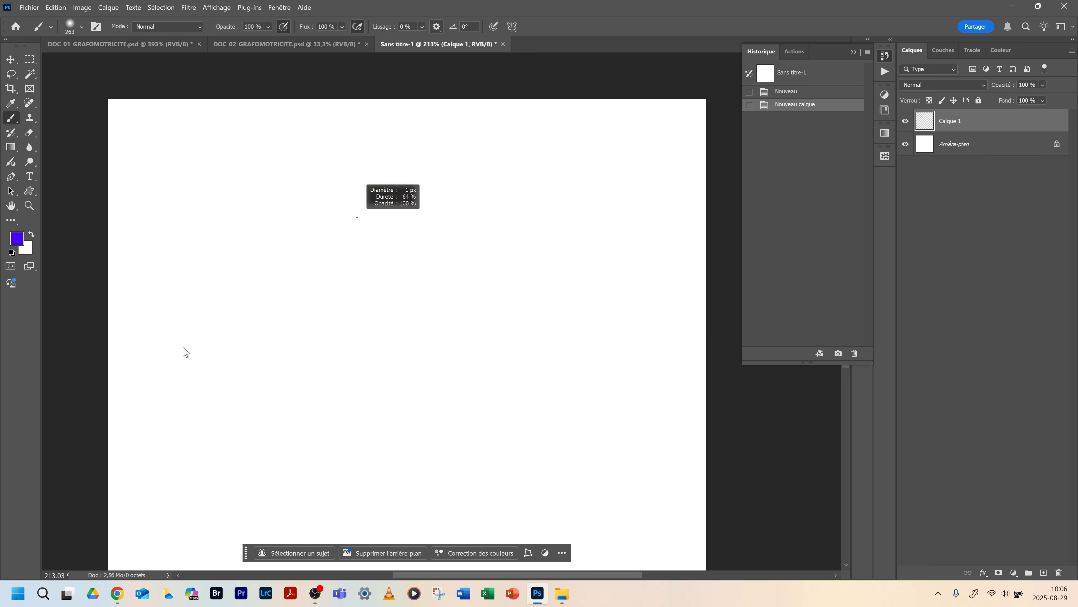
pyautogui.moveTo(186, 356); pyautogui.dragTo(149, 342)
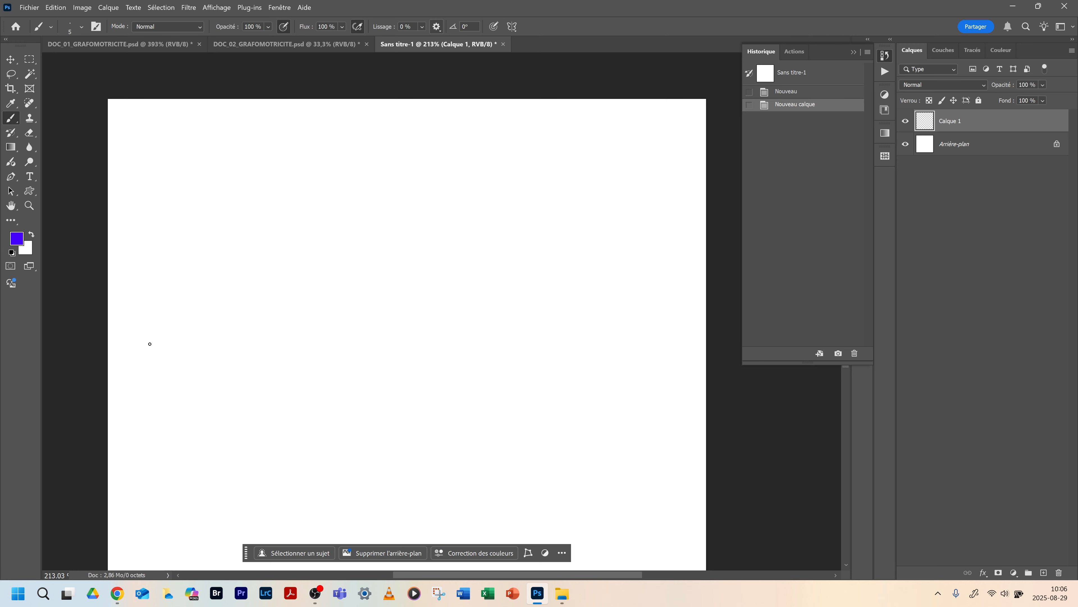
# Draw a freehand wavy purple line across the upper part of Calque 1 with brush smoothing at 0%
pyautogui.moveTo(1037, 5)
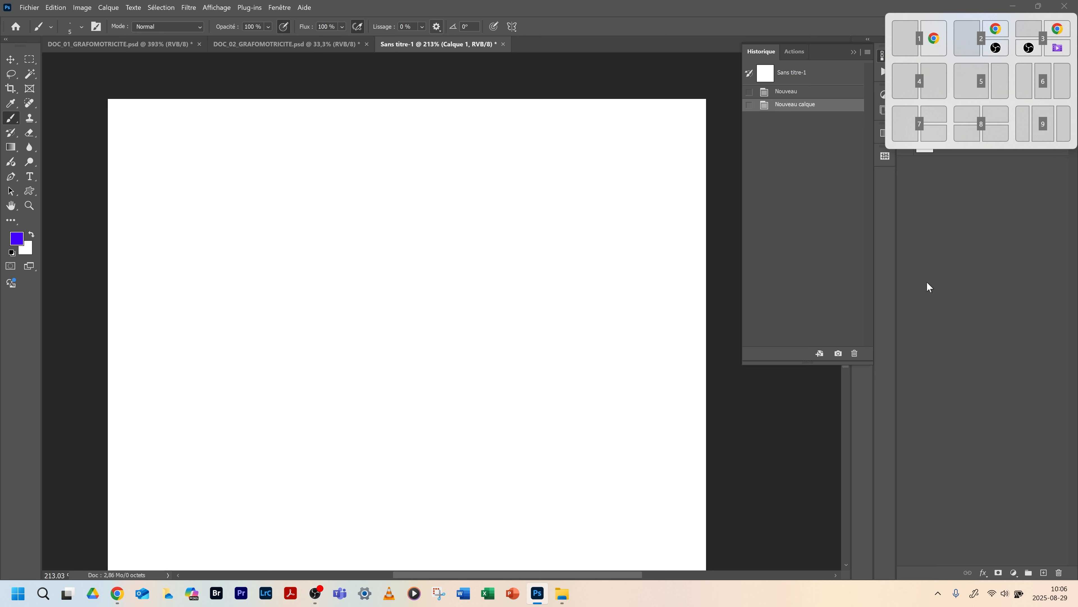
pyautogui.click(913, 157)
pyautogui.click(942, 128)
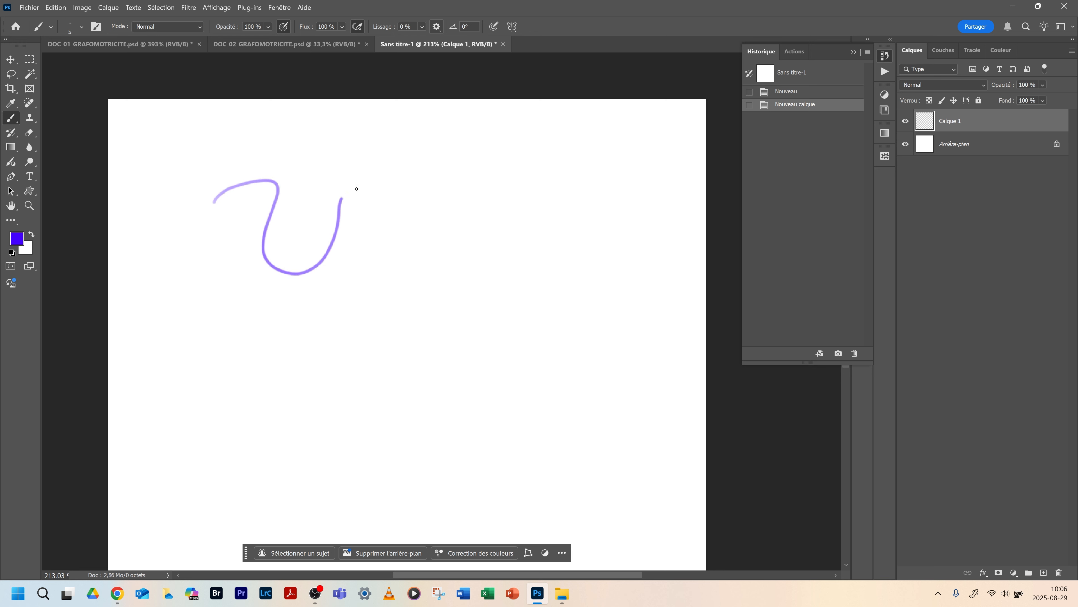
pyautogui.moveTo(466, 198); pyautogui.dragTo(502, 239)
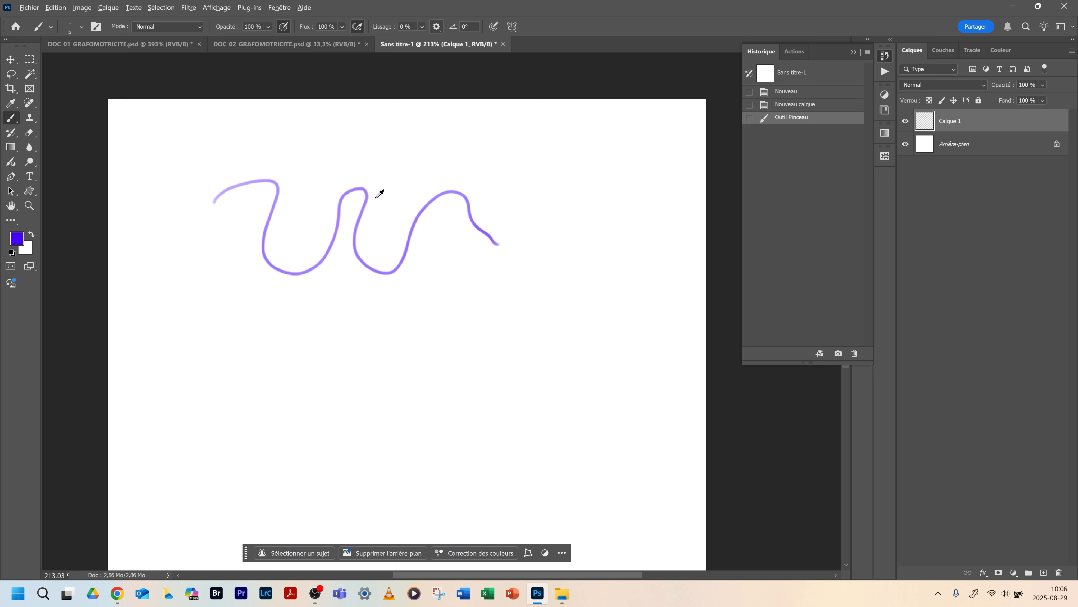
# Set the brush smoothing to 100% and draw a second wavy line beside the first for comparison
pyautogui.scroll(-1, 377, 193)
pyautogui.moveTo(384, 28); pyautogui.dragTo(450, 36)
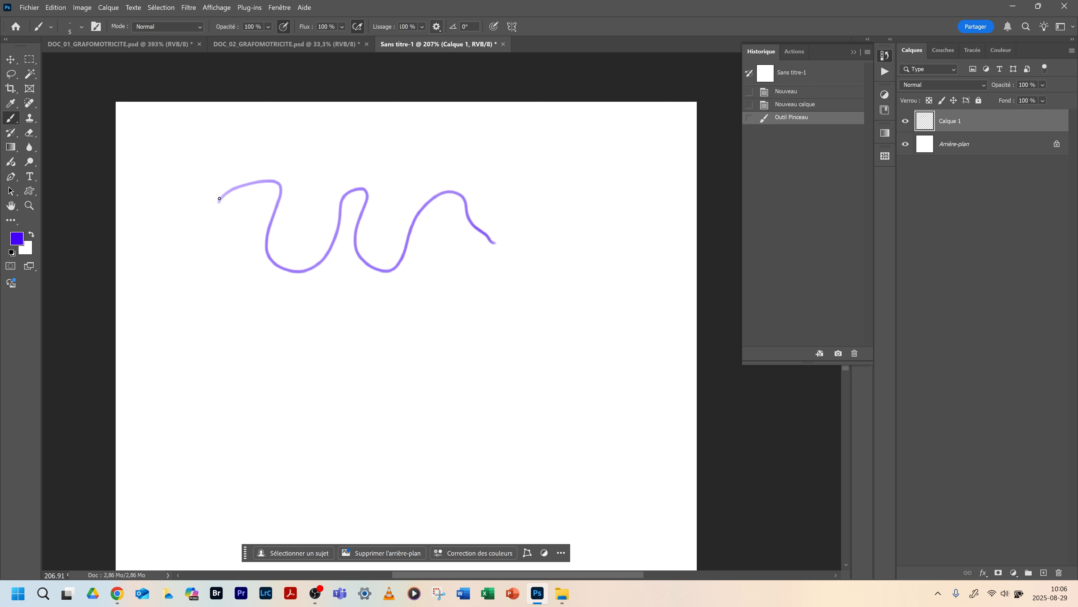
pyautogui.moveTo(210, 194)
pyautogui.mouseDown()
pyautogui.moveTo(230, 175)
pyautogui.moveTo(314, 166)
pyautogui.moveTo(297, 226)
pyautogui.moveTo(329, 206)
pyautogui.moveTo(350, 165)
pyautogui.moveTo(385, 196)
pyautogui.moveTo(390, 235)
pyautogui.moveTo(461, 174)
pyautogui.moveTo(511, 235)
pyautogui.mouseUp()
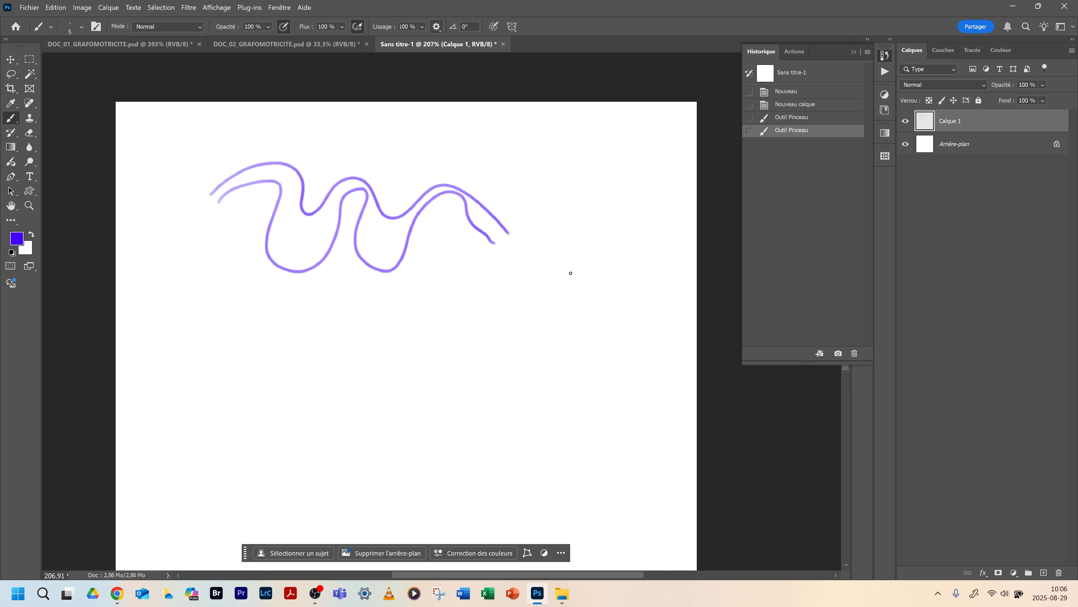
# Draw a smoothed freehand oval on Calque 1 below the two wavy lines
pyautogui.press('super+z')
pyautogui.press('Escape')
pyautogui.moveTo(442, 388)
pyautogui.mouseDown()
pyautogui.moveTo(502, 383)
pyautogui.moveTo(464, 316)
pyautogui.moveTo(398, 333)
pyautogui.moveTo(401, 376)
pyautogui.moveTo(422, 401)
pyautogui.moveTo(454, 391)
pyautogui.mouseUp()
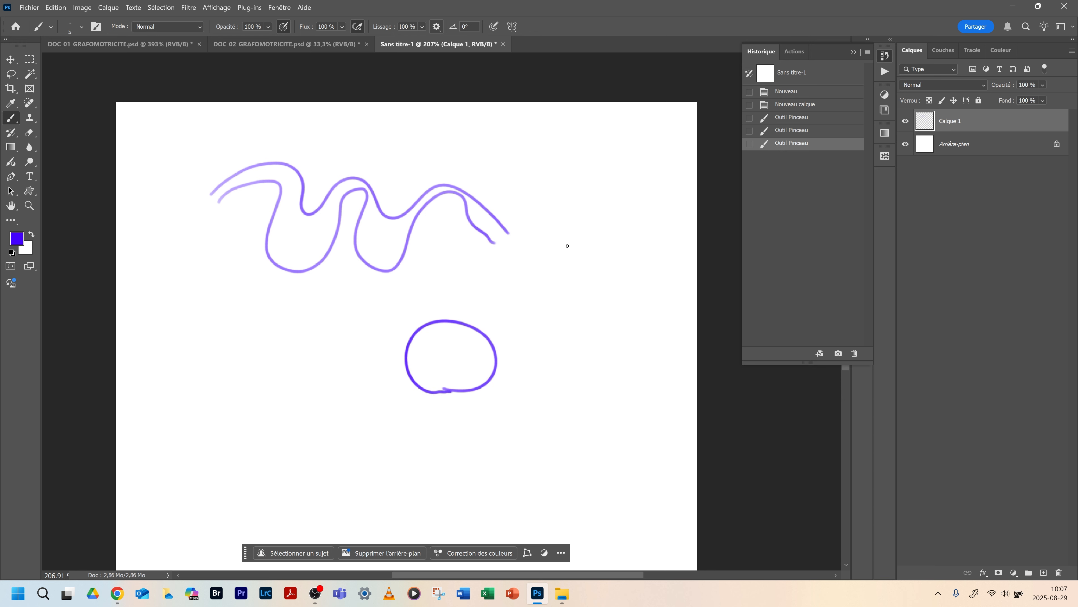
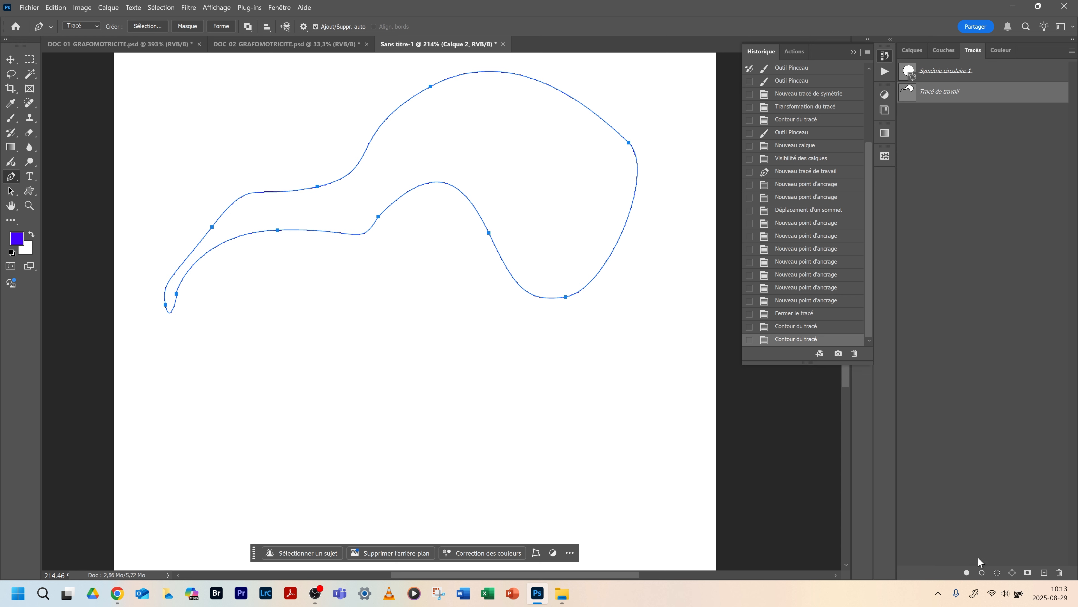
# Try repeatedly to stroke the closed work path on Calque 2 while the Pen tool is active
pyautogui.click(981, 573)
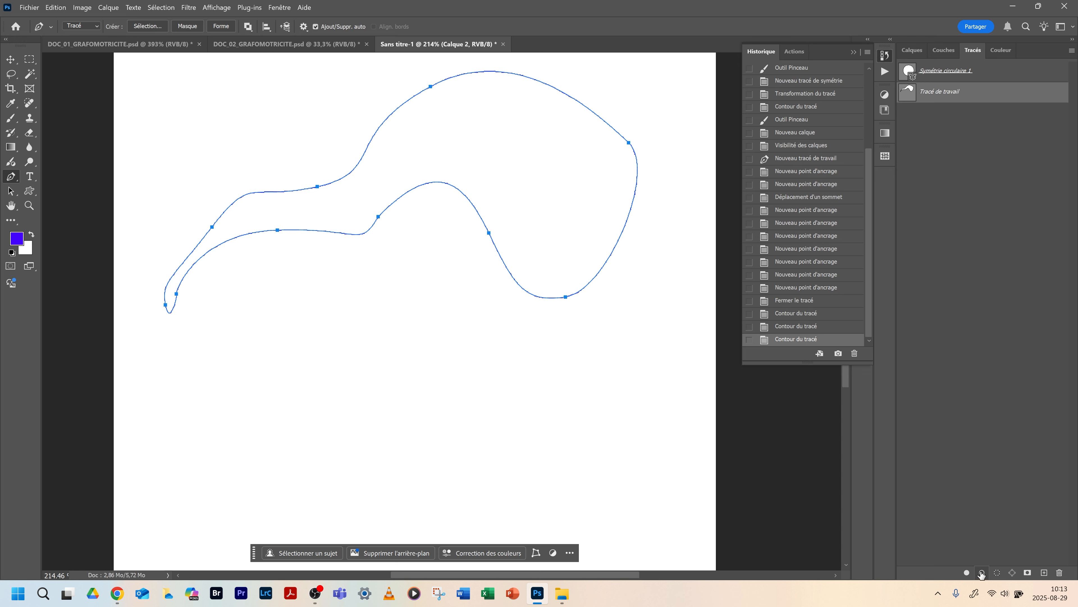
pyautogui.click(982, 572)
pyautogui.click(982, 573)
pyautogui.click(981, 573)
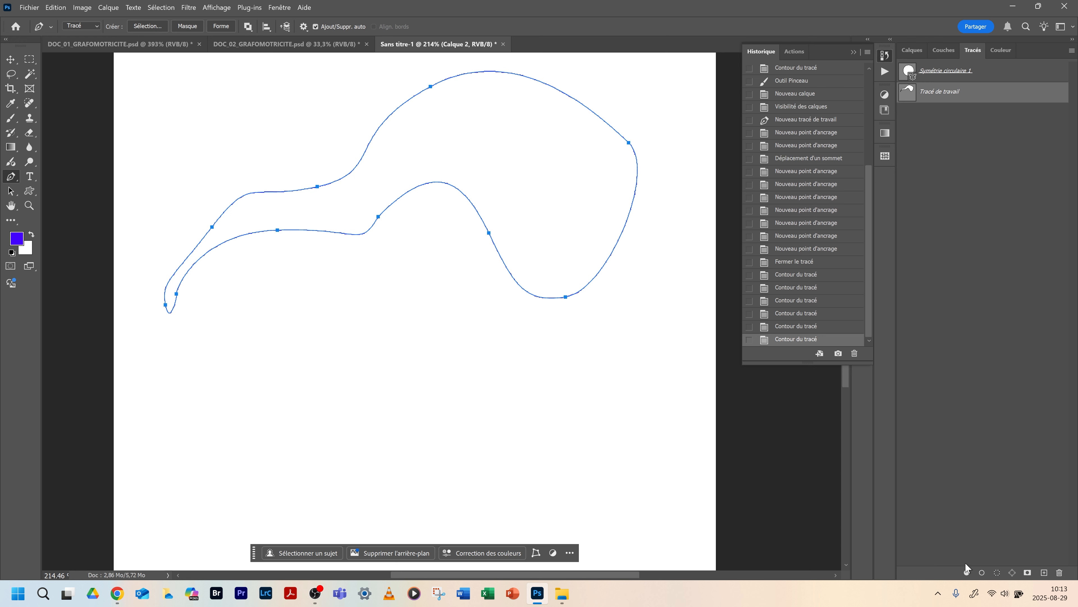
pyautogui.click(981, 572)
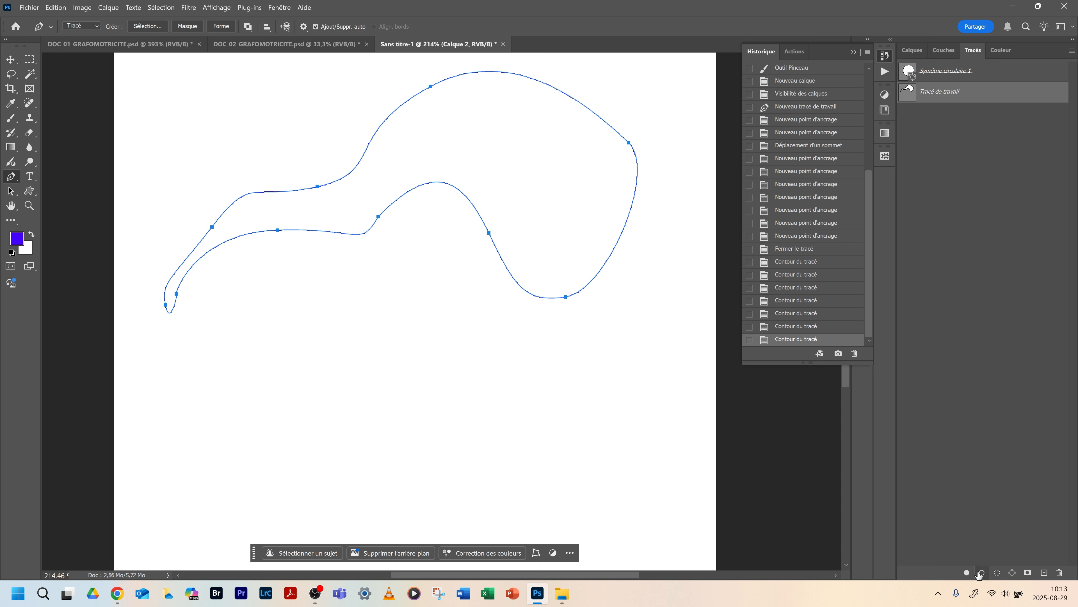
pyautogui.click(980, 572)
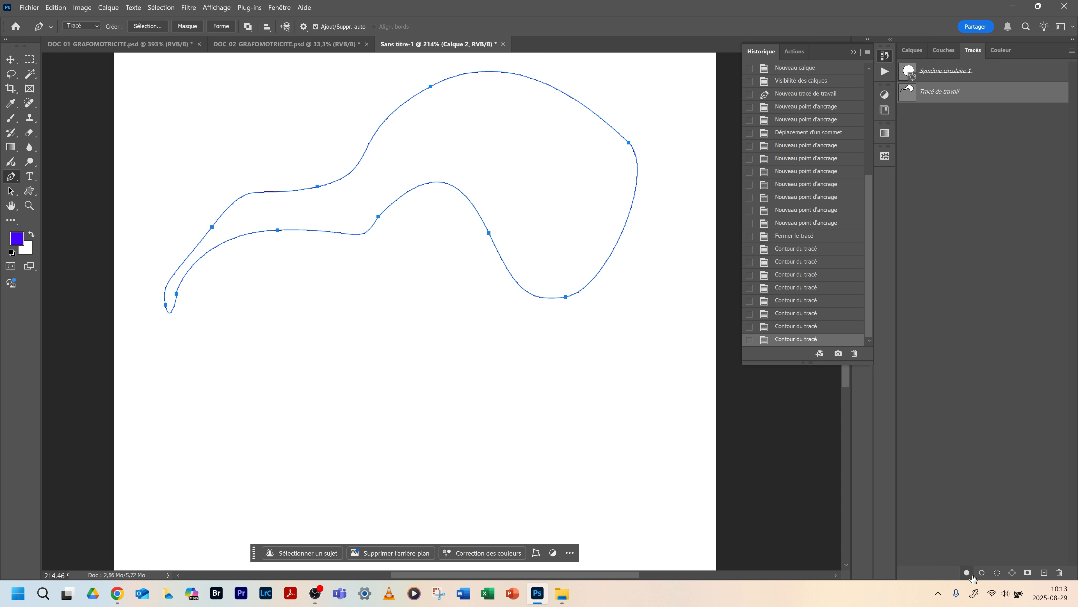
pyautogui.click(982, 573)
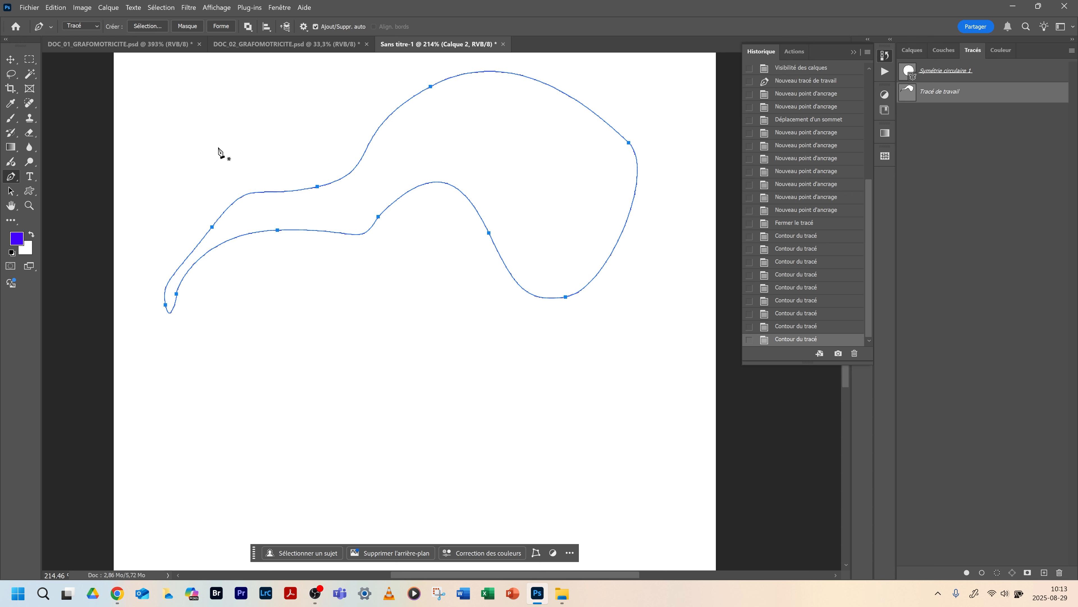
# Switch to the Brush tool and stroke the work path with the 18 px lapiz Puño brush
pyautogui.click(13, 121)
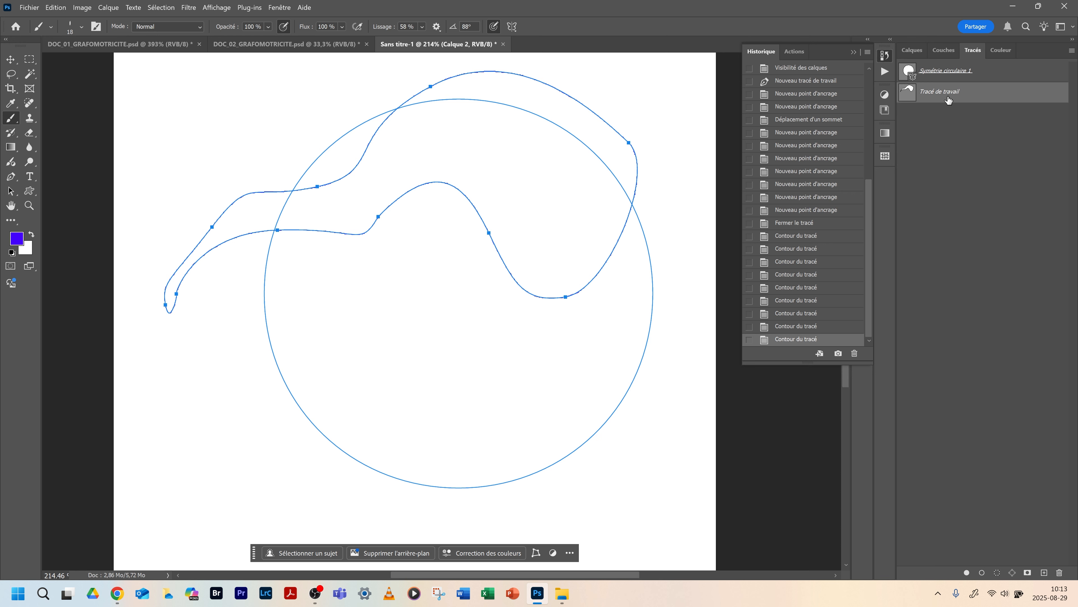
pyautogui.click(981, 572)
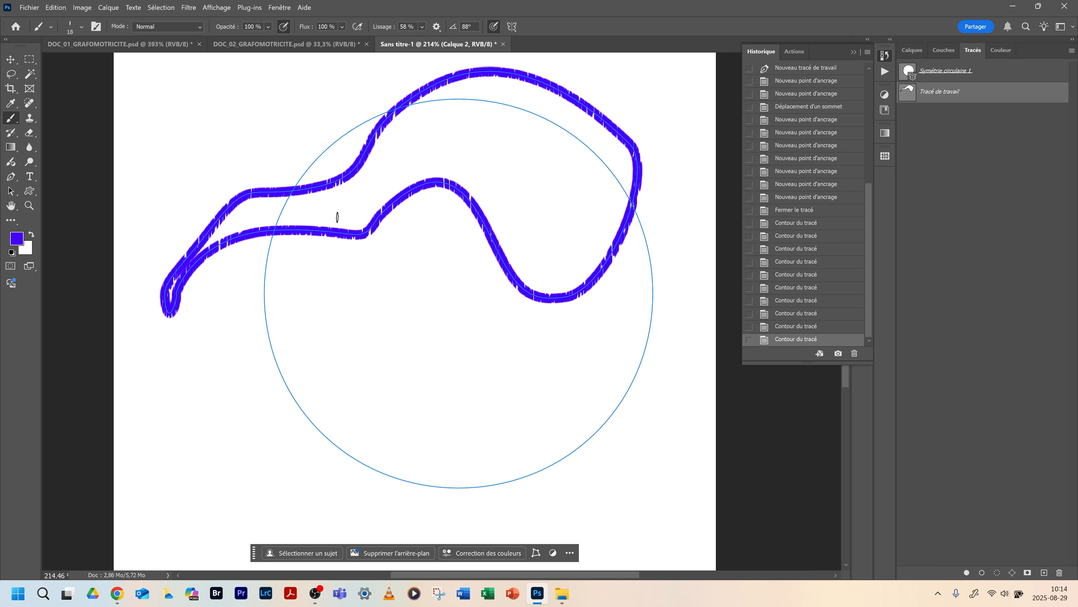
# Choose the 97 px TEXTURIZADO brush and stroke the work path and the circular symmetry path with it
pyautogui.click(78, 27)
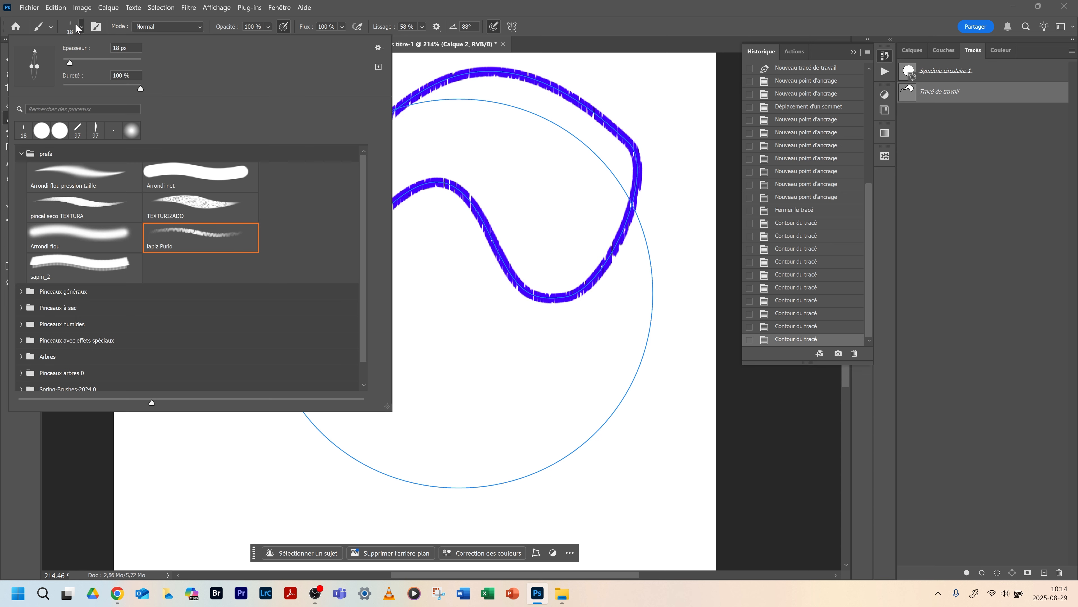
pyautogui.click(207, 203)
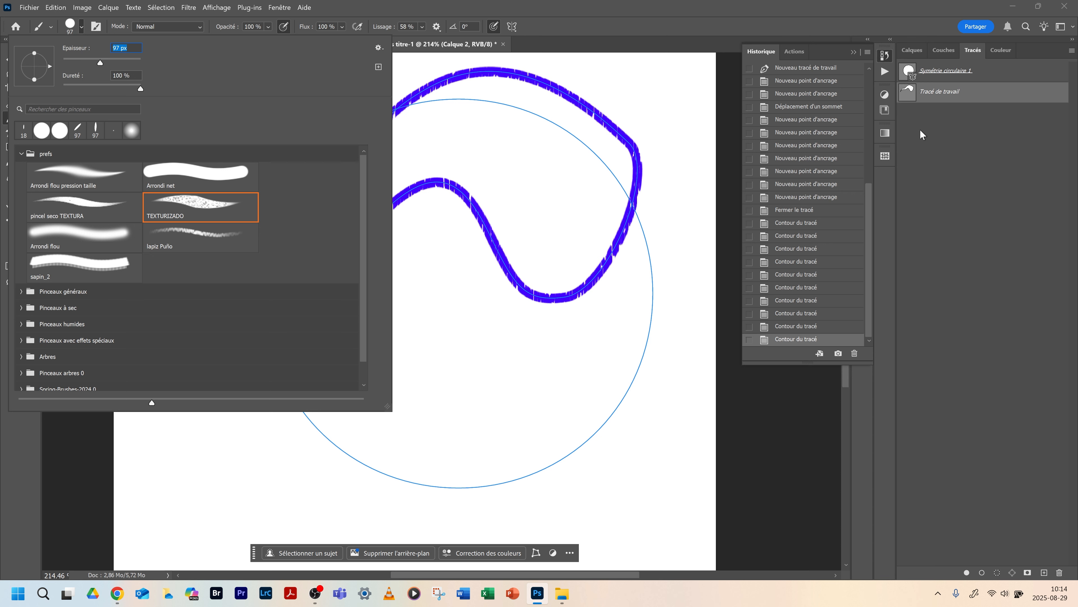
pyautogui.click(986, 92)
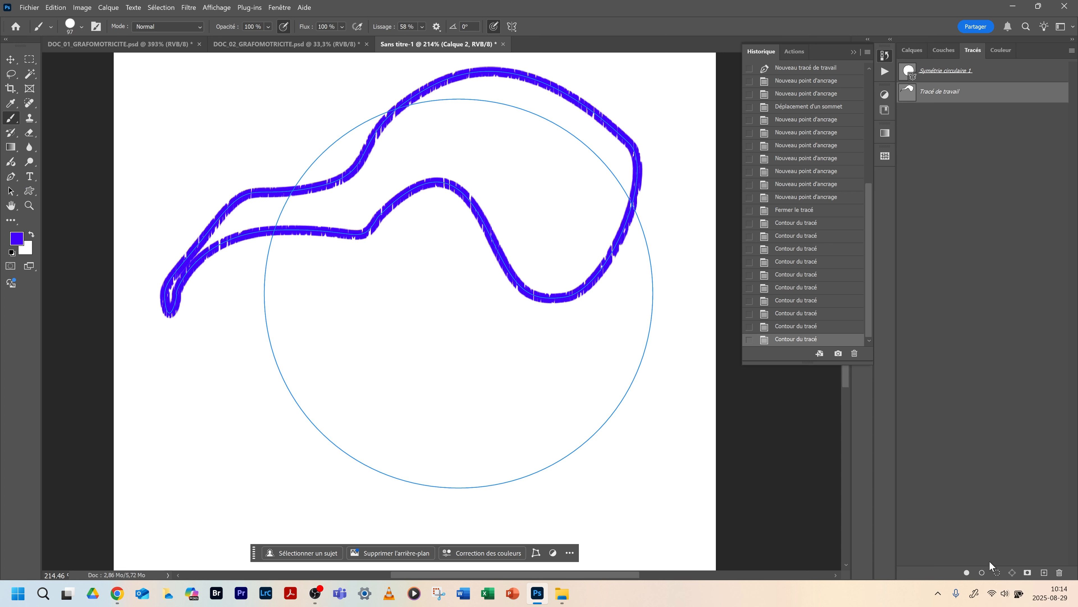
pyautogui.click(984, 572)
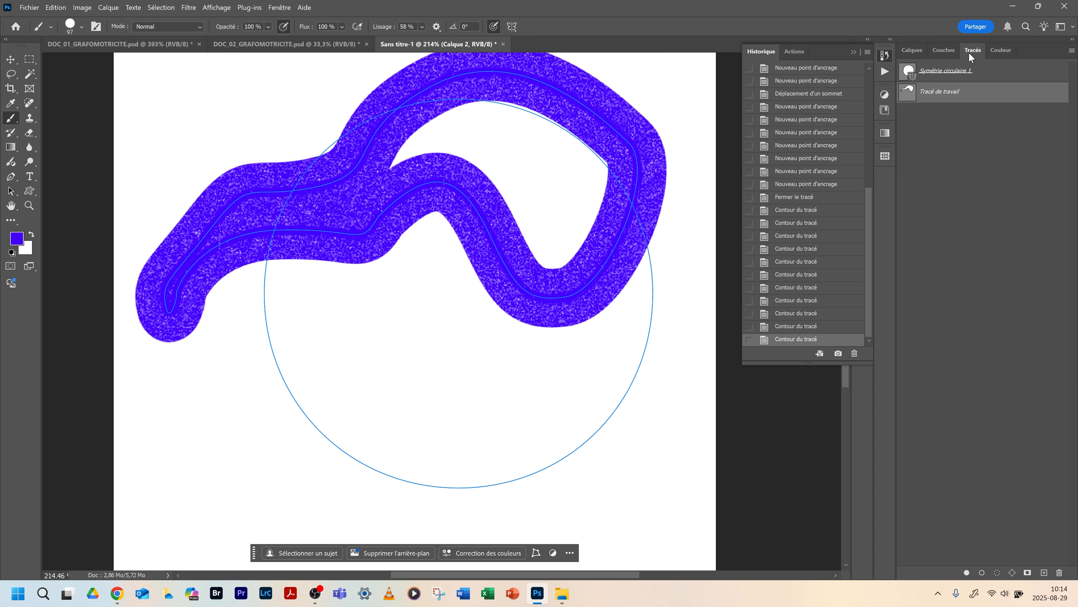
pyautogui.click(1008, 76)
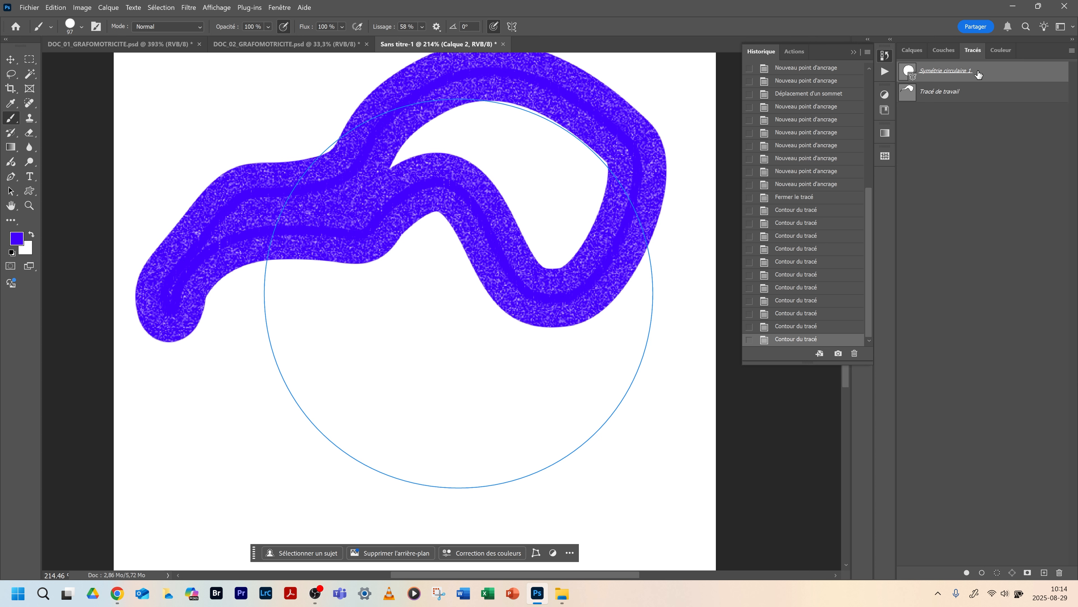
pyautogui.click(981, 574)
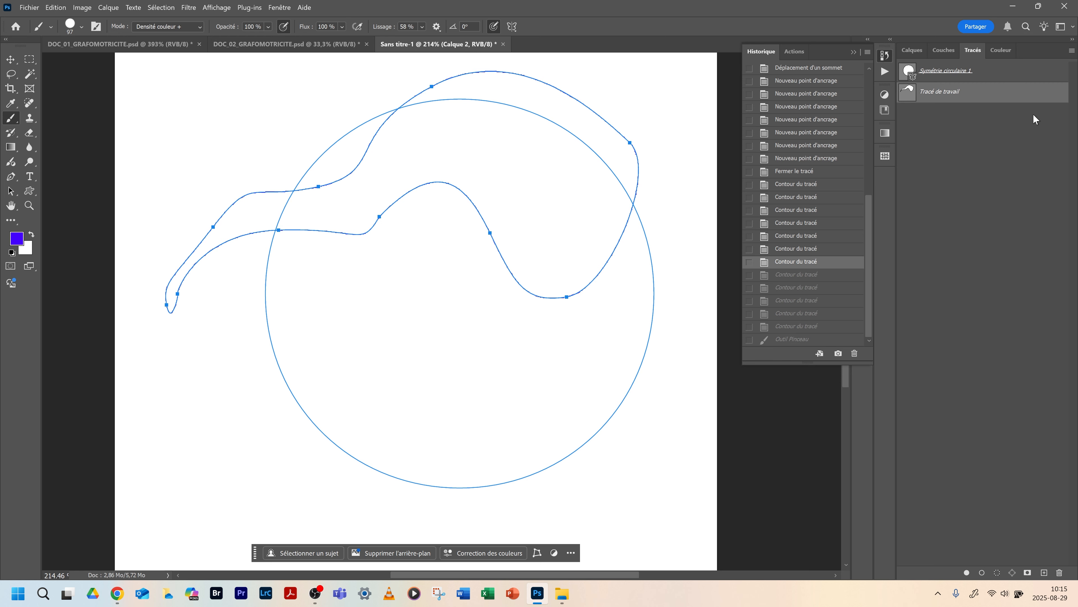
# Delete the circular symmetry path and the work path from the document
pyautogui.click(1014, 72)
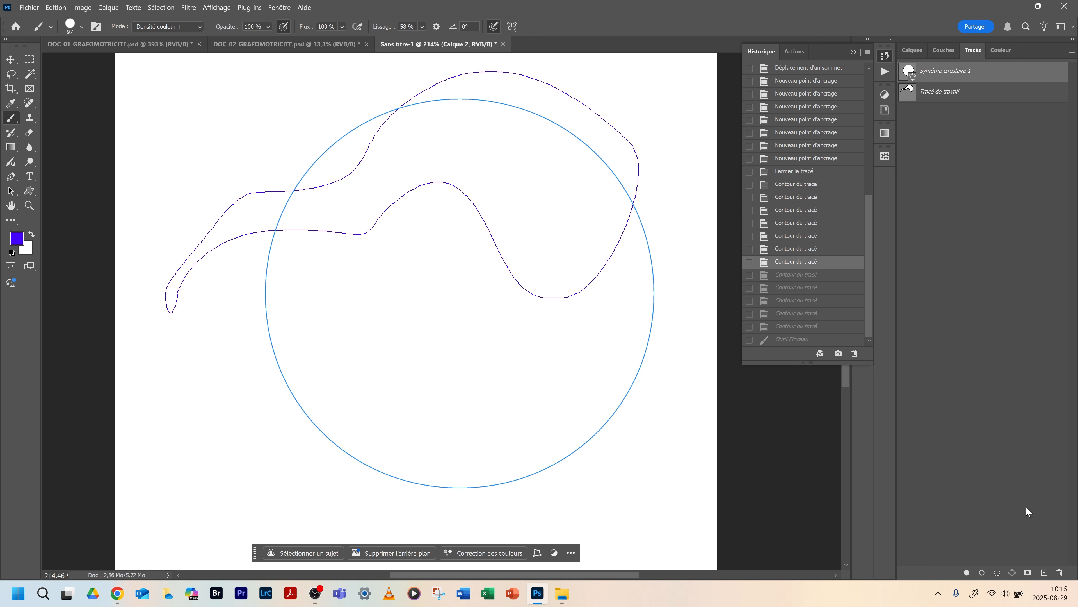
pyautogui.click(1058, 572)
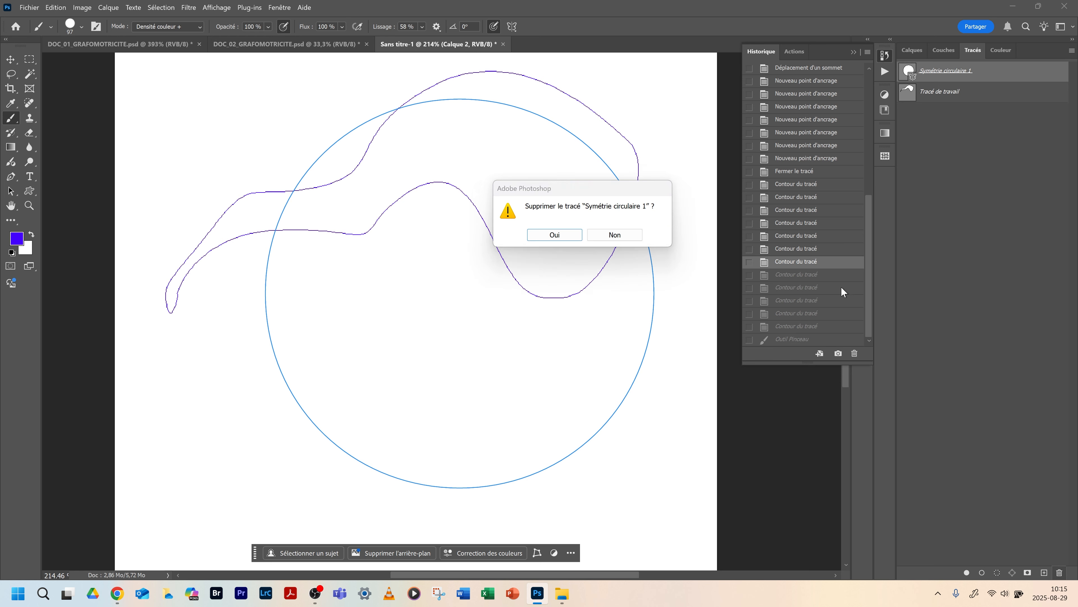
pyautogui.click(554, 234)
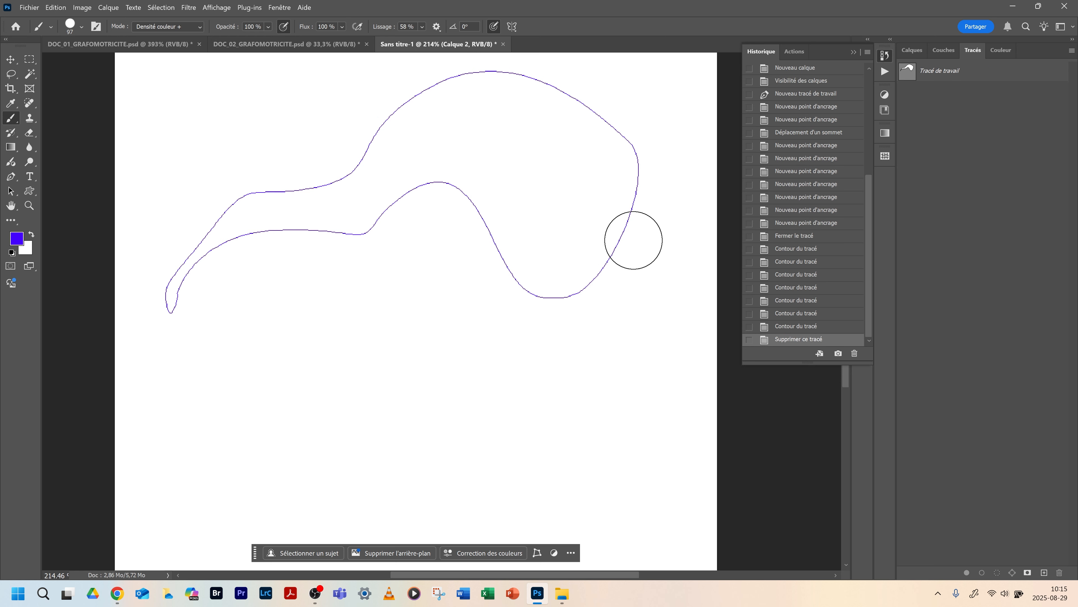
pyautogui.click(1020, 73)
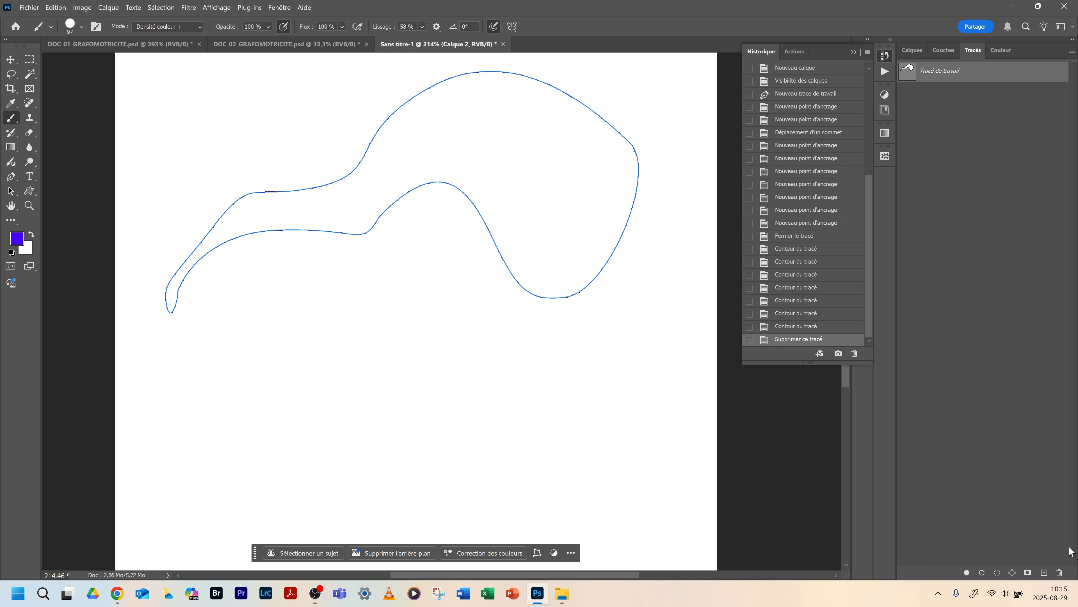
pyautogui.click(1059, 573)
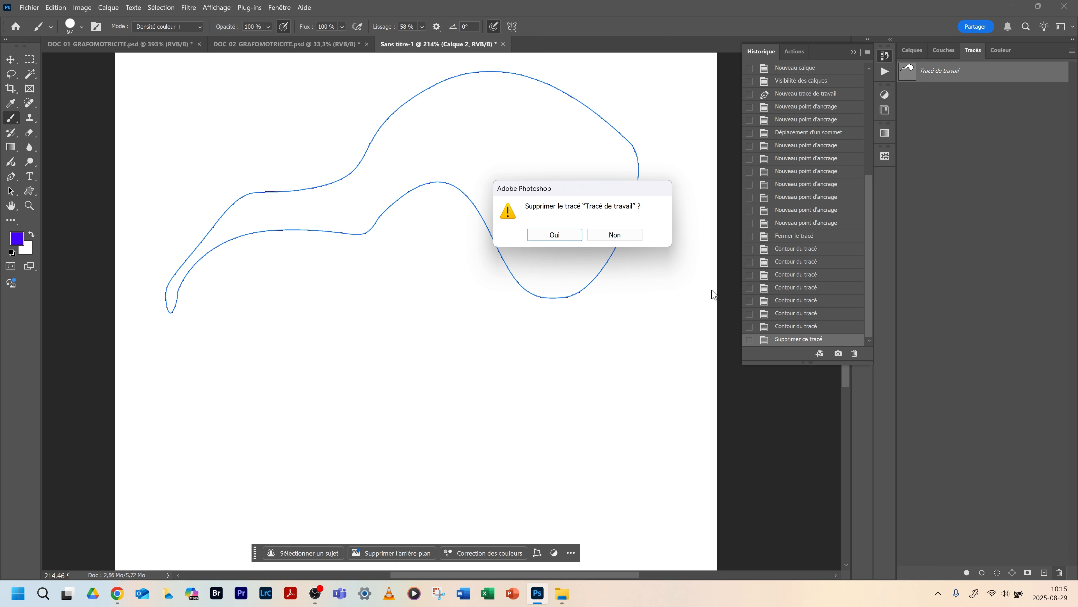
pyautogui.click(571, 236)
# Start a Pen path in DOC_01_GRAFOMOTRICITE.psd at the base of the large upper arch, following its rising side and redirecting the outgoing handle along the curve
pyautogui.scroll(1, 576, 233)
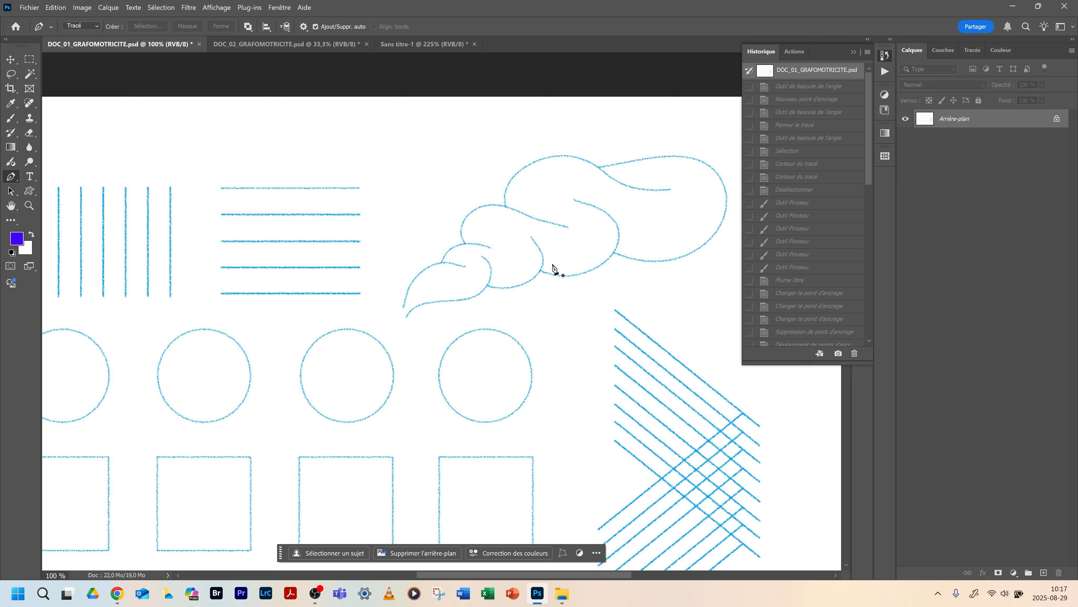
pyautogui.scroll(2, 554, 267)
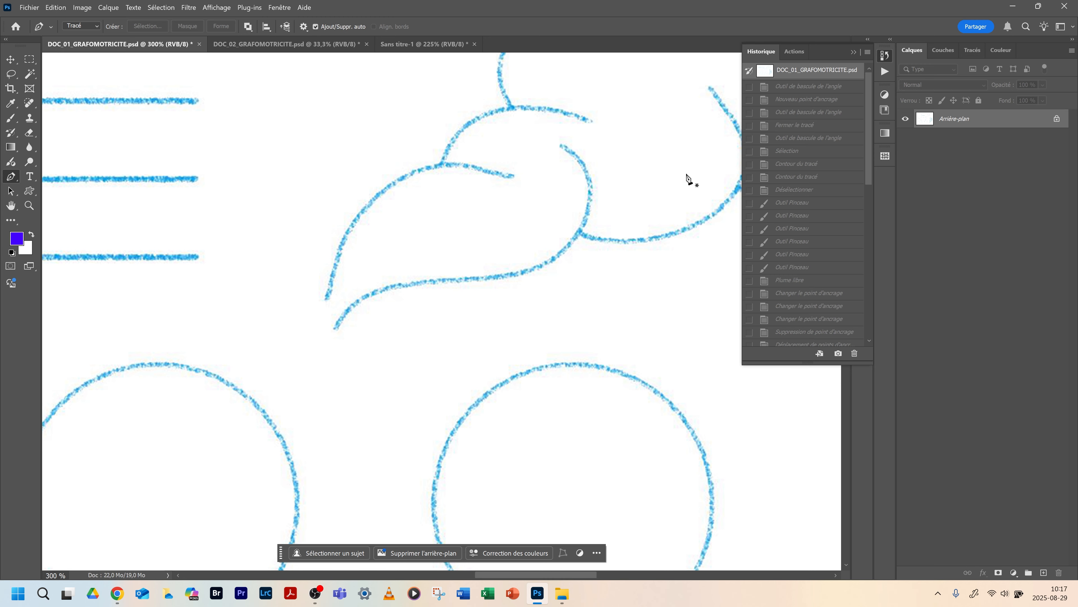
pyautogui.moveTo(593, 173)
pyautogui.mouseDown()
pyautogui.moveTo(398, 381)
pyautogui.moveTo(326, 355)
pyautogui.moveTo(387, 286)
pyautogui.mouseUp()
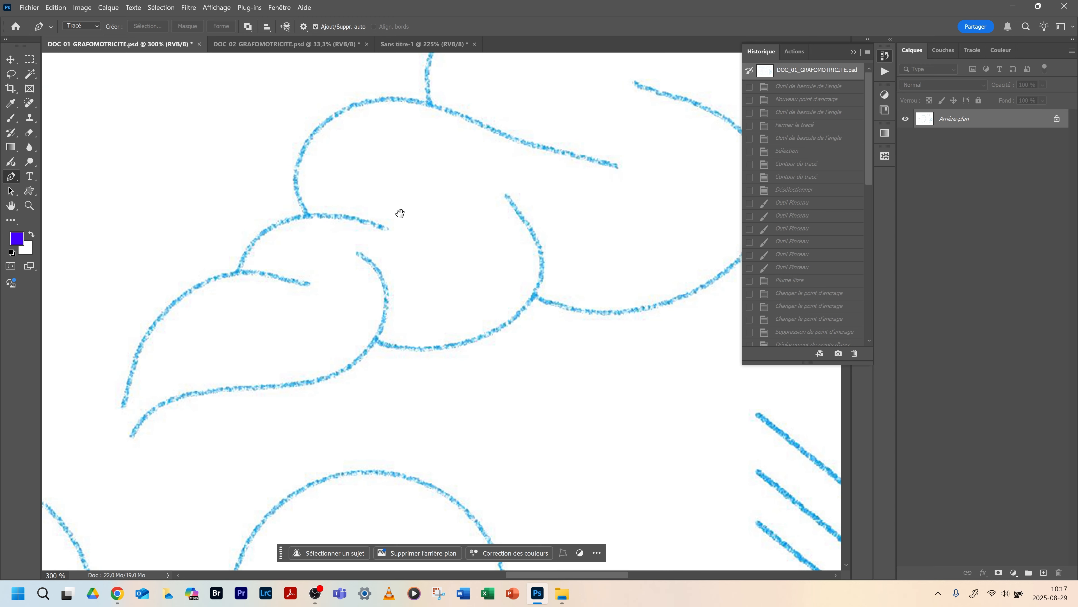
pyautogui.scroll(3, 399, 212)
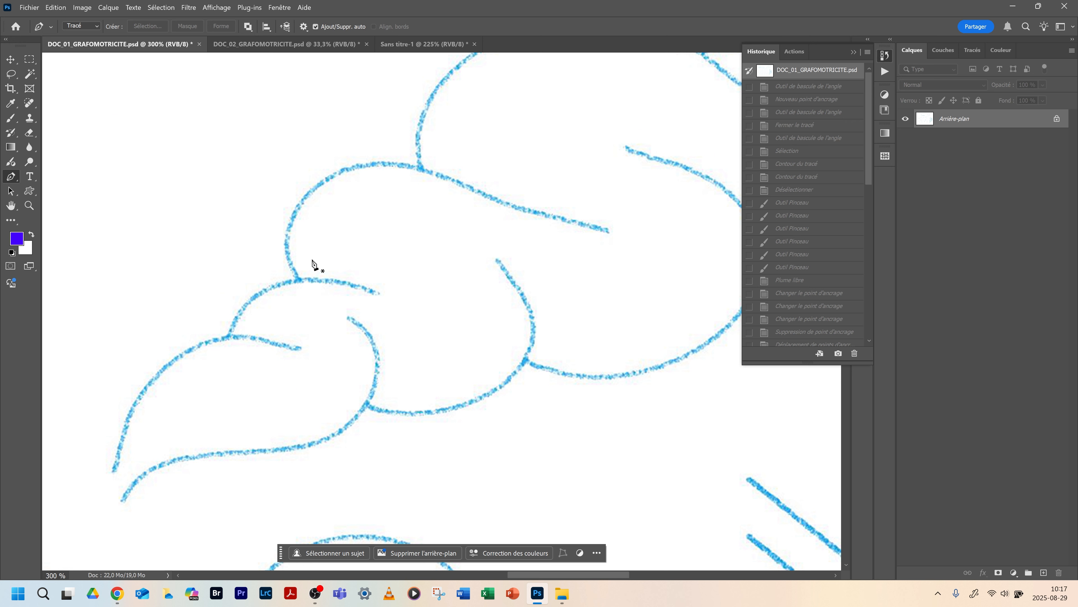
pyautogui.click(294, 276)
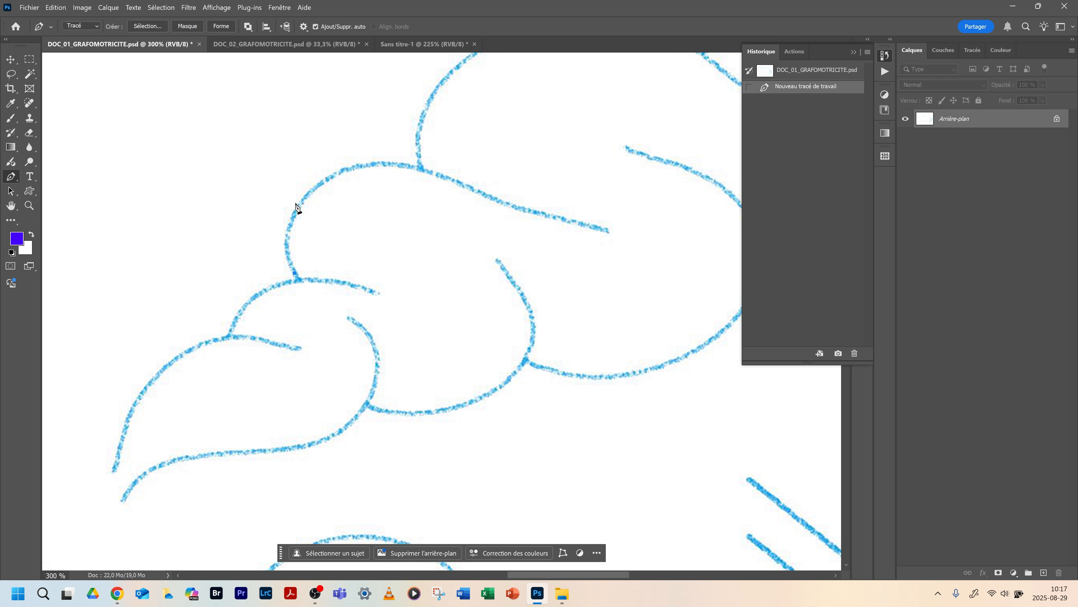
pyautogui.moveTo(299, 204); pyautogui.dragTo(325, 160)
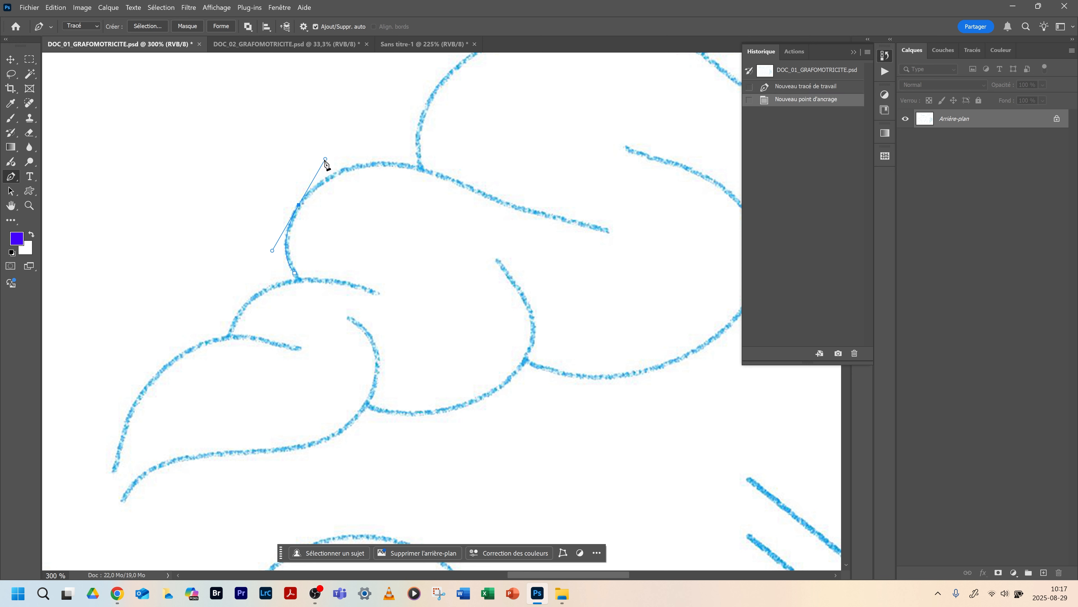
pyautogui.press('alt')
pyautogui.press('alt')
pyautogui.moveTo(325, 160)
pyautogui.mouseDown()
pyautogui.moveTo(328, 178)
pyautogui.moveTo(342, 174)
pyautogui.mouseUp()
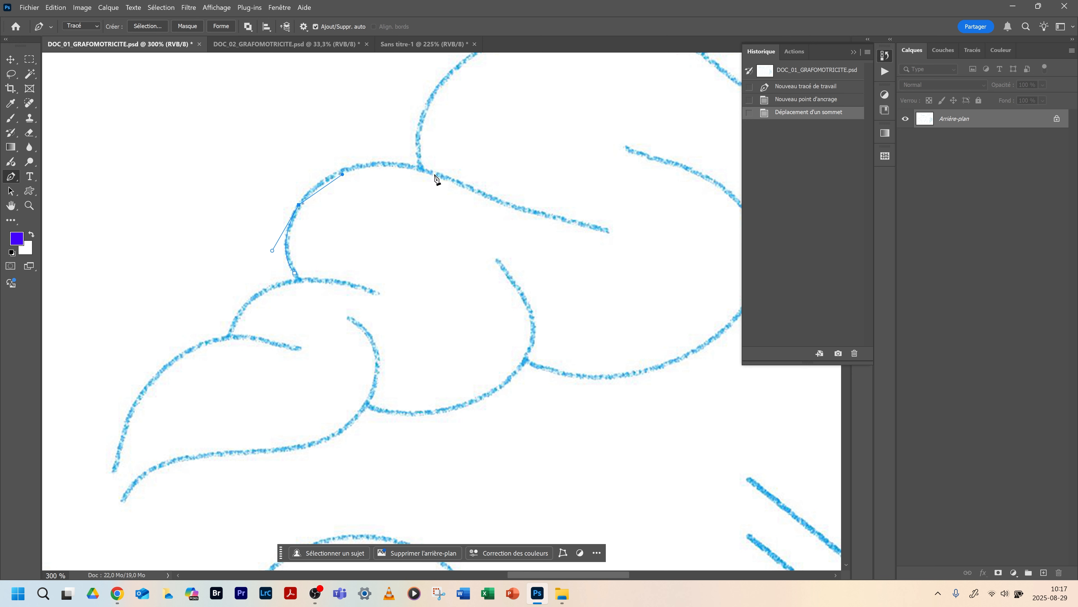
# Extend the path over the arch to the curve's free end, adjusting the direction handles to match the blue line
pyautogui.moveTo(434, 174); pyautogui.dragTo(505, 194)
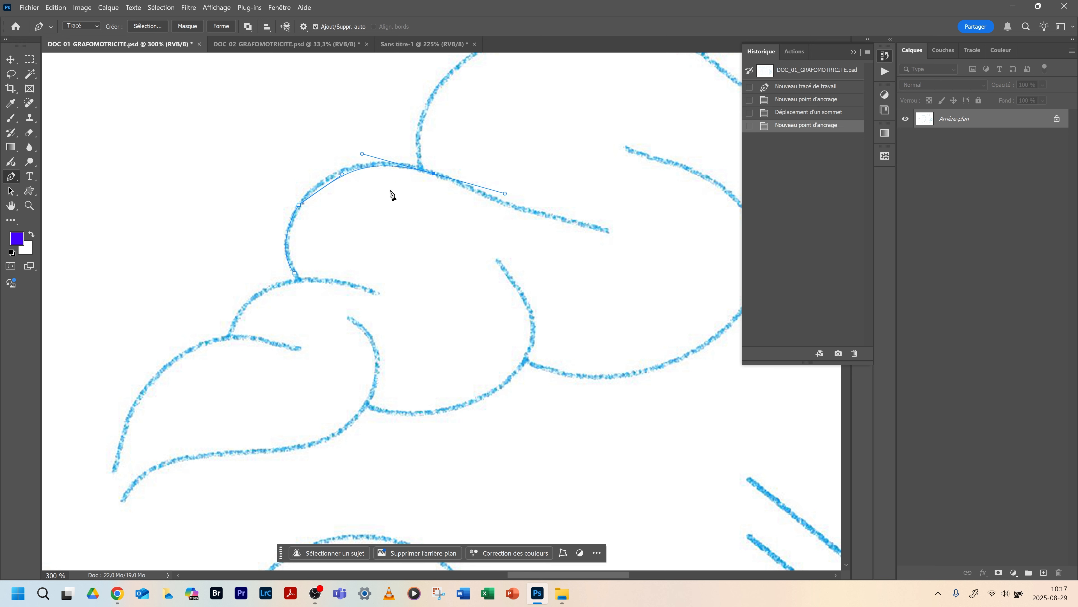
pyautogui.moveTo(342, 175); pyautogui.dragTo(327, 174)
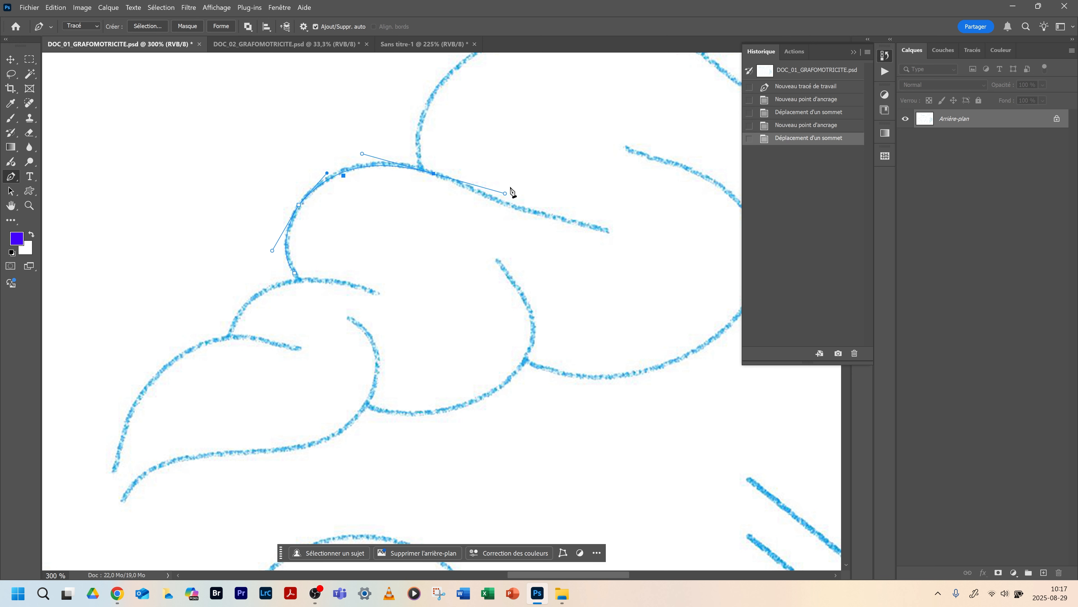
pyautogui.moveTo(502, 206); pyautogui.dragTo(501, 204)
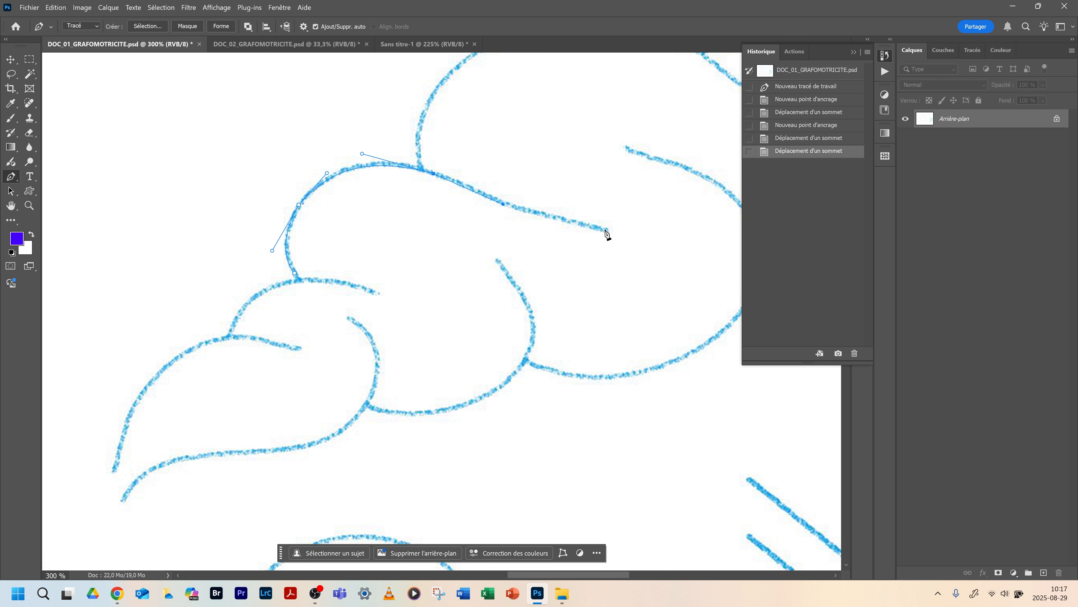
pyautogui.moveTo(605, 229); pyautogui.dragTo(627, 231)
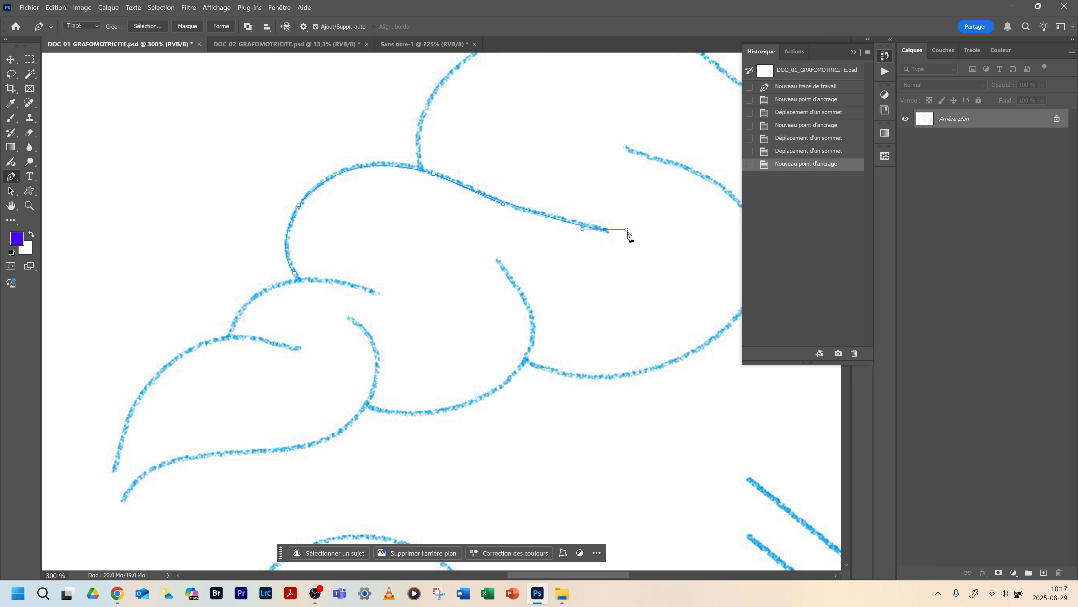
# Add a new layer and stroke the traced work path on it with the black 15 px textured brush
pyautogui.click(11, 118)
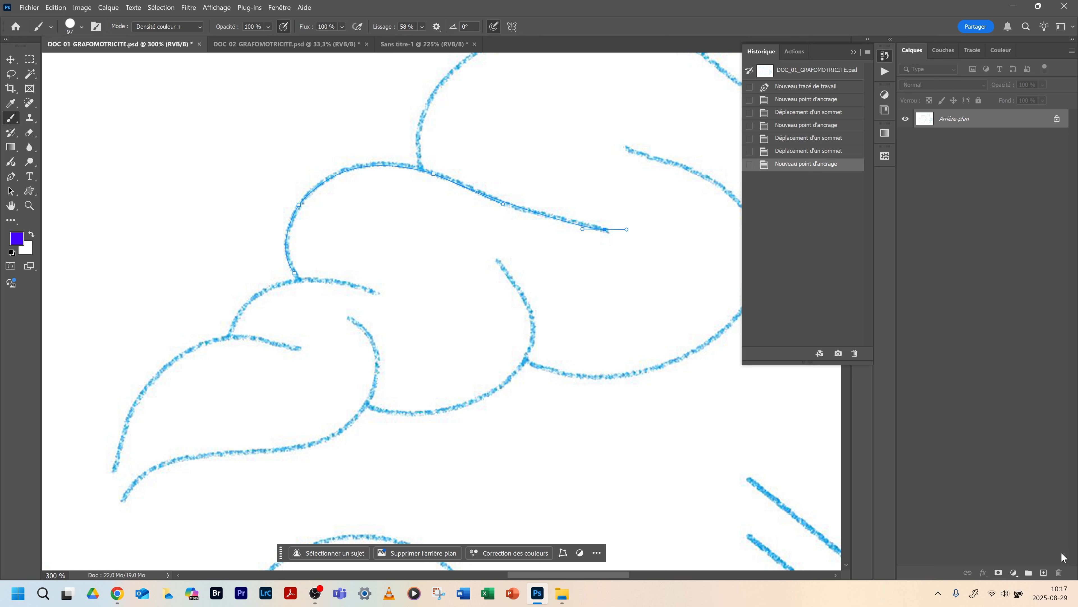
pyautogui.click(1044, 573)
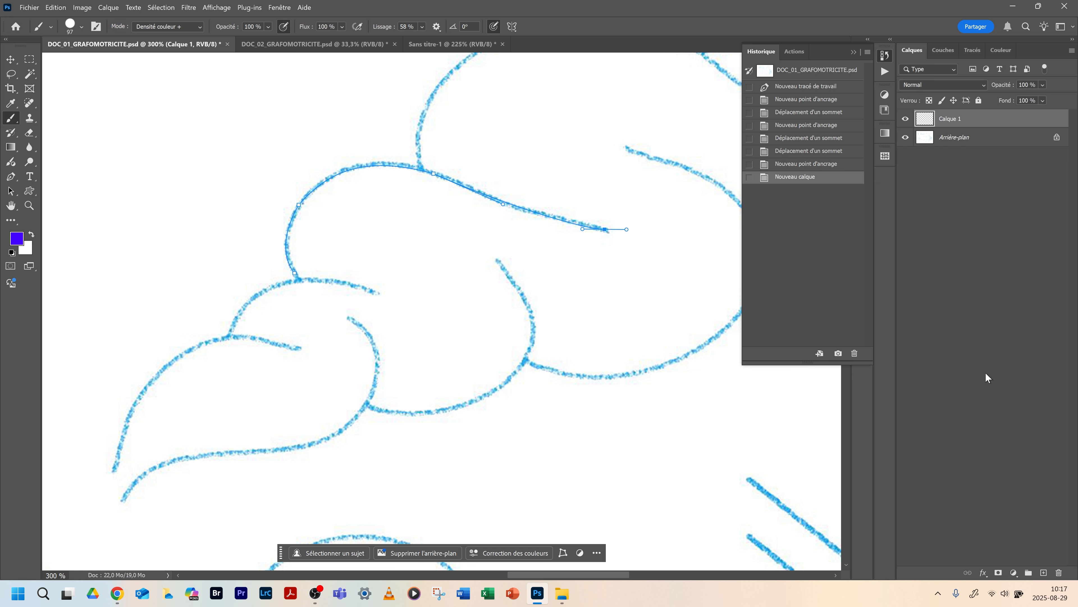
pyautogui.click(972, 50)
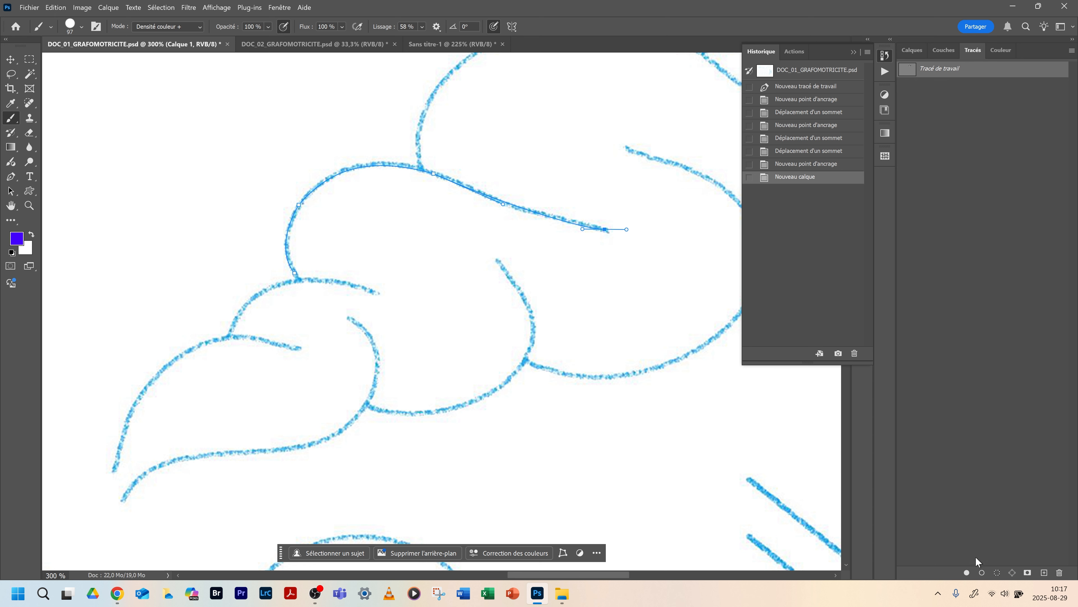
pyautogui.click(981, 573)
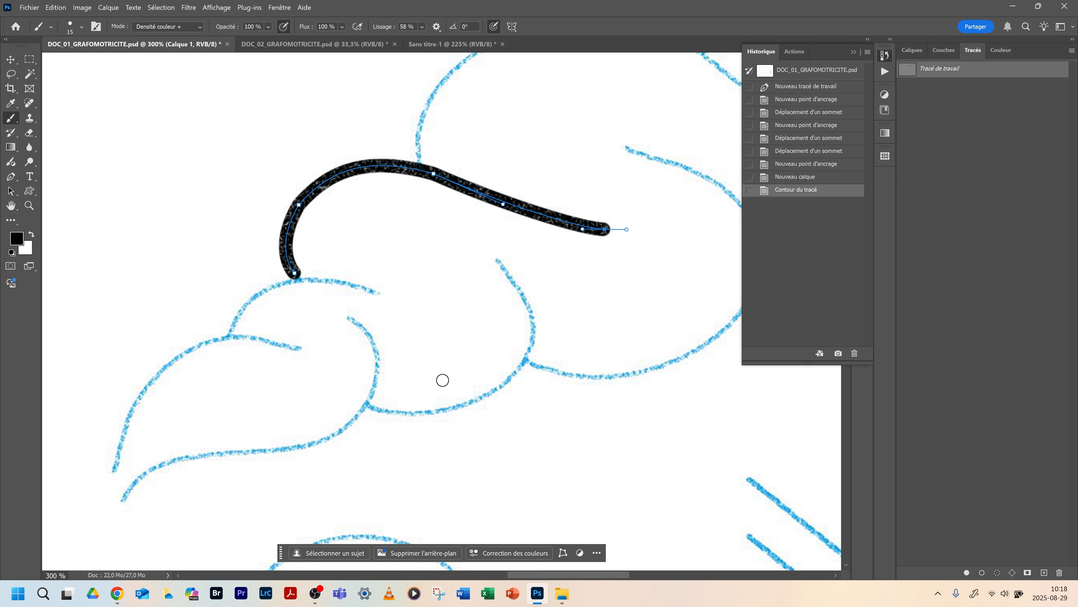
# Try to start a second curve at the lower junction with the Pen tool, then deselect the work path and create a separate path
pyautogui.press('p')
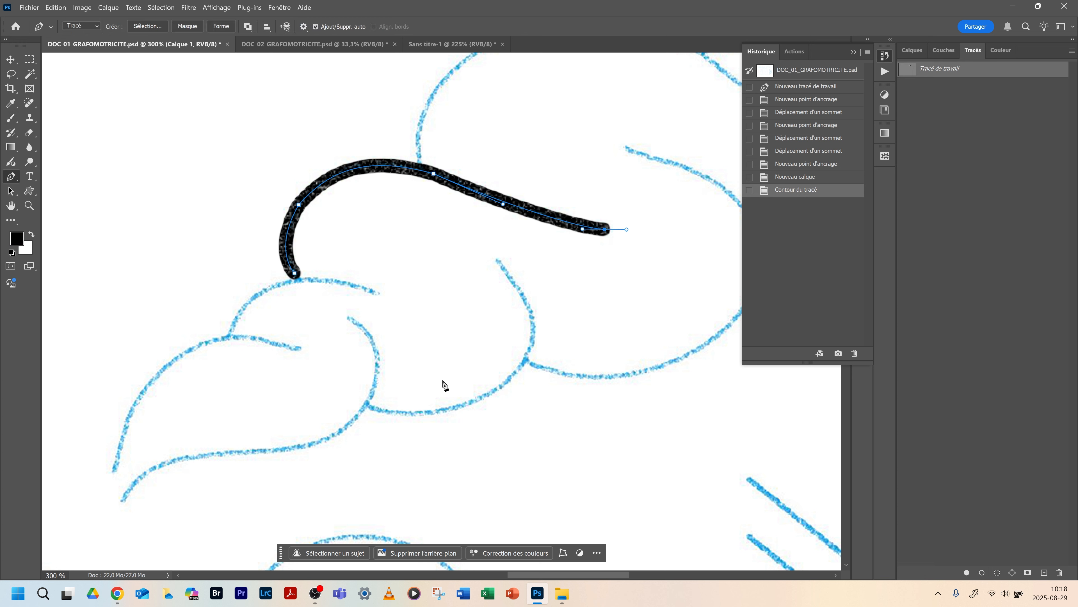
pyautogui.click(368, 406)
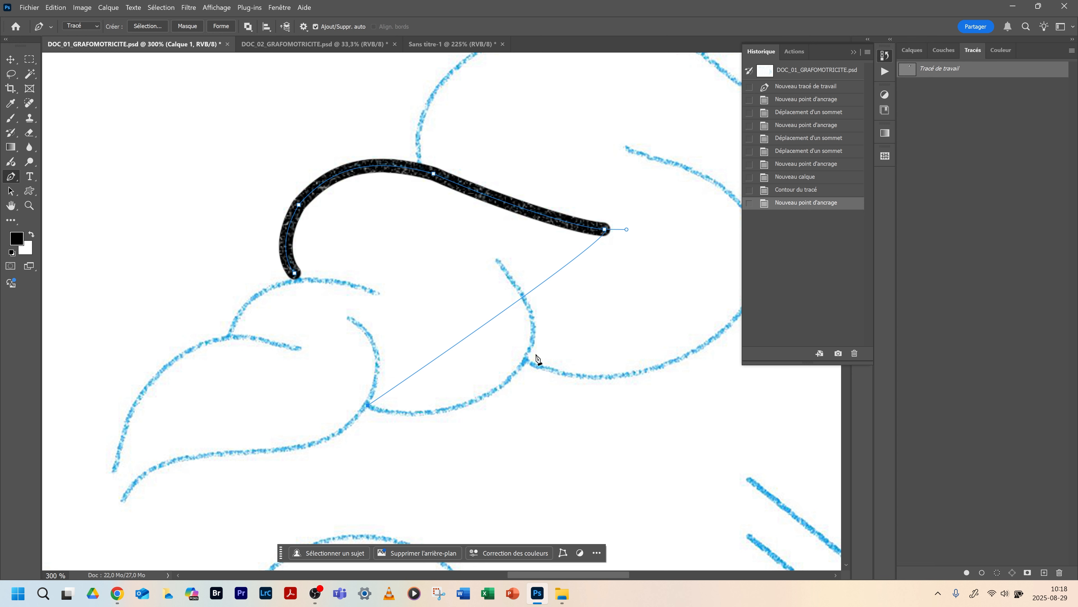
pyautogui.press('Escape')
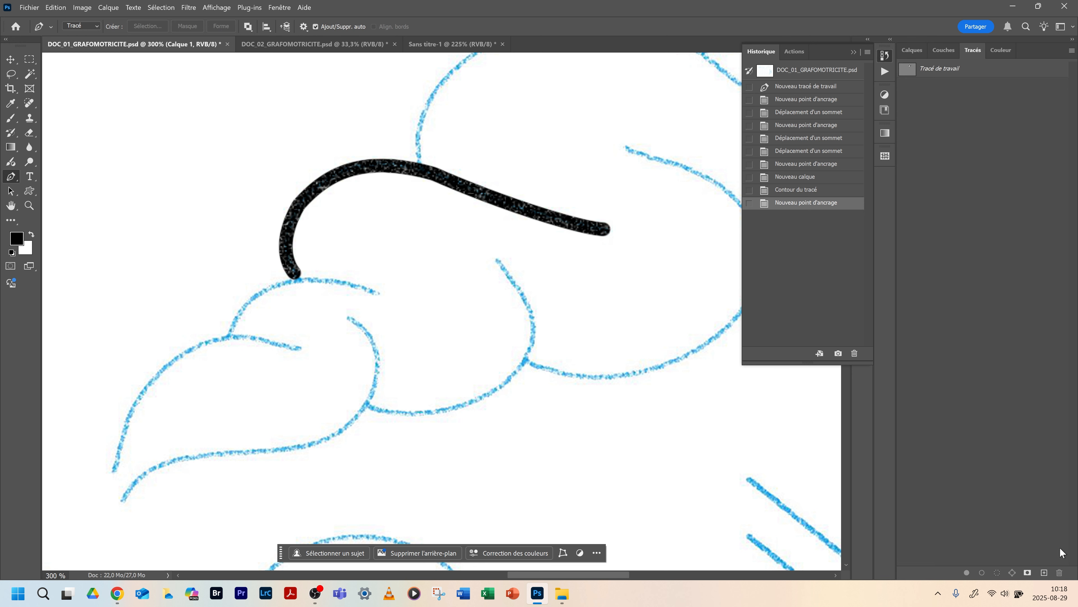
pyautogui.click(1045, 572)
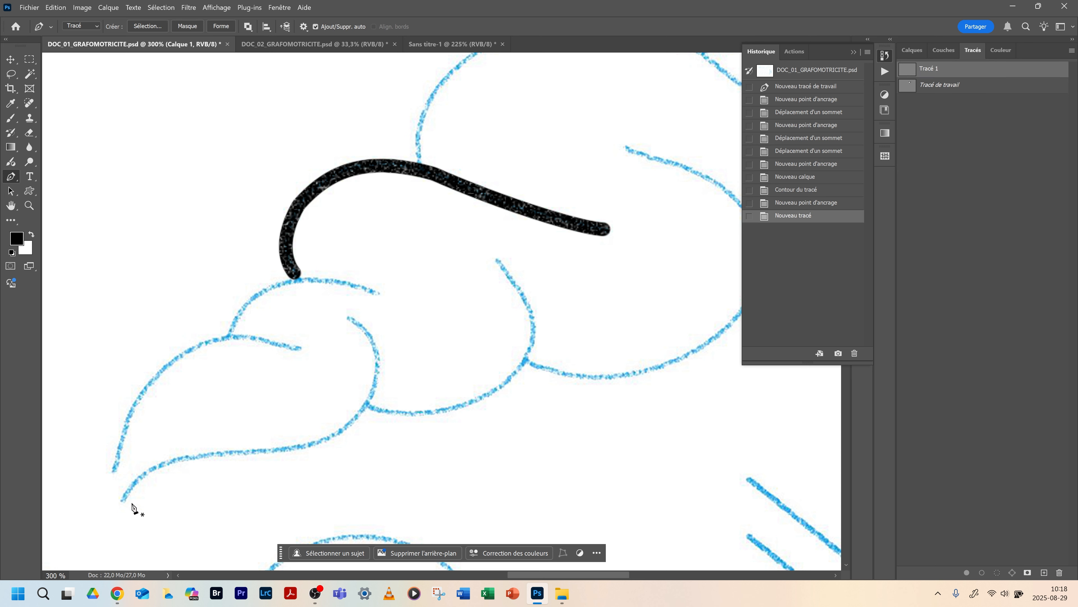
# Trace the lowest blue curve on the new path from its lower tip to its upper curled end, adjusting the handles to fit
pyautogui.click(123, 499)
pyautogui.moveTo(177, 460); pyautogui.dragTo(286, 448)
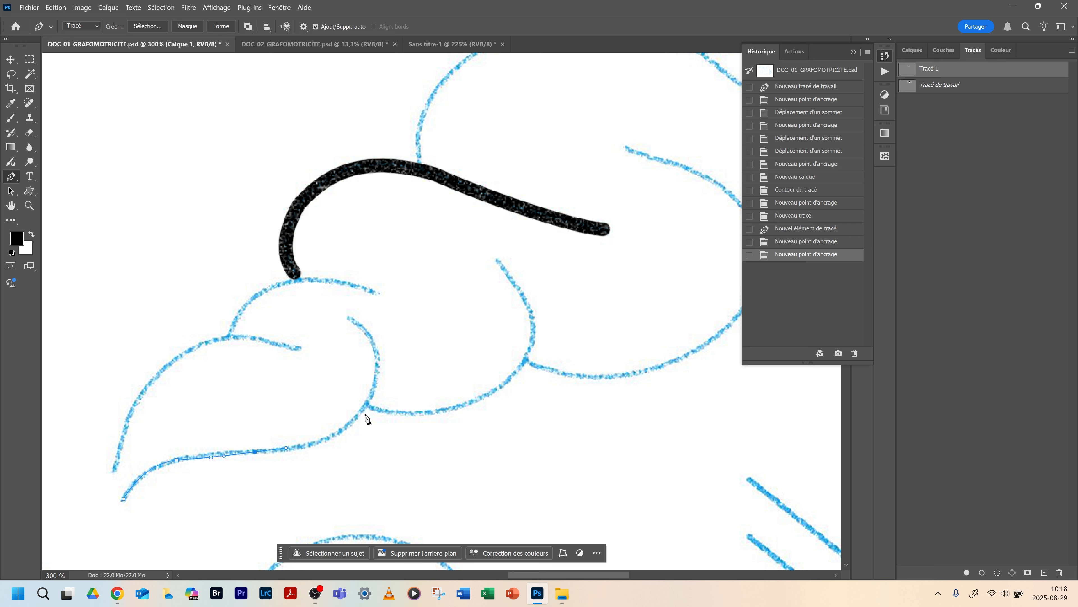
pyautogui.moveTo(357, 410); pyautogui.dragTo(372, 378)
pyautogui.moveTo(352, 318); pyautogui.dragTo(325, 311)
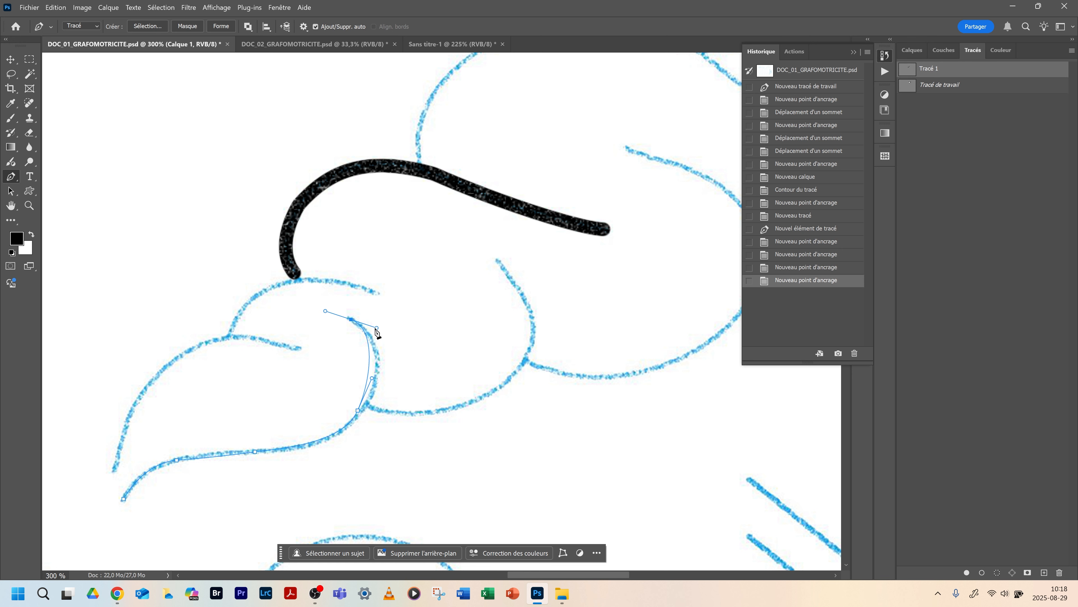
pyautogui.moveTo(377, 329); pyautogui.dragTo(391, 345)
pyautogui.keyDown('ctrl'); pyautogui.click(371, 380); pyautogui.keyUp('ctrl')
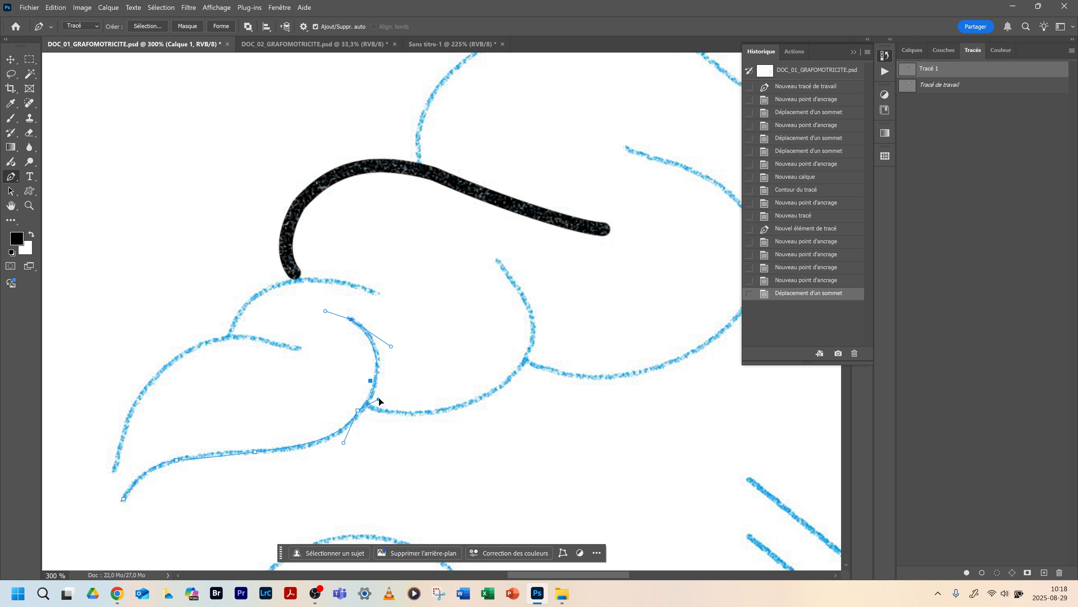
pyautogui.moveTo(379, 397); pyautogui.dragTo(377, 397)
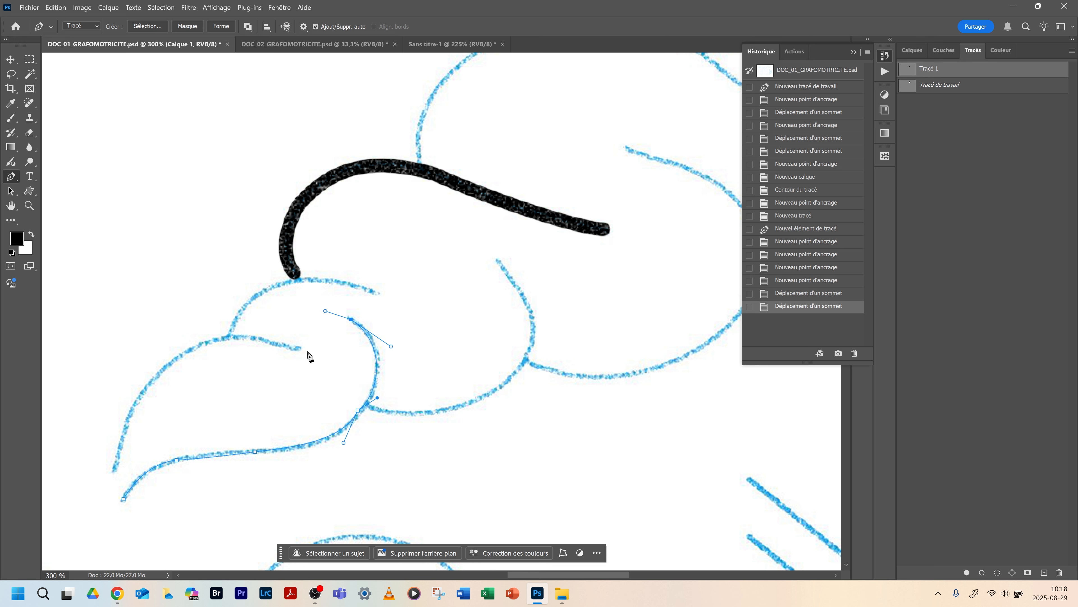
# Stroke the curve traced on Tracé 1 with the current 15 px brush
pyautogui.press('b')
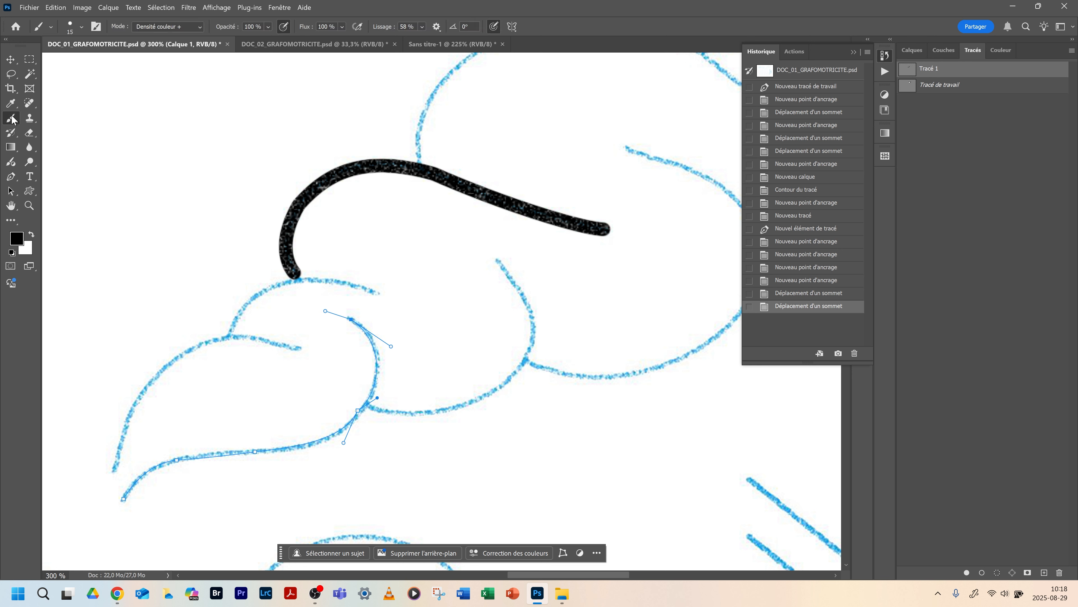
pyautogui.click(982, 572)
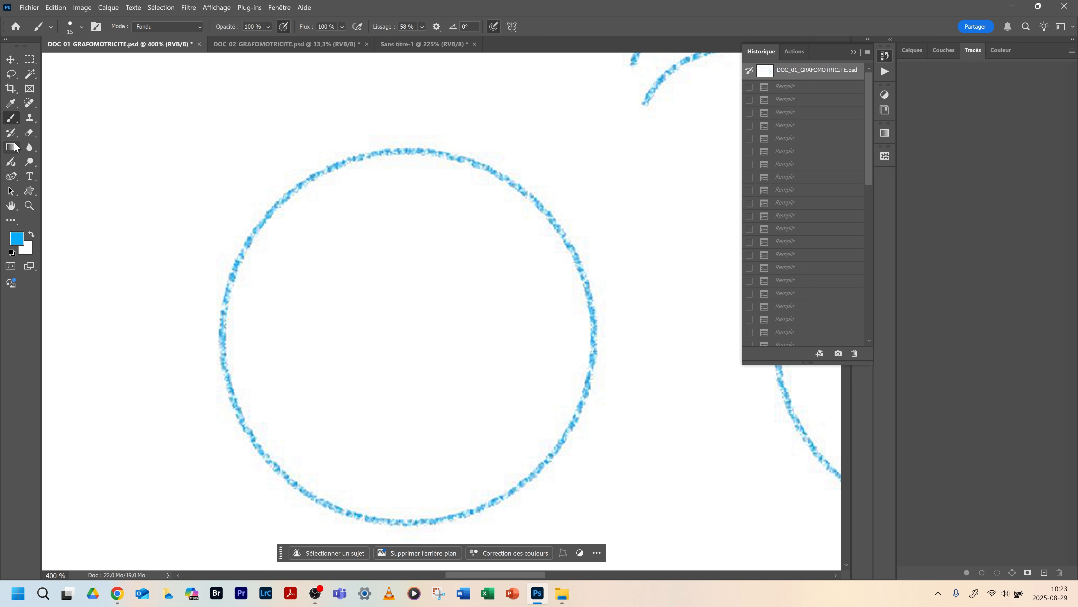
# Start a Curvature Pen path on the blue circle, placing points at its top, upper right and lower right
pyautogui.click(12, 177)
pyautogui.click(15, 180)
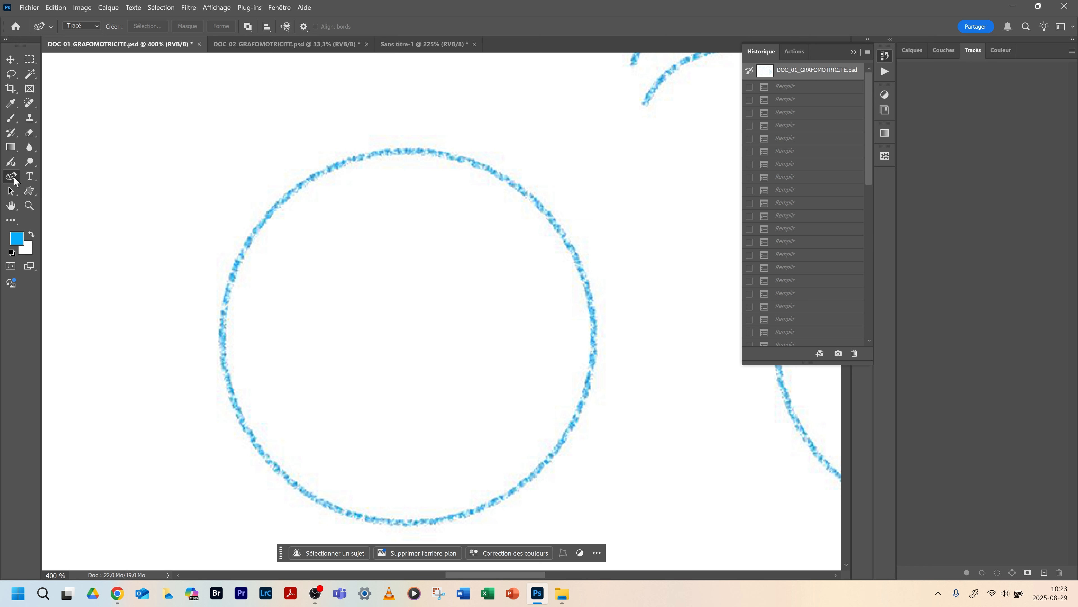
pyautogui.click(107, 197)
pyautogui.click(409, 152)
pyautogui.click(570, 245)
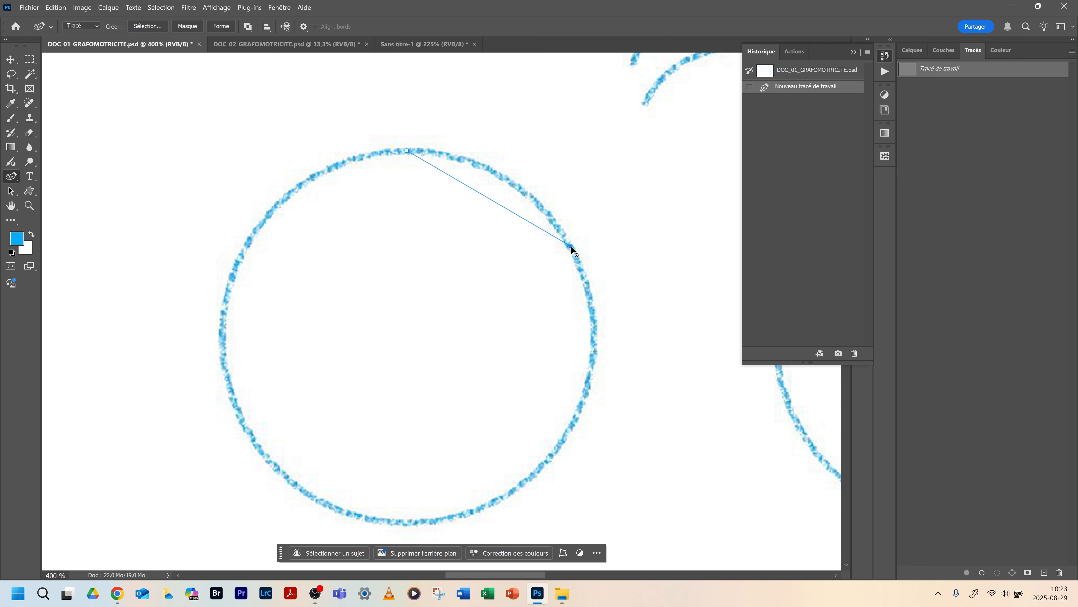
pyautogui.click(581, 409)
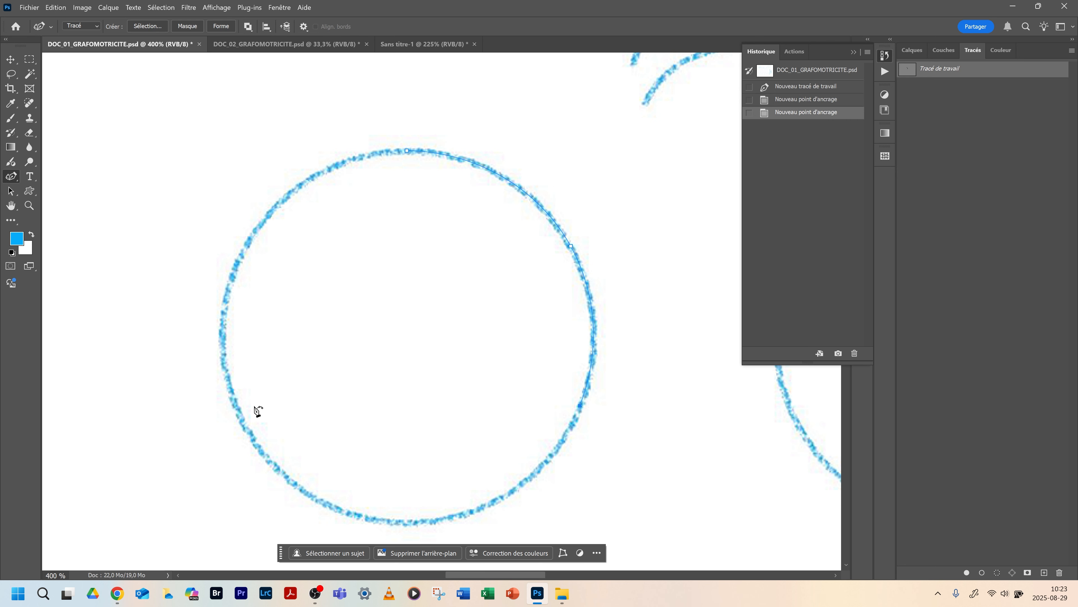
# Continue the path around the circle's bottom and left side, removing the misplaced point, and close it at the top
pyautogui.click(224, 351)
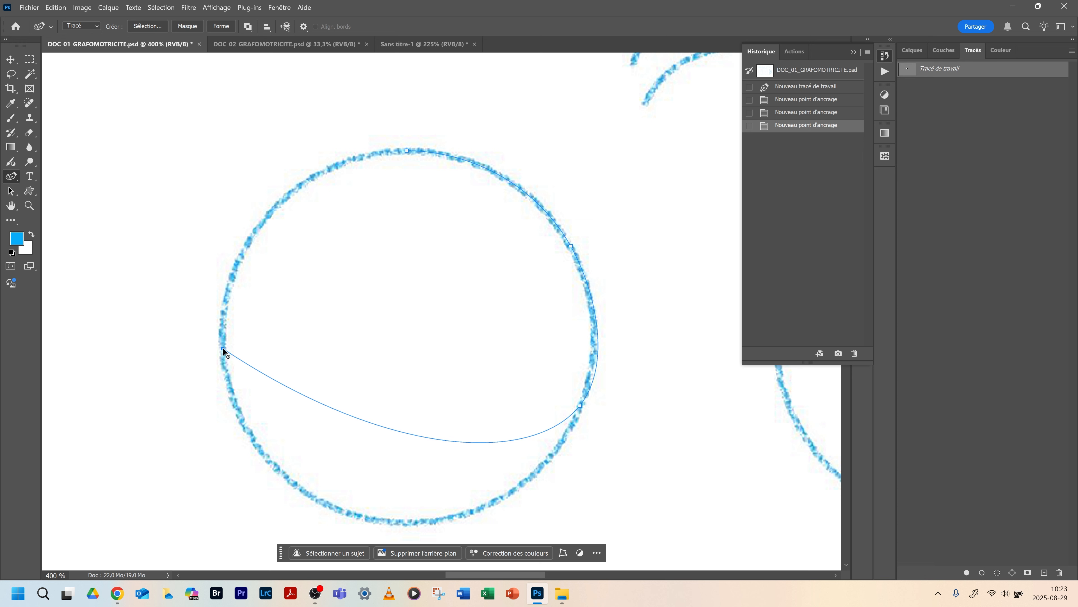
pyautogui.hotkey('ctrl', 'z')
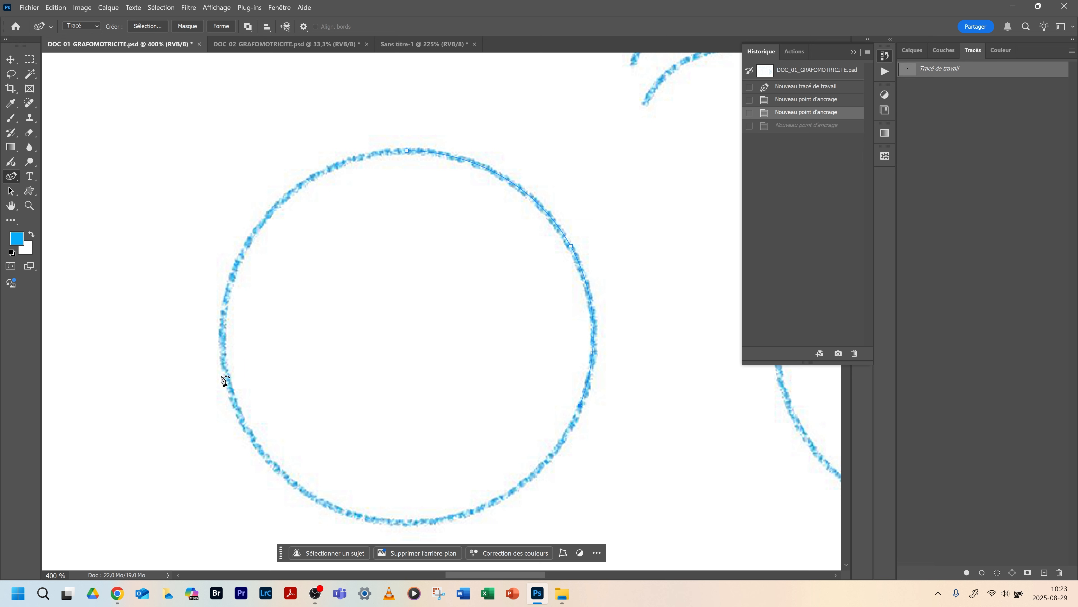
pyautogui.click(406, 523)
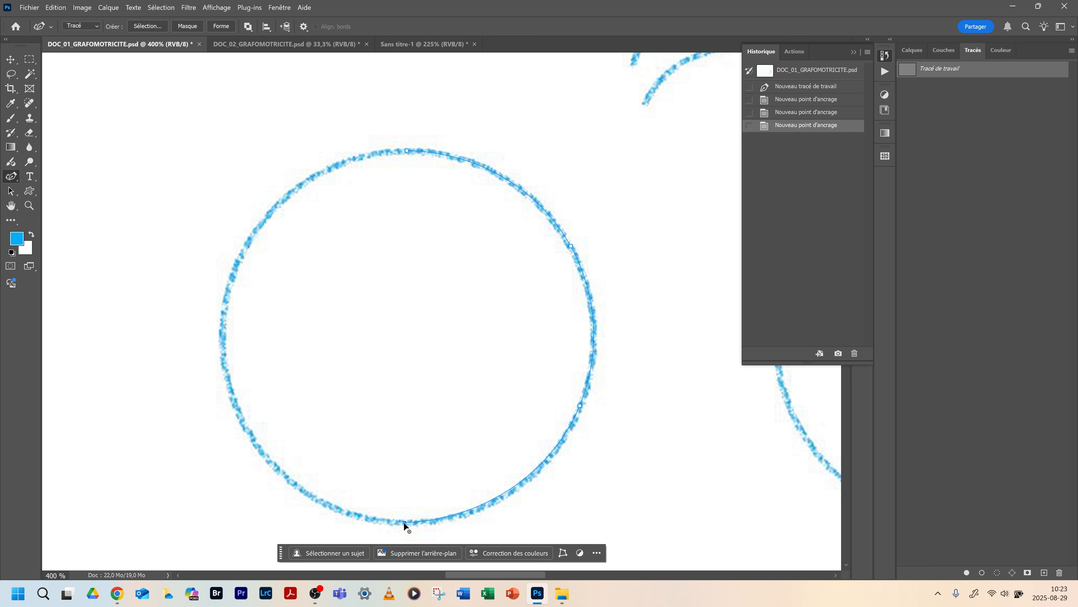
pyautogui.click(243, 423)
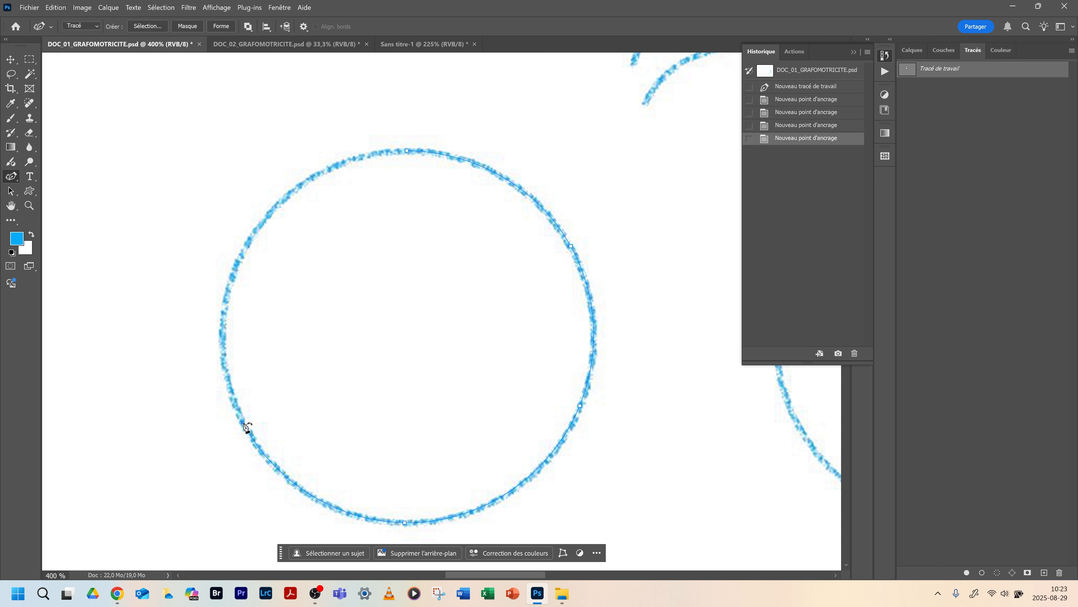
pyautogui.click(292, 189)
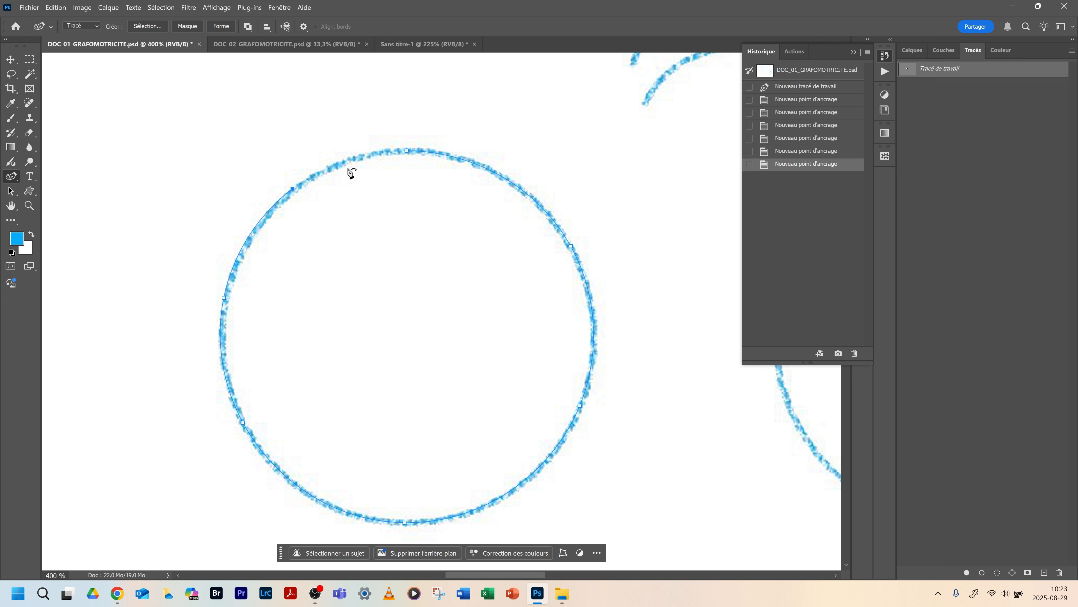
pyautogui.click(406, 151)
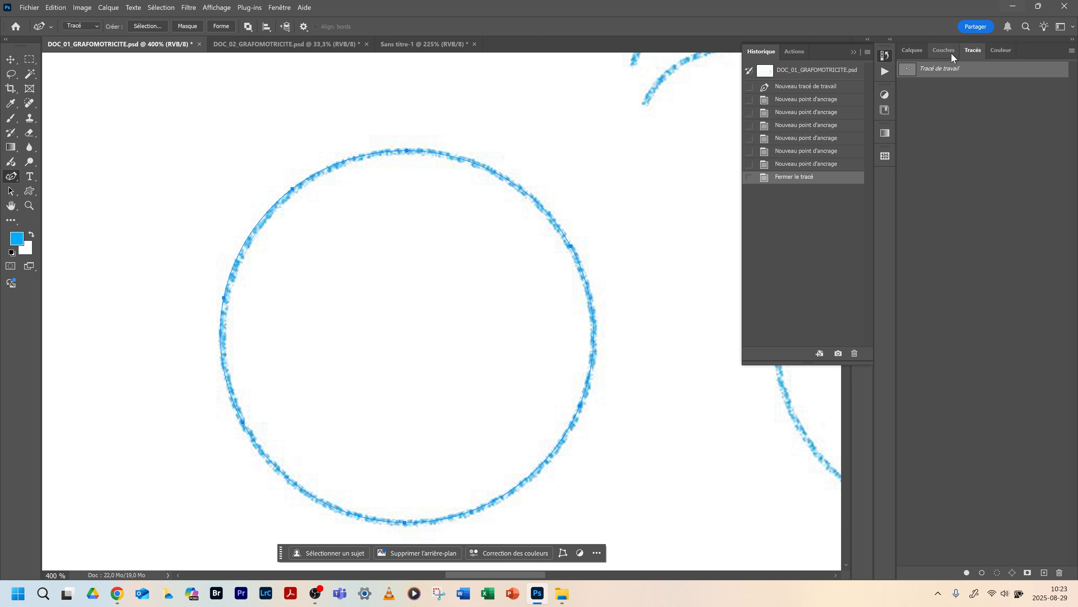
# Add a new layer above Arrière-plan and hide the Arrière-plan layer
pyautogui.click(909, 52)
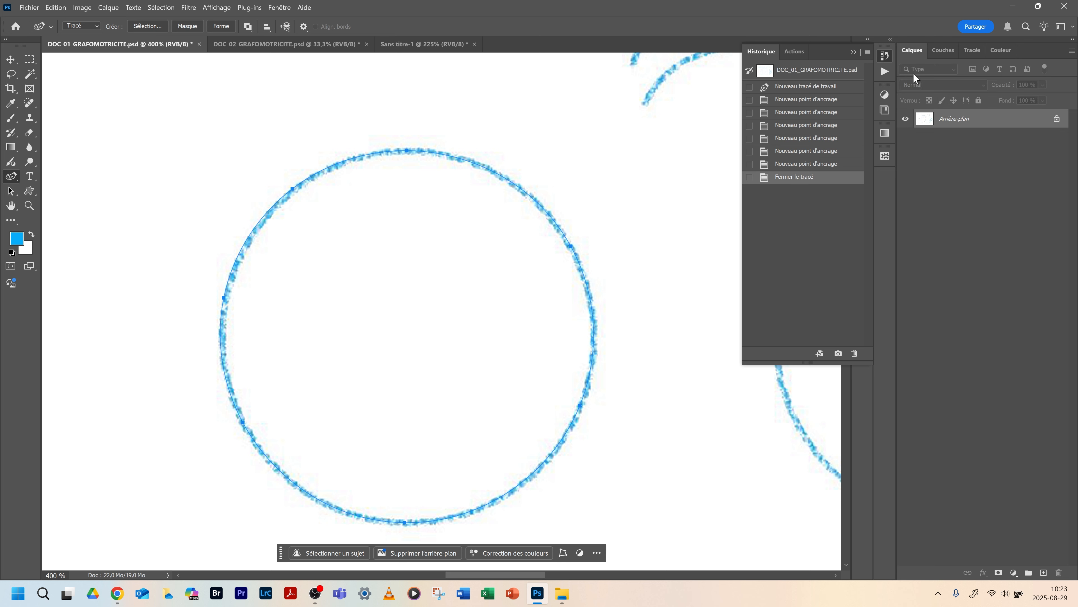
pyautogui.click(1043, 572)
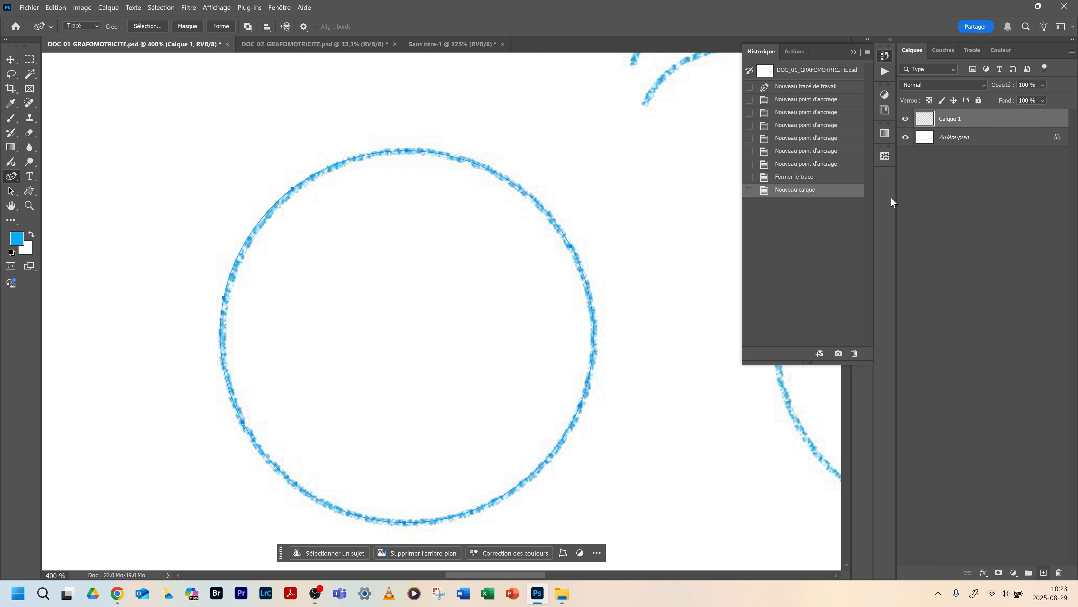
pyautogui.click(905, 137)
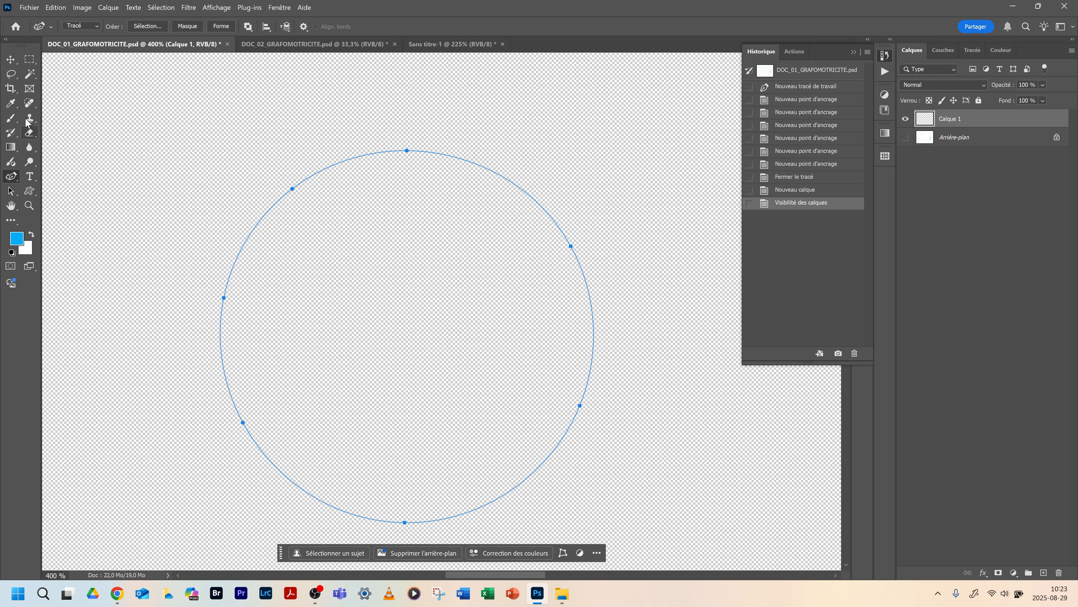
# Fill the closed circle path with the blue foreground colour on Calque 1
pyautogui.click(11, 118)
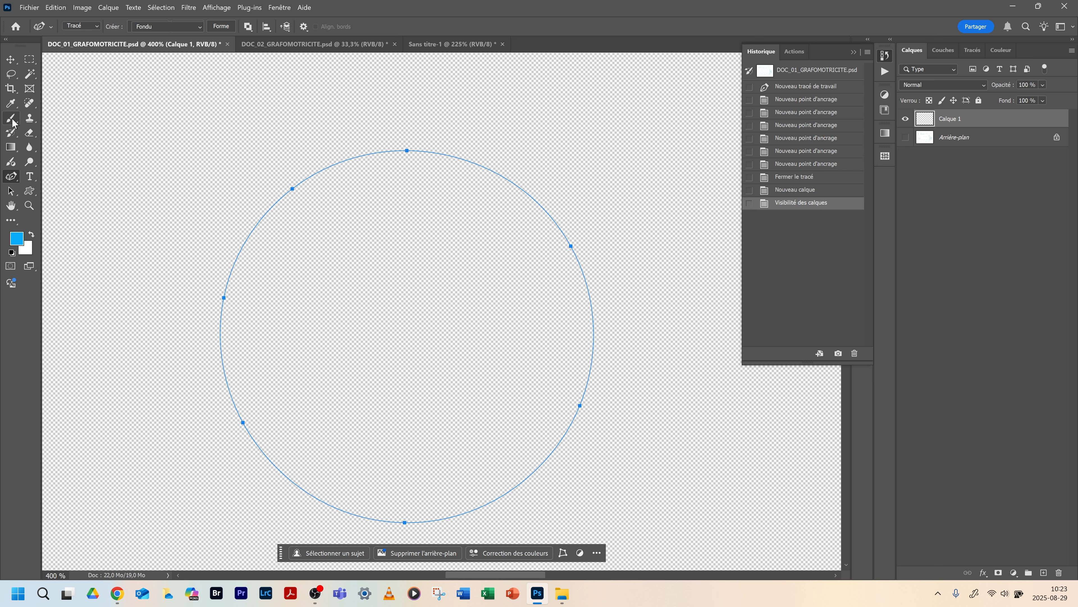
pyautogui.click(973, 50)
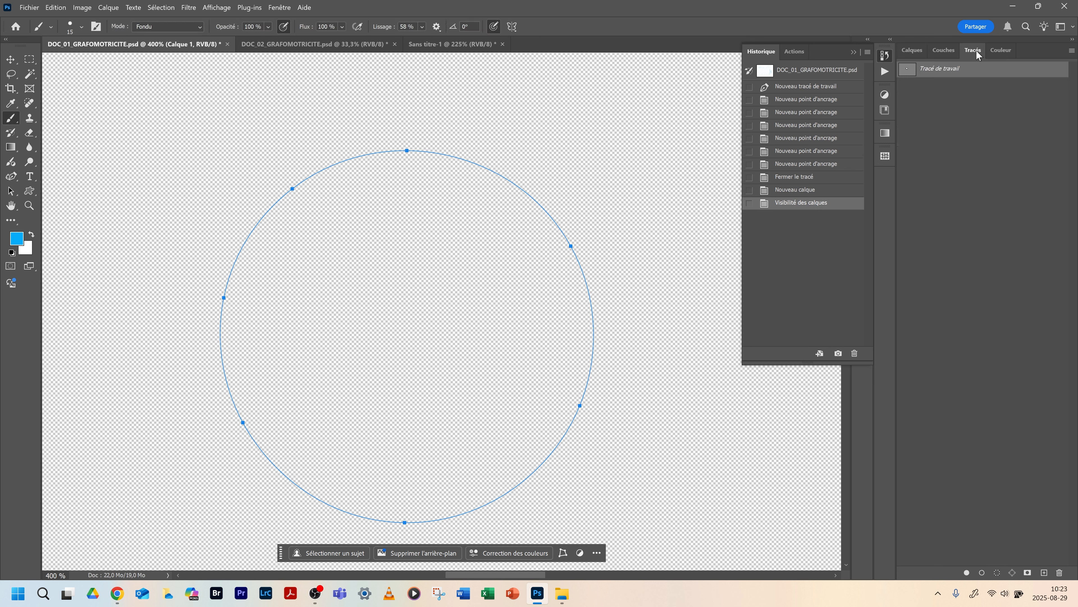
pyautogui.click(966, 573)
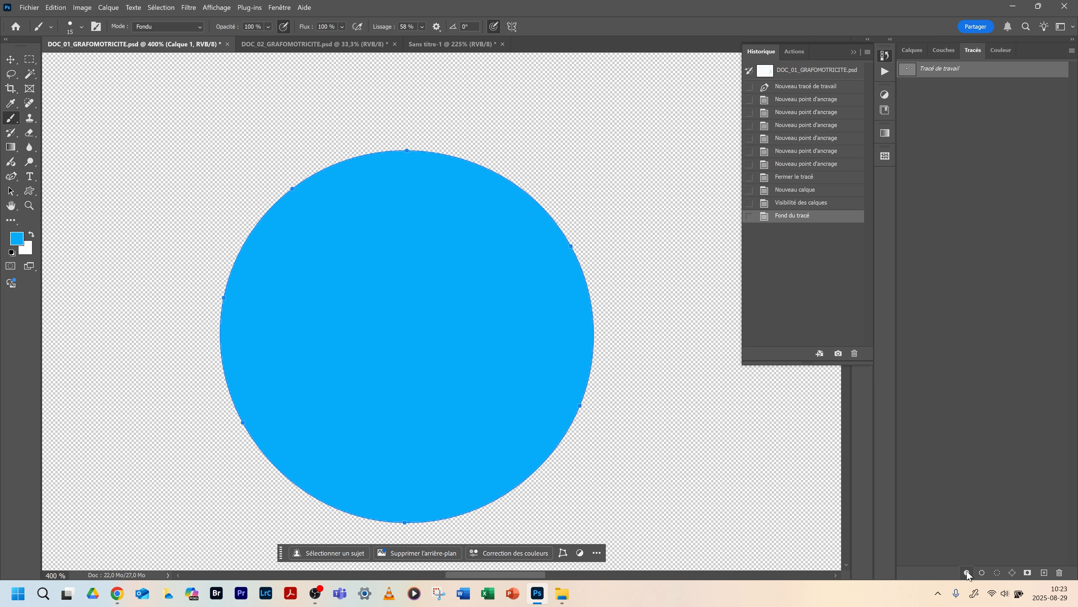
pyautogui.click(916, 50)
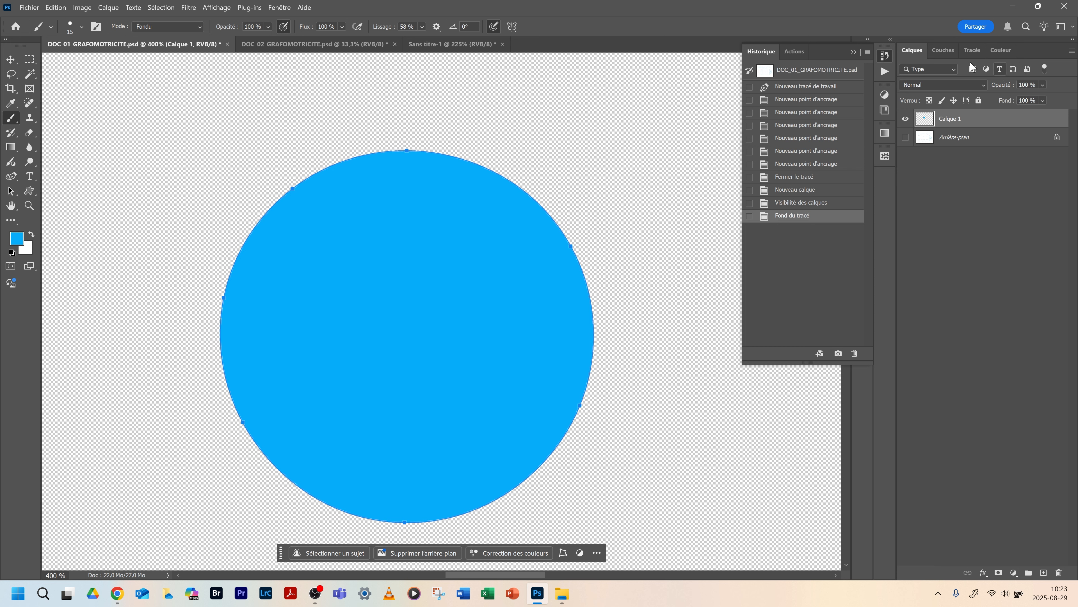
# Deselect the circle's work path so only the filled shape is displayed
pyautogui.click(15, 179)
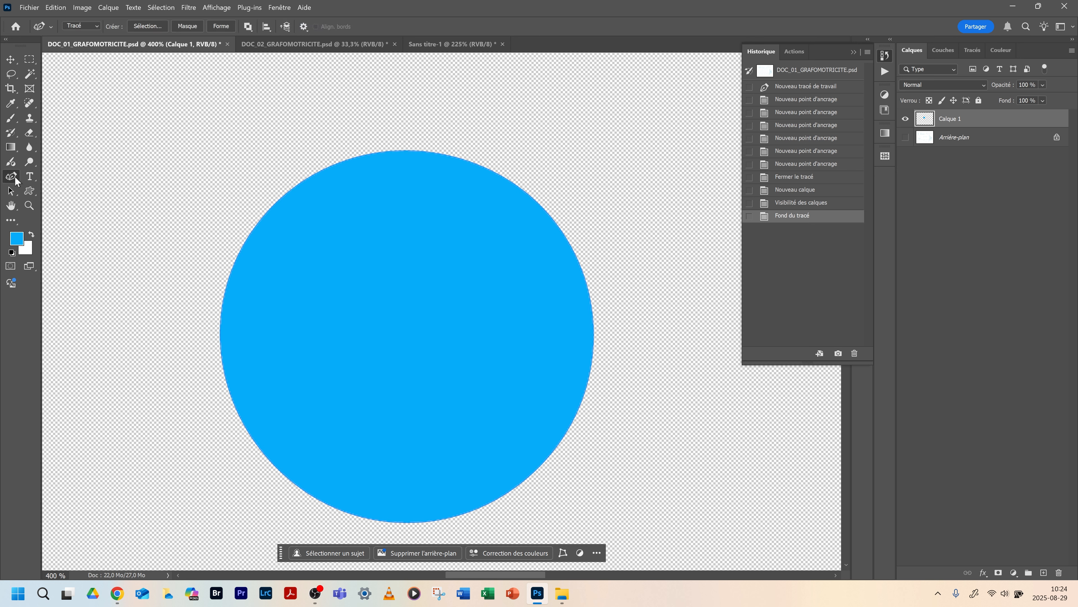
pyautogui.press('Escape')
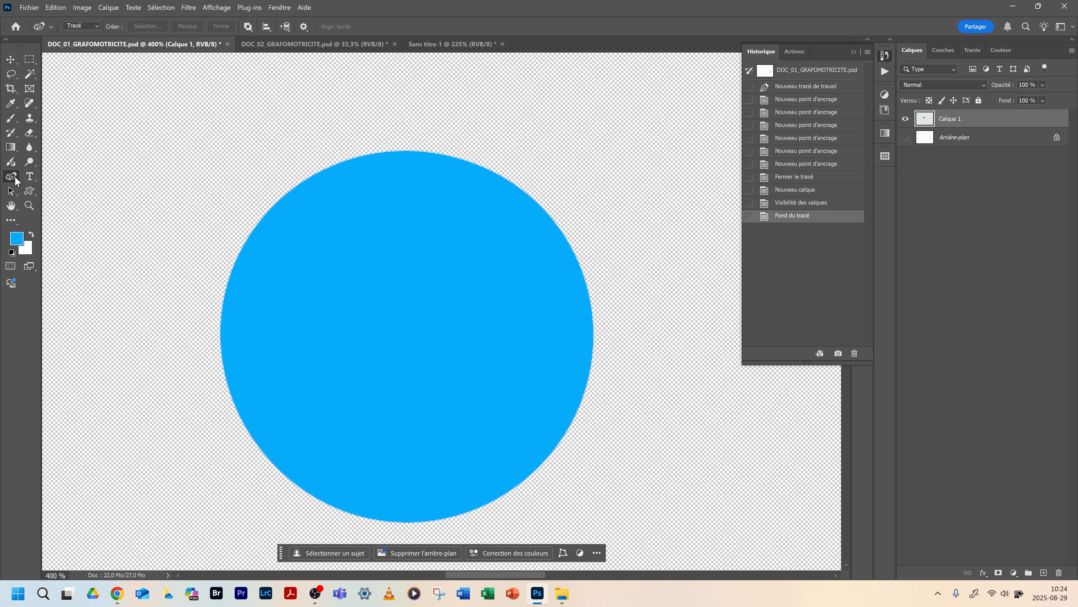
pyautogui.click(969, 47)
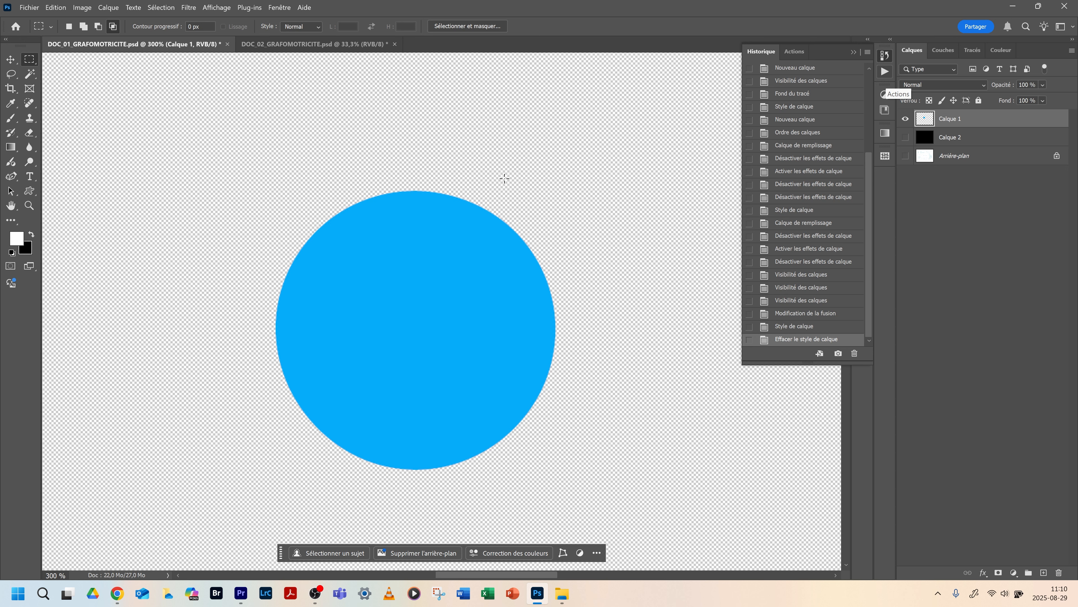
# Open the layer style settings of Calque 1, keeping the blue circle in view beside the dialog
pyautogui.scroll(-2, 477, 183)
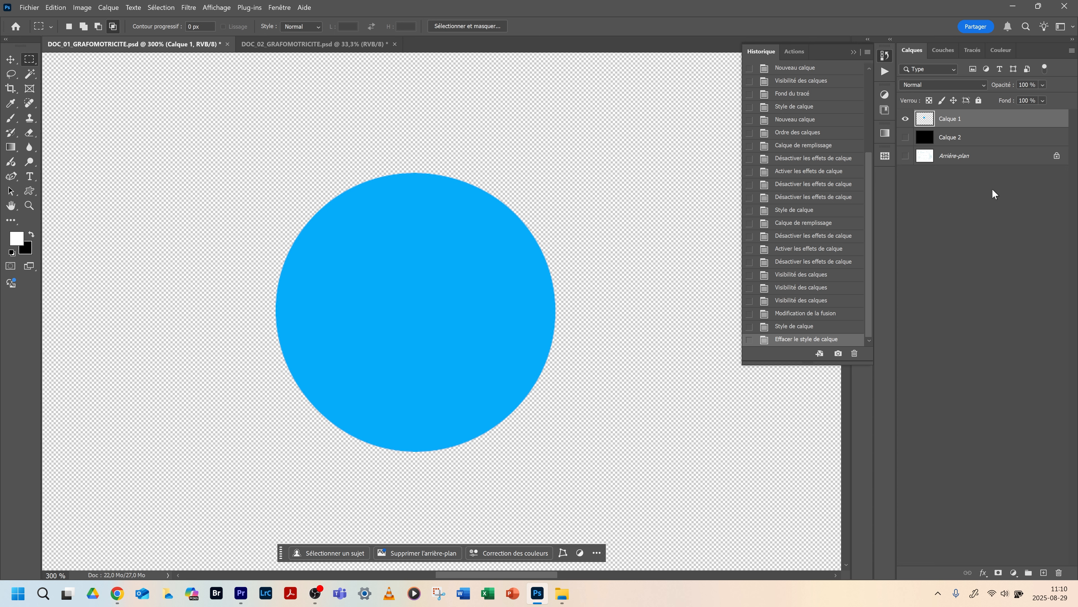
pyautogui.doubleClick(1010, 120)
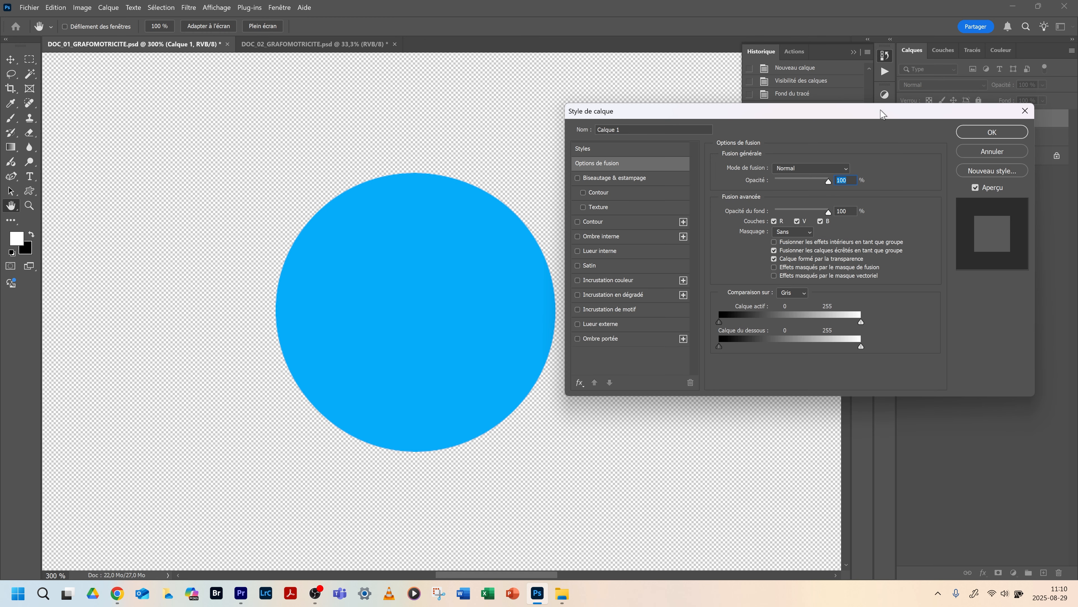
pyautogui.moveTo(881, 111); pyautogui.dragTo(895, 62)
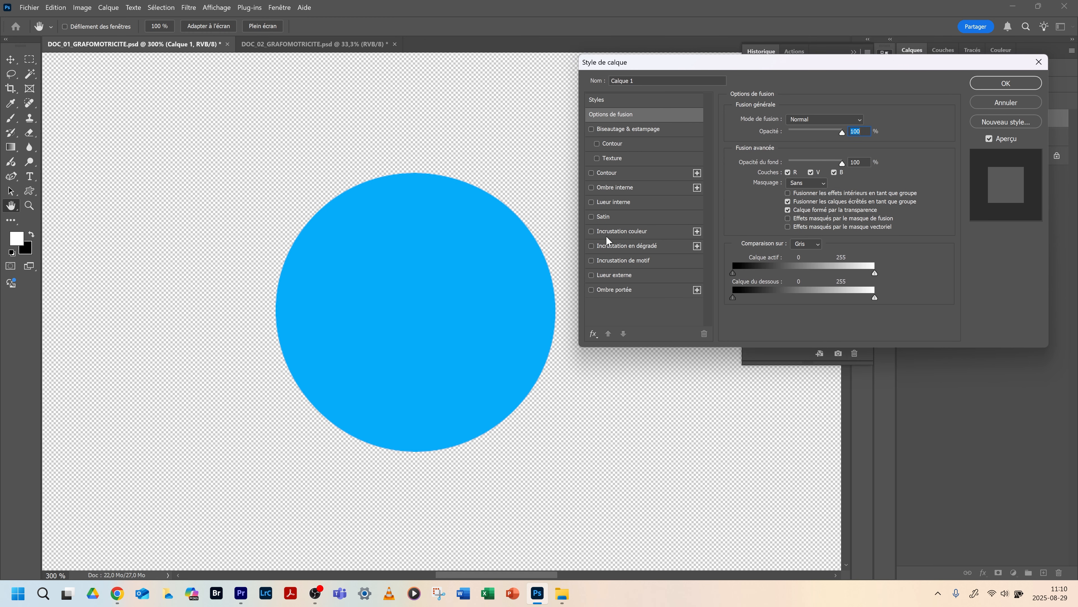
# Try a Biseau externe bevel on the circle with a depth of 334 % and a size of 7 px
pyautogui.click(619, 129)
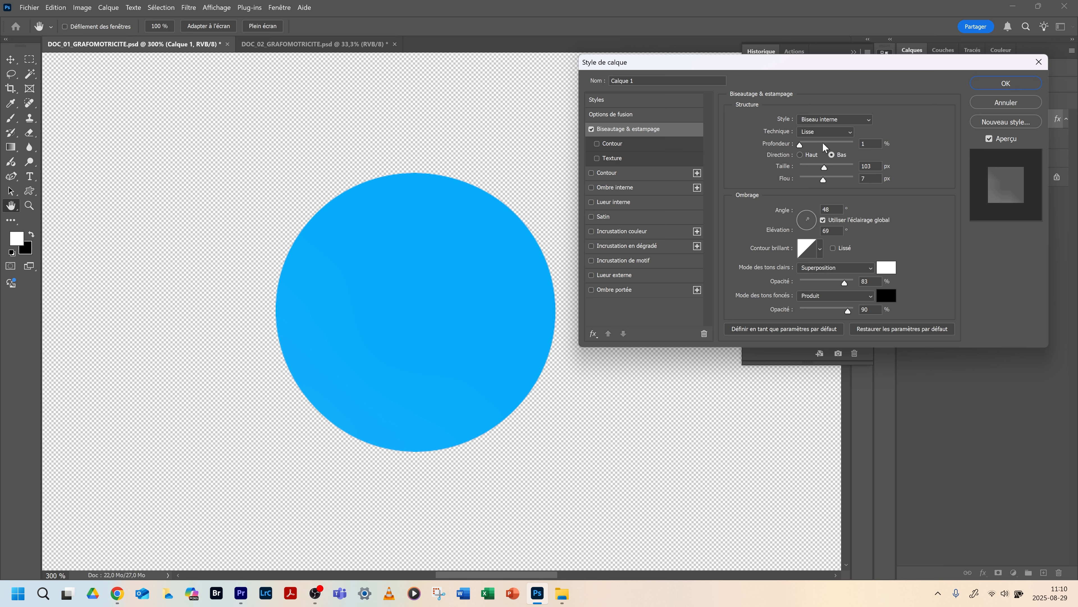
pyautogui.moveTo(822, 143); pyautogui.dragTo(801, 143)
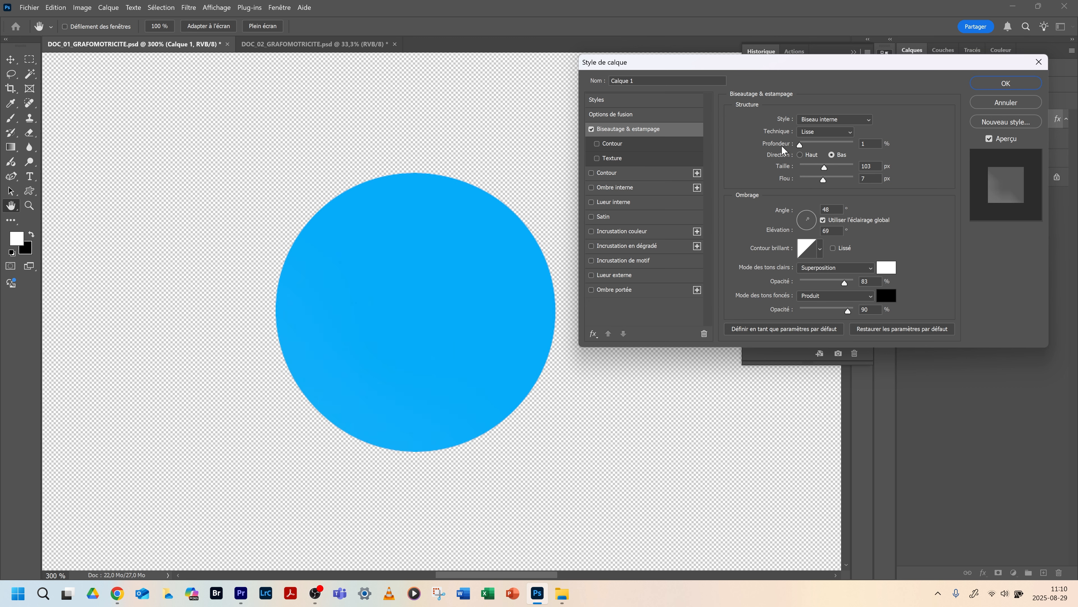
pyautogui.click(827, 120)
pyautogui.click(836, 129)
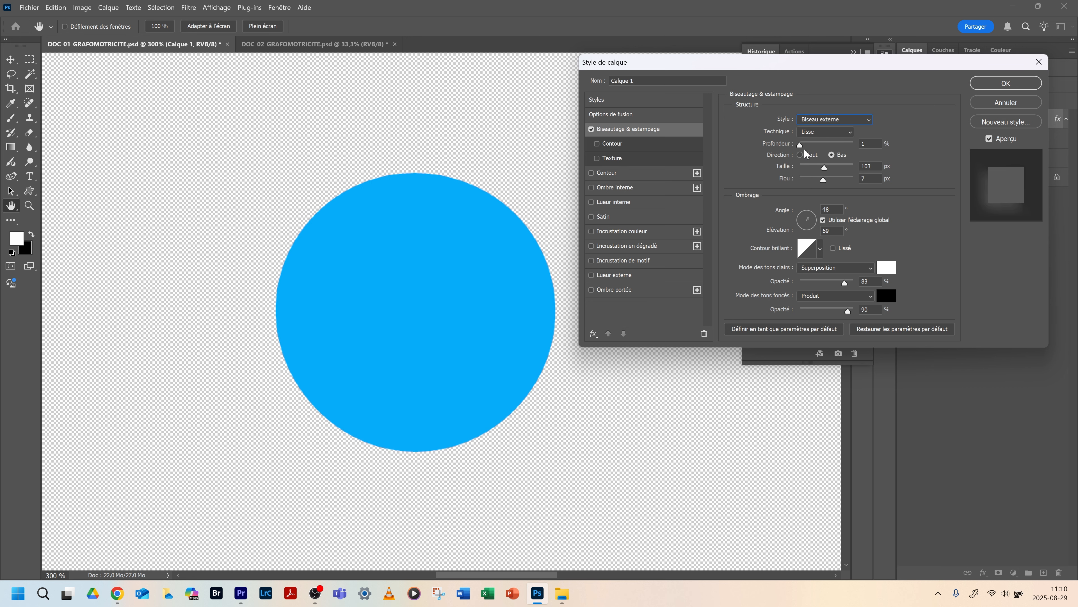
pyautogui.moveTo(799, 144); pyautogui.dragTo(804, 174)
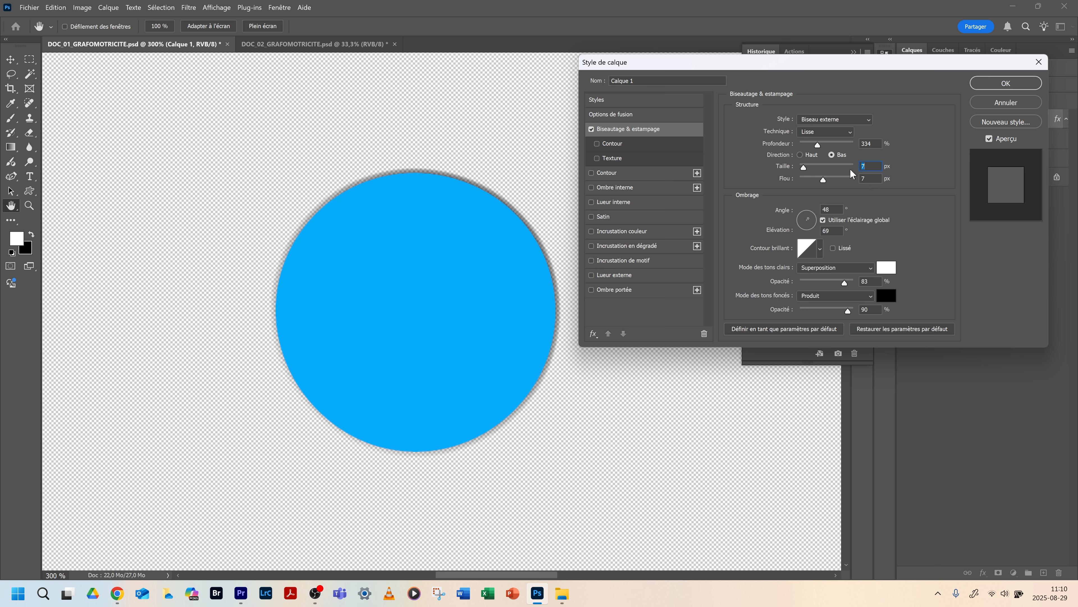
# Try both bevel directions, a size of 98 px, an angle of 5° and an elevation of 42°, and reset the style
pyautogui.click(800, 154)
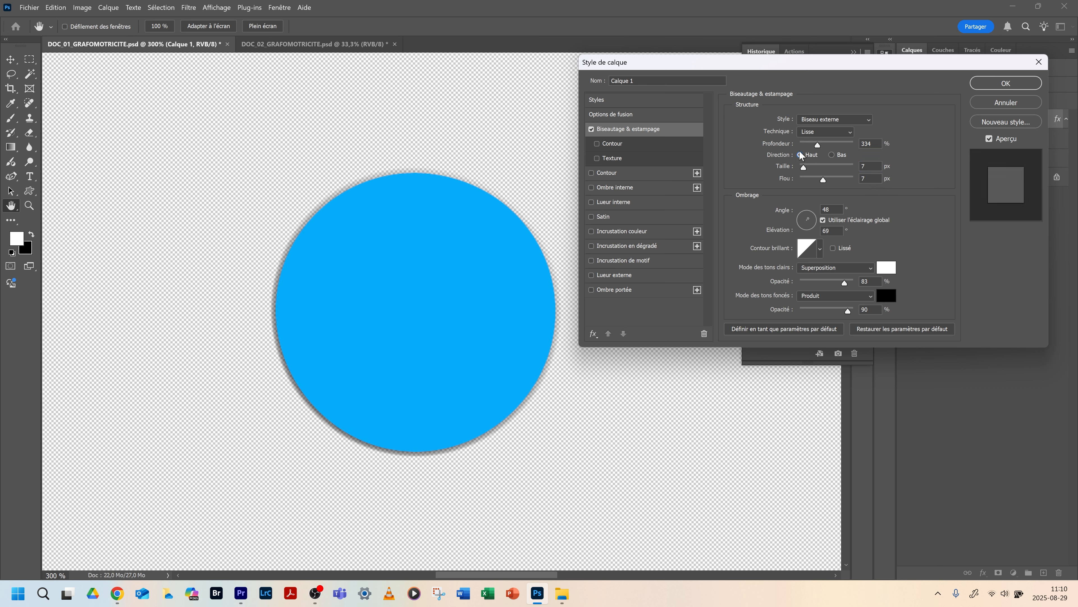
pyautogui.click(832, 155)
pyautogui.moveTo(809, 165); pyautogui.dragTo(823, 164)
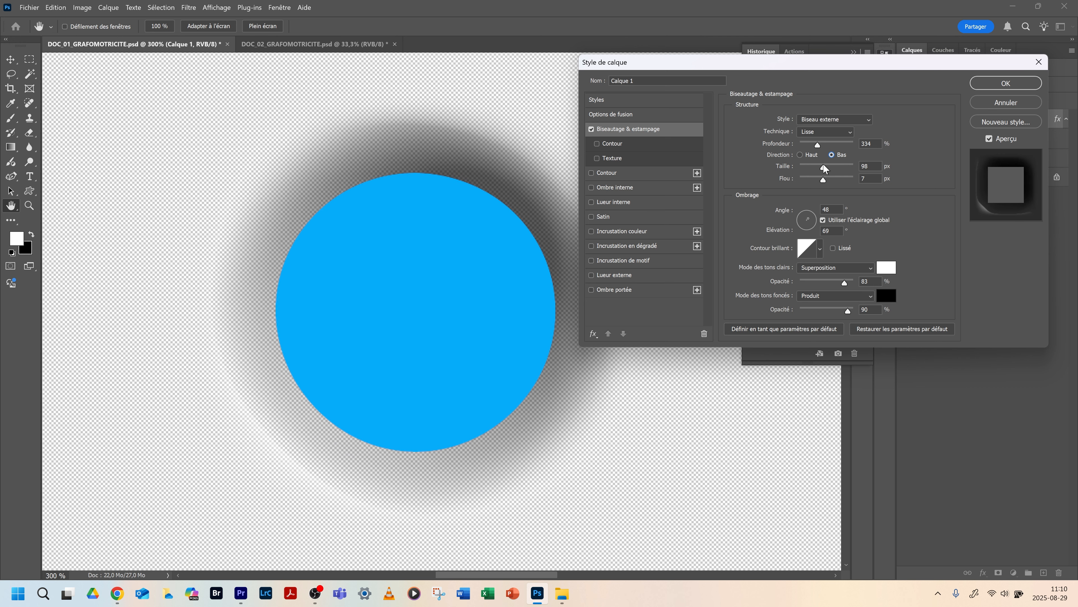
pyautogui.moveTo(809, 218); pyautogui.dragTo(813, 221)
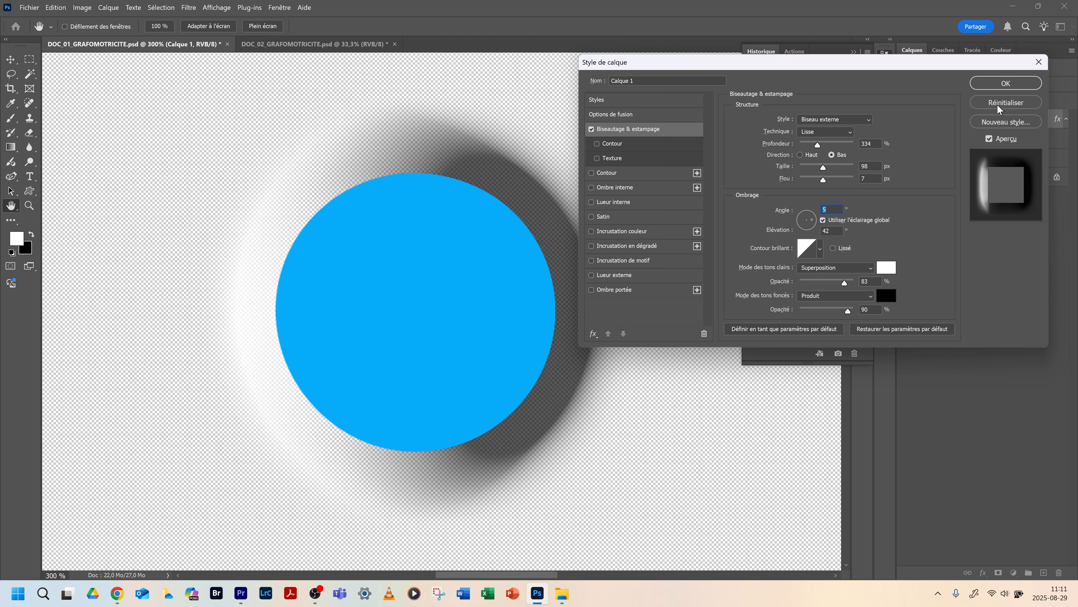
pyautogui.keyDown('alt'); pyautogui.click(998, 101); pyautogui.keyUp('alt')
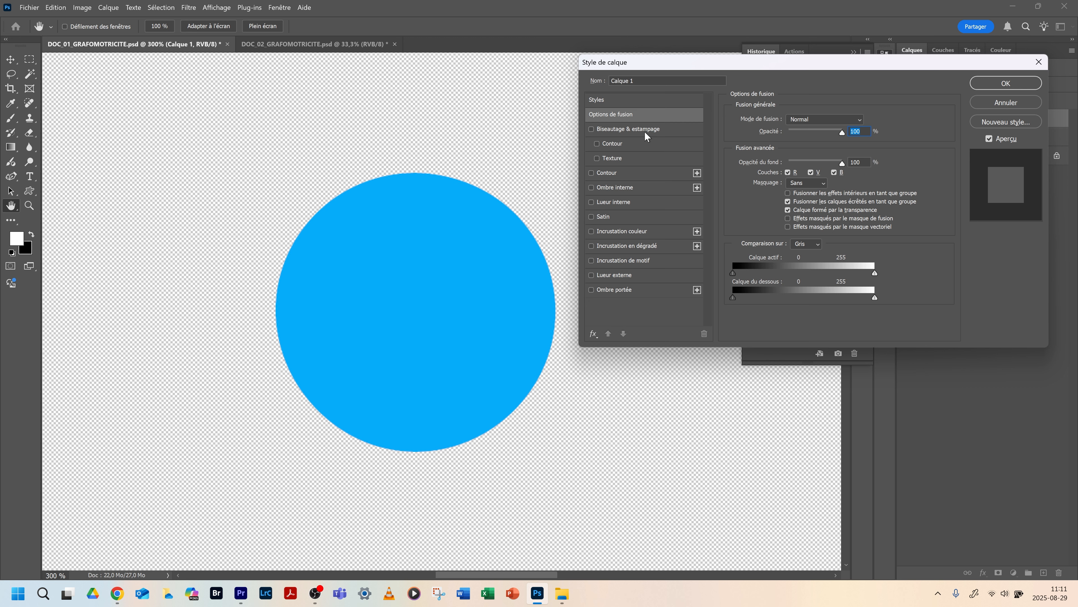
# Enable the bevel's Contour option on the circle and set its range (Etendue) to 1 %
pyautogui.click(613, 143)
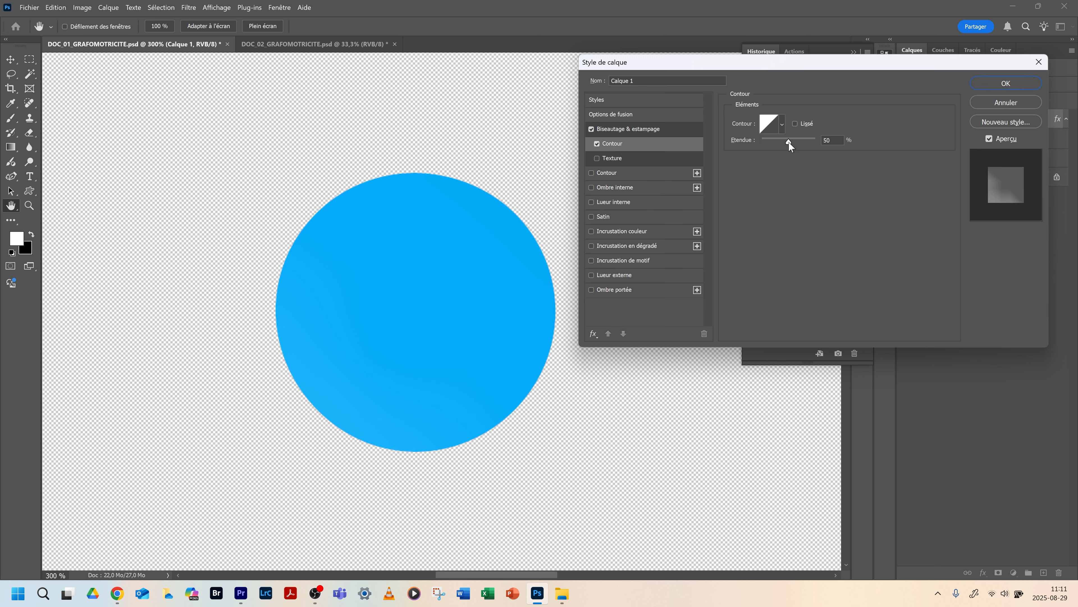
pyautogui.moveTo(789, 140)
pyautogui.mouseDown()
pyautogui.moveTo(805, 139)
pyautogui.moveTo(761, 142)
pyautogui.mouseUp()
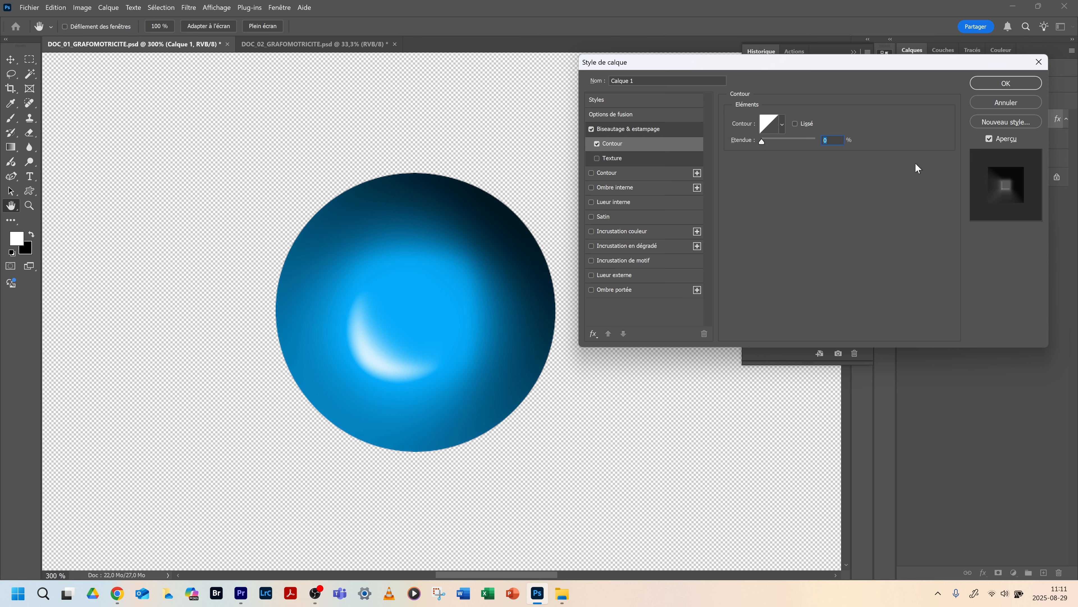
pyautogui.moveTo(763, 140)
pyautogui.mouseDown()
pyautogui.moveTo(772, 139)
pyautogui.moveTo(762, 141)
pyautogui.mouseUp()
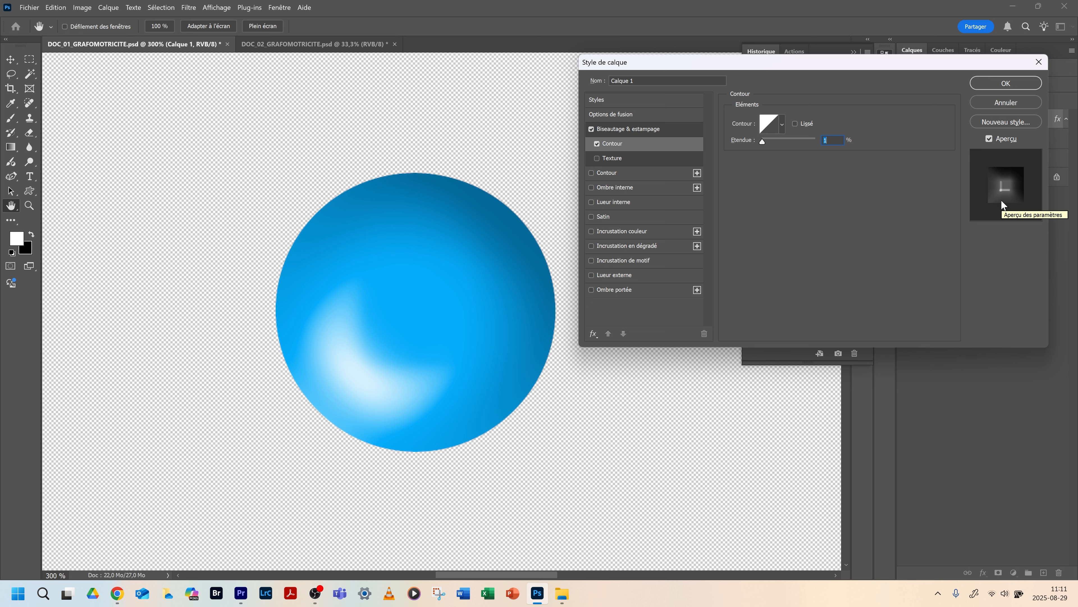
# Turn off the bevel on the circle and add a Contour stroke of 18 px positioned Extérieur
pyautogui.click(593, 127)
pyautogui.click(591, 130)
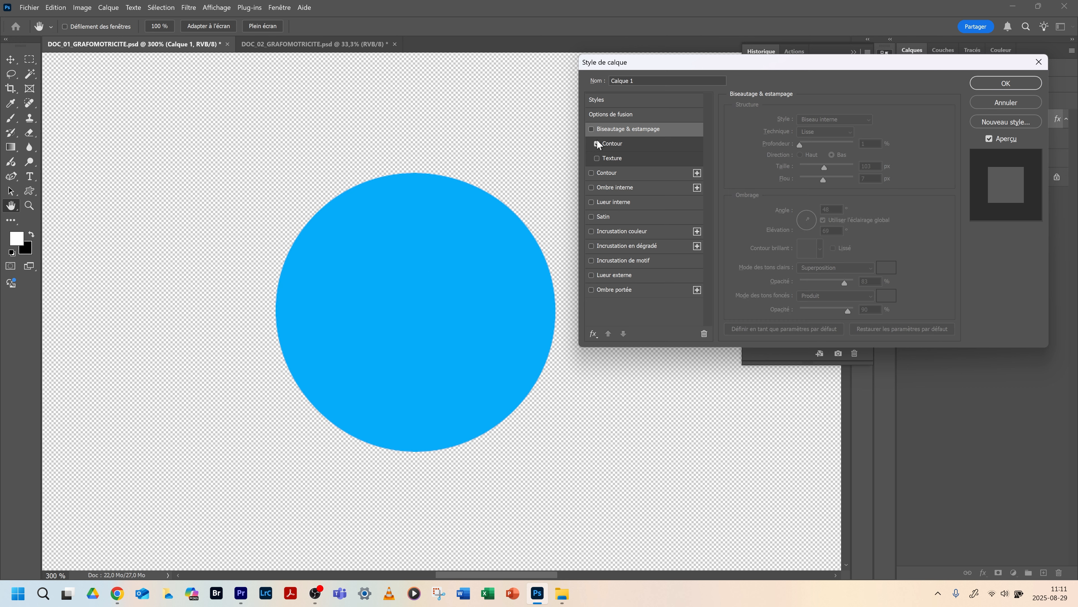
pyautogui.click(626, 174)
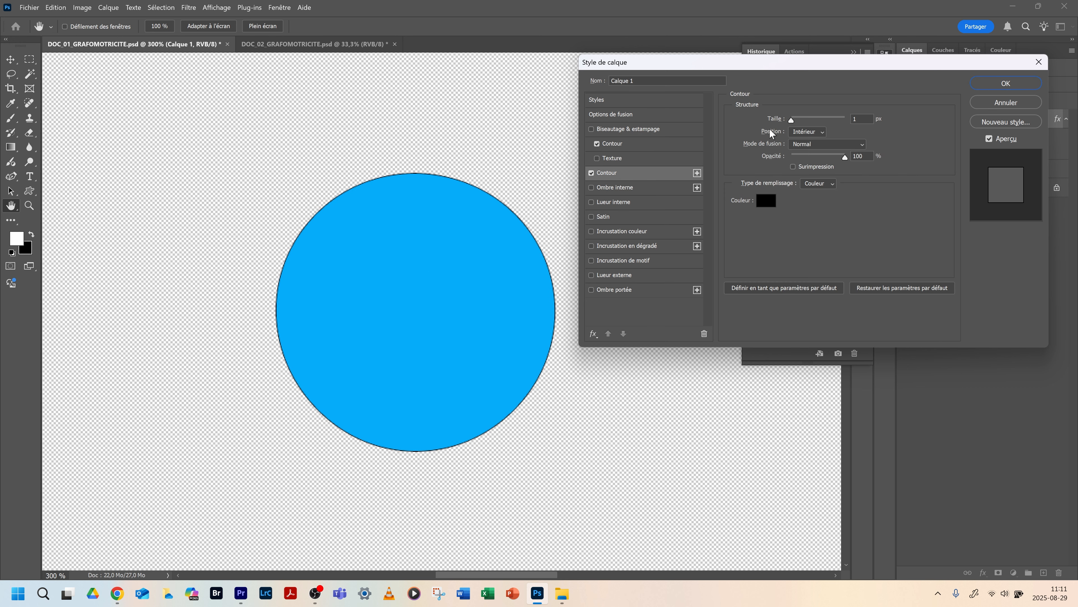
pyautogui.moveTo(794, 120); pyautogui.dragTo(799, 120)
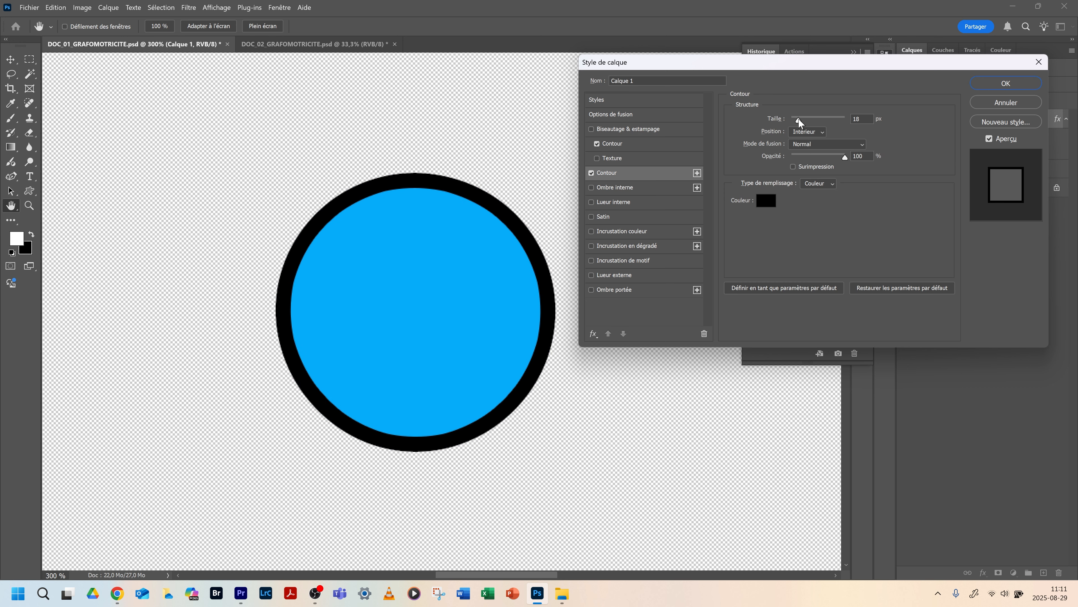
pyautogui.click(807, 131)
pyautogui.click(807, 142)
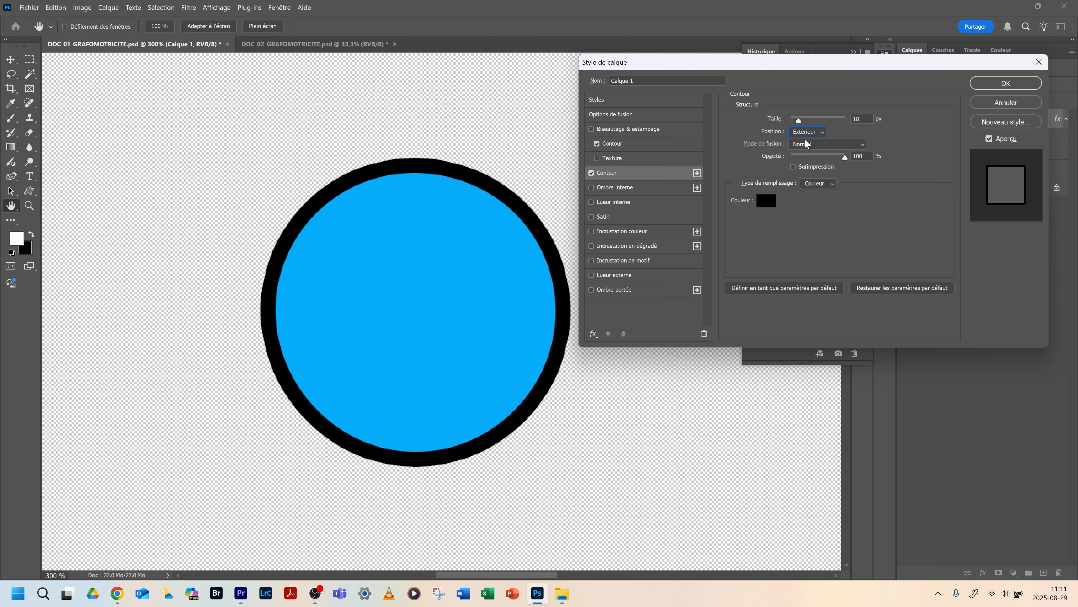
# Change the stroke colour to a slightly lighter shade of the blue sampled from the circle
pyautogui.click(766, 200)
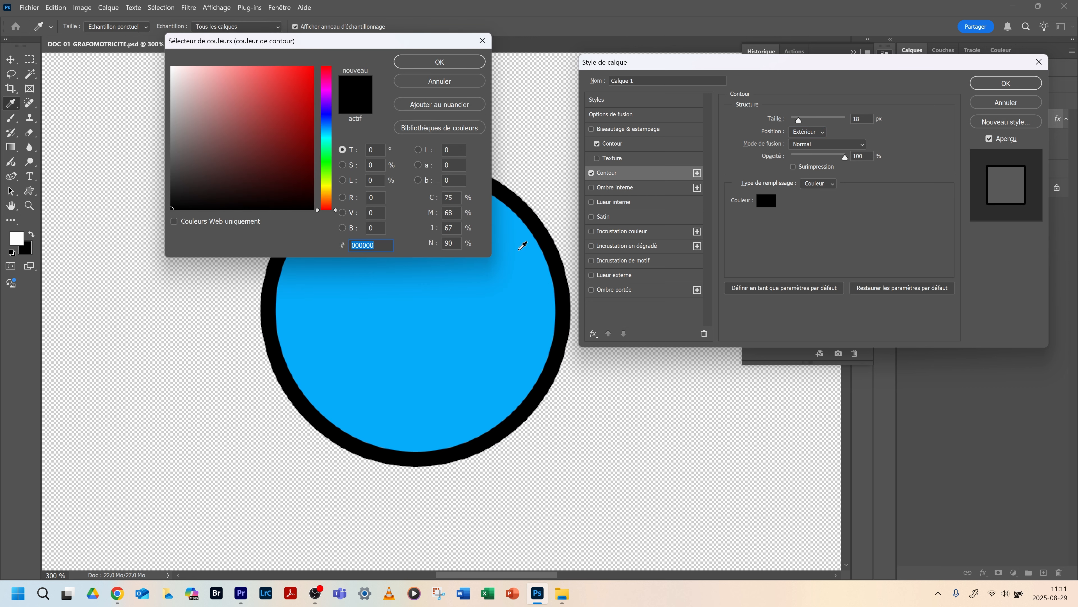
pyautogui.click(516, 293)
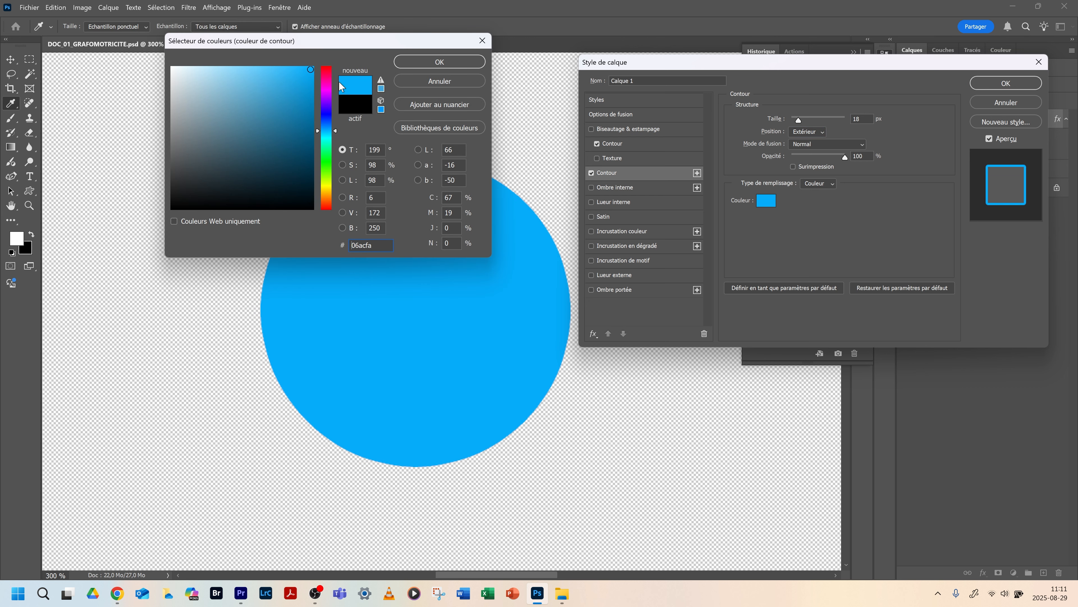
pyautogui.click(305, 71)
pyautogui.click(419, 62)
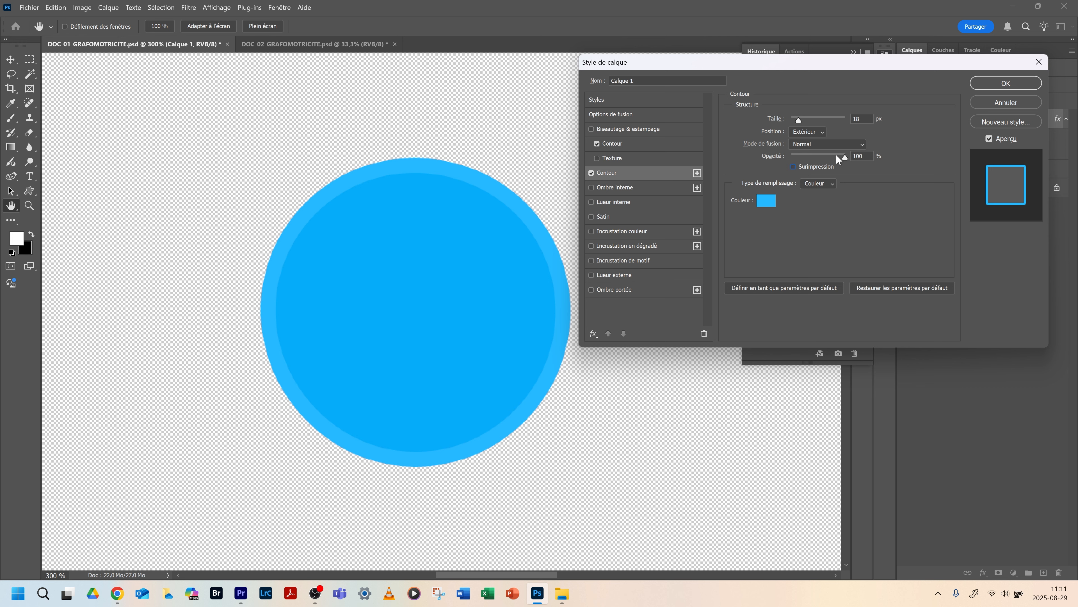
# Lower the stroke's opacity to 50 % and set its position to Centre
pyautogui.moveTo(835, 158)
pyautogui.mouseDown()
pyautogui.moveTo(807, 158)
pyautogui.moveTo(818, 156)
pyautogui.mouseUp()
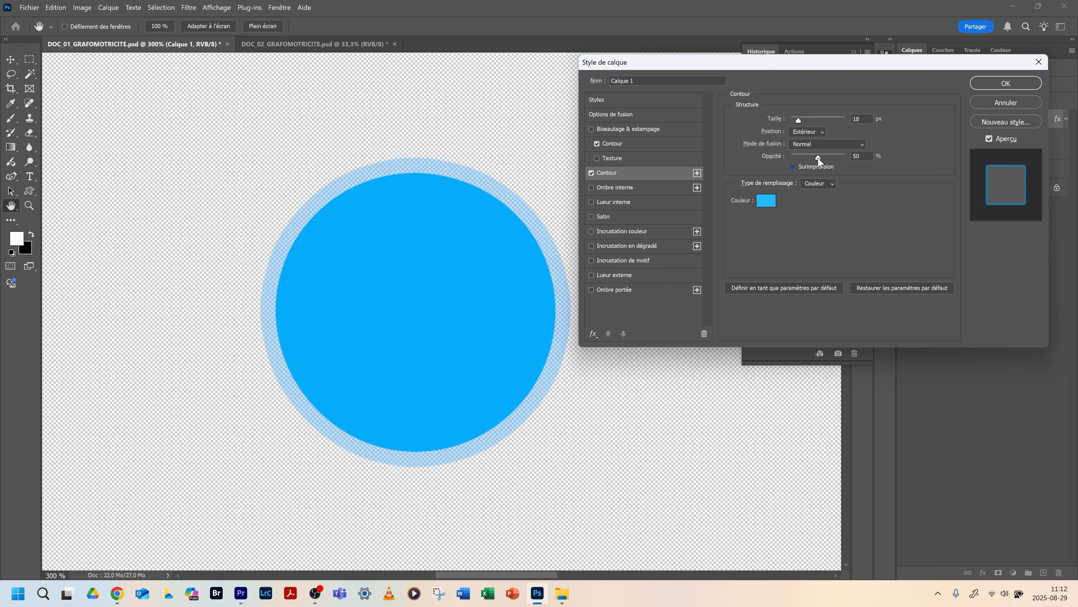
pyautogui.click(816, 132)
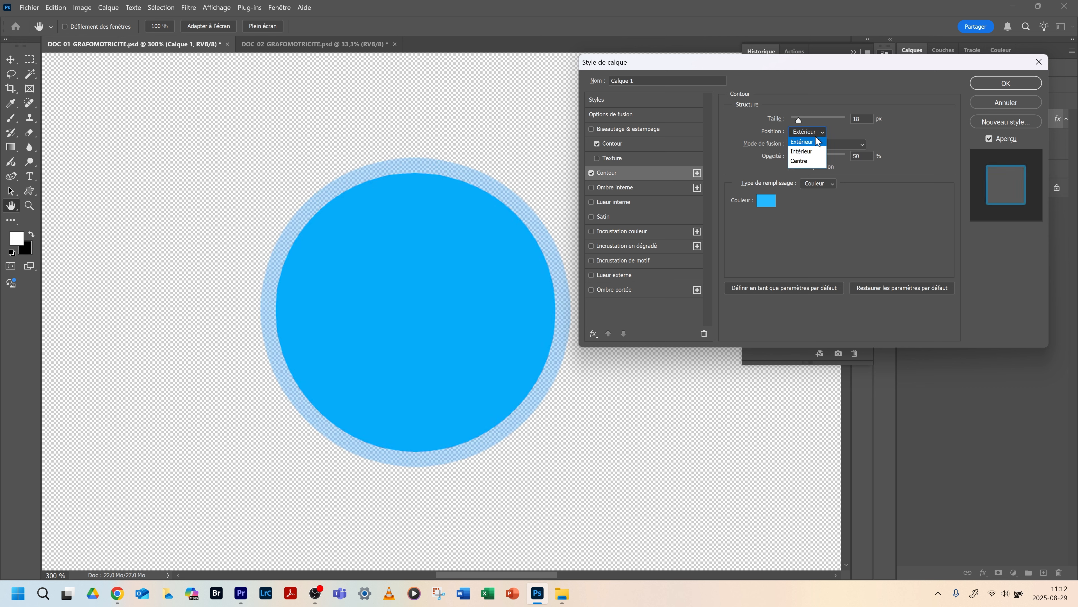
pyautogui.click(814, 163)
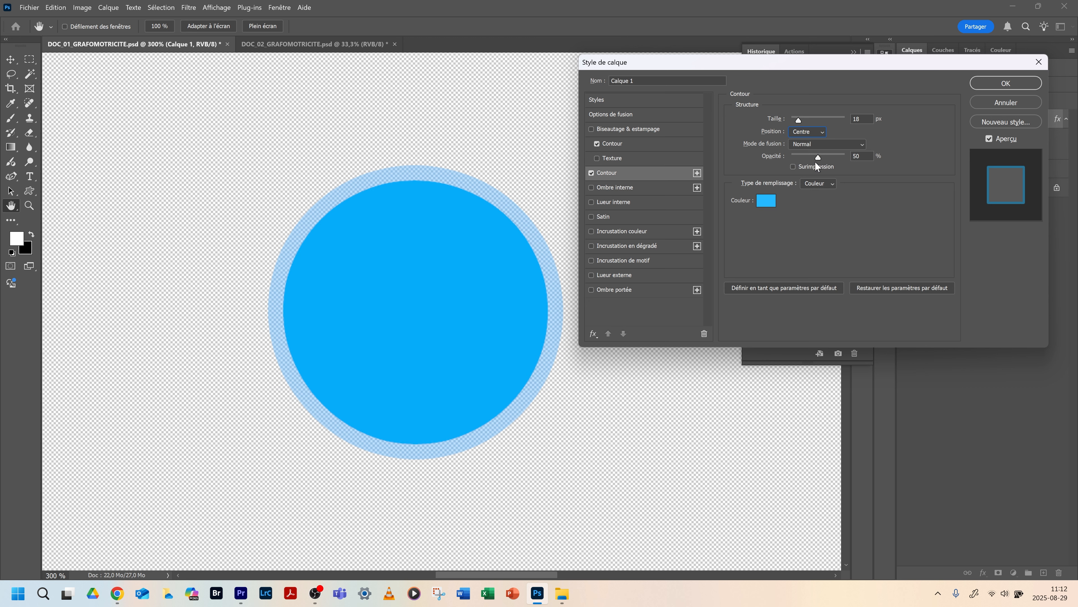
# Replace the stroke with an Ombre interne at 82 % opacity, distance 61 px, Maigri 58 % and size 117 px
pyautogui.click(619, 191)
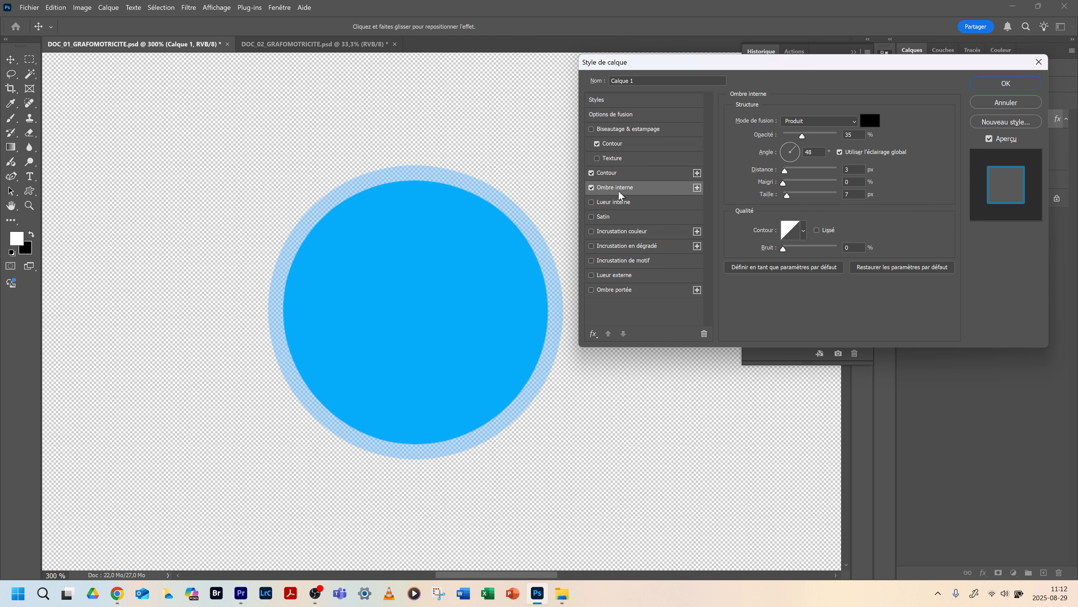
pyautogui.click(591, 173)
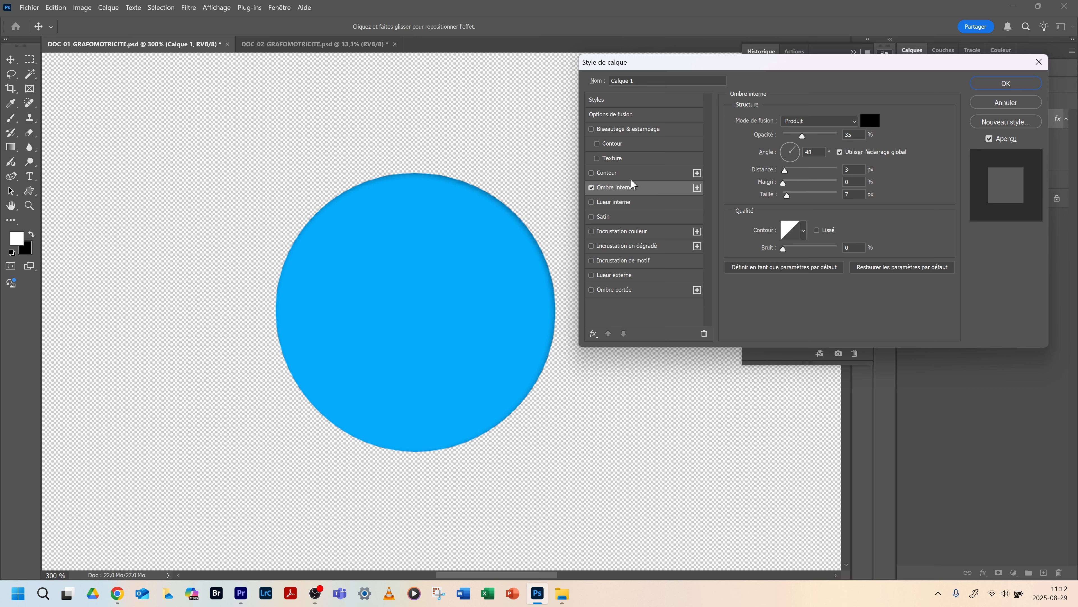
pyautogui.moveTo(801, 134); pyautogui.dragTo(828, 134)
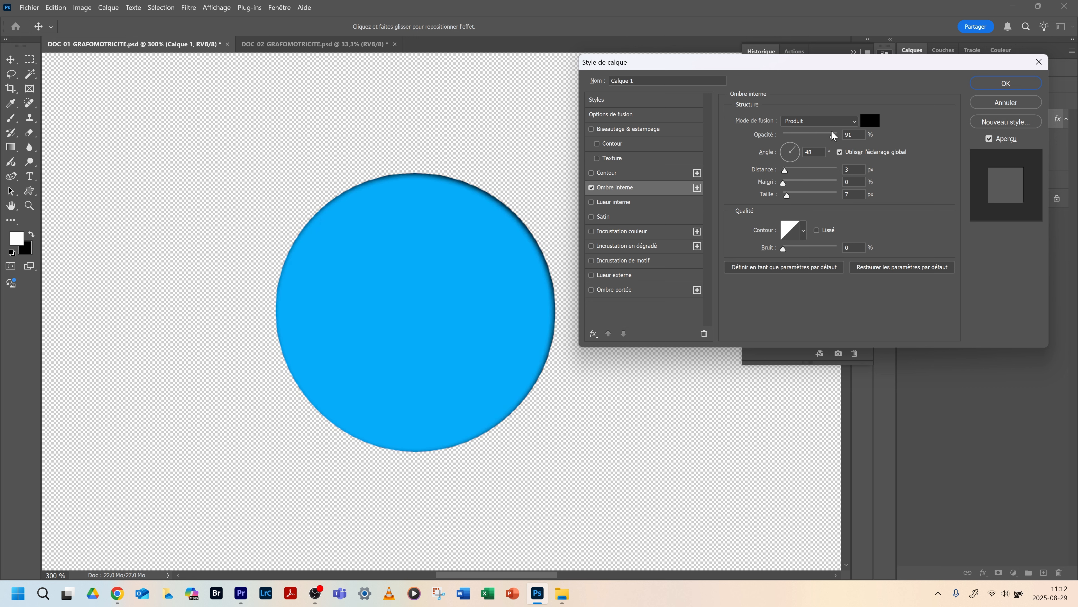
pyautogui.moveTo(784, 168); pyautogui.dragTo(811, 182)
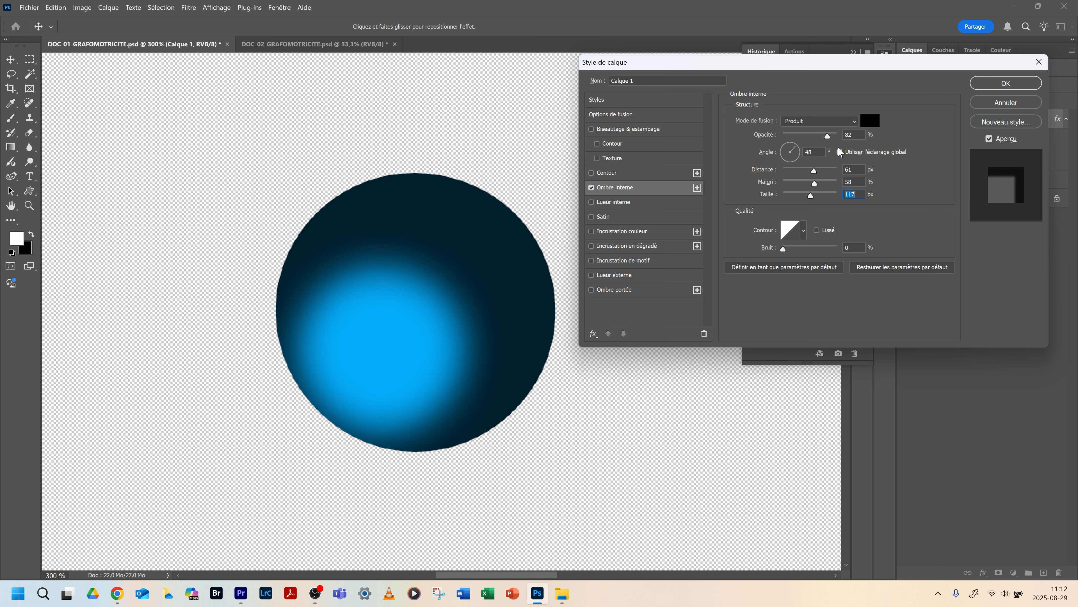
# Colour the inner shadow a lighter shade of the circle's blue, with distance 93 px, Maigri 64 %, size 169 px and opacity 66 %
pyautogui.click(869, 120)
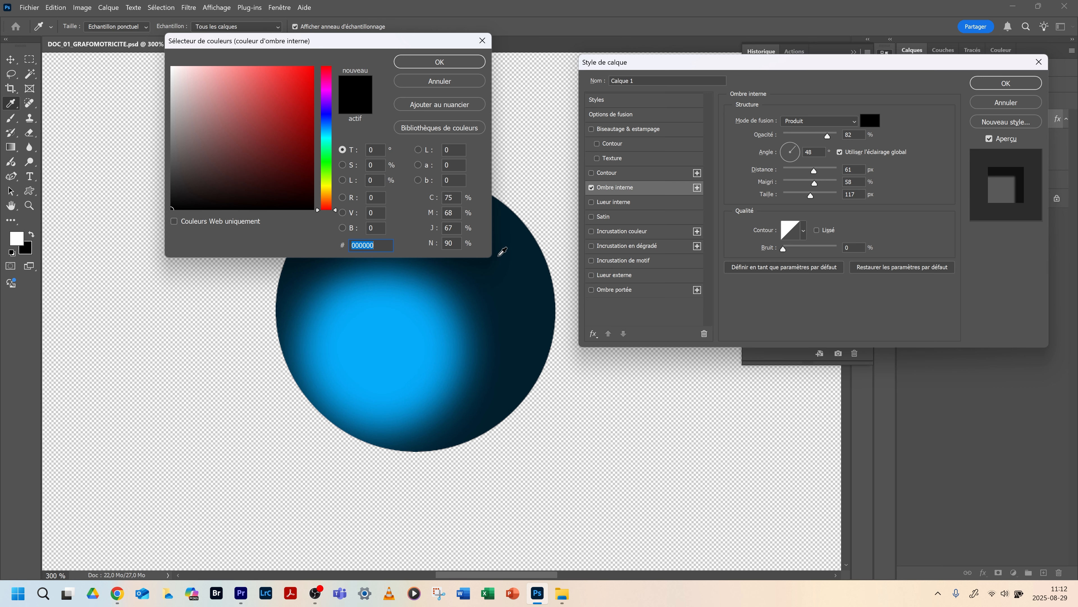
pyautogui.click(376, 332)
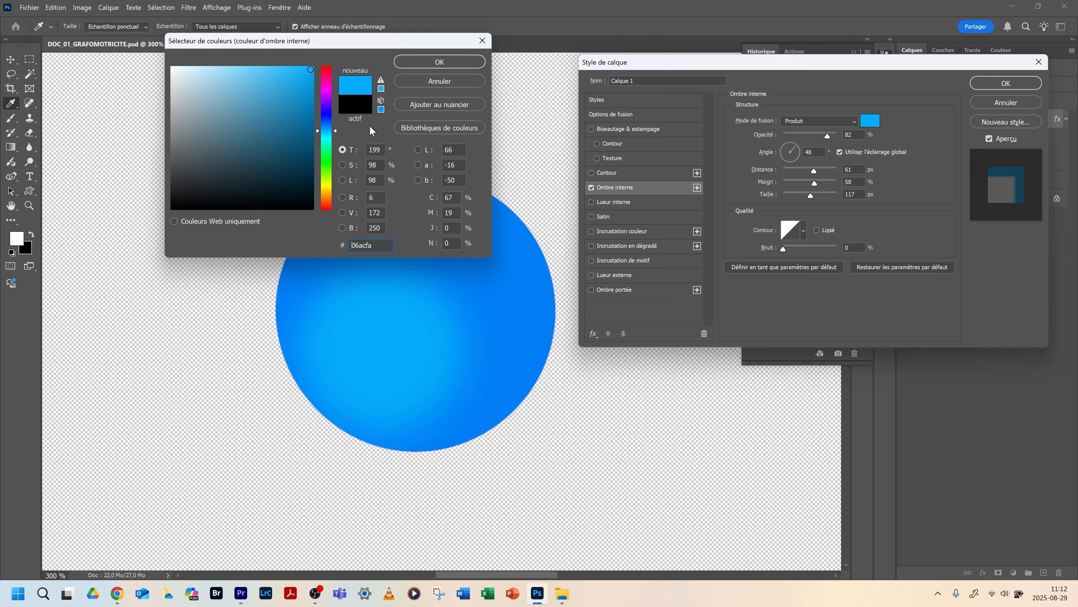
pyautogui.click(277, 70)
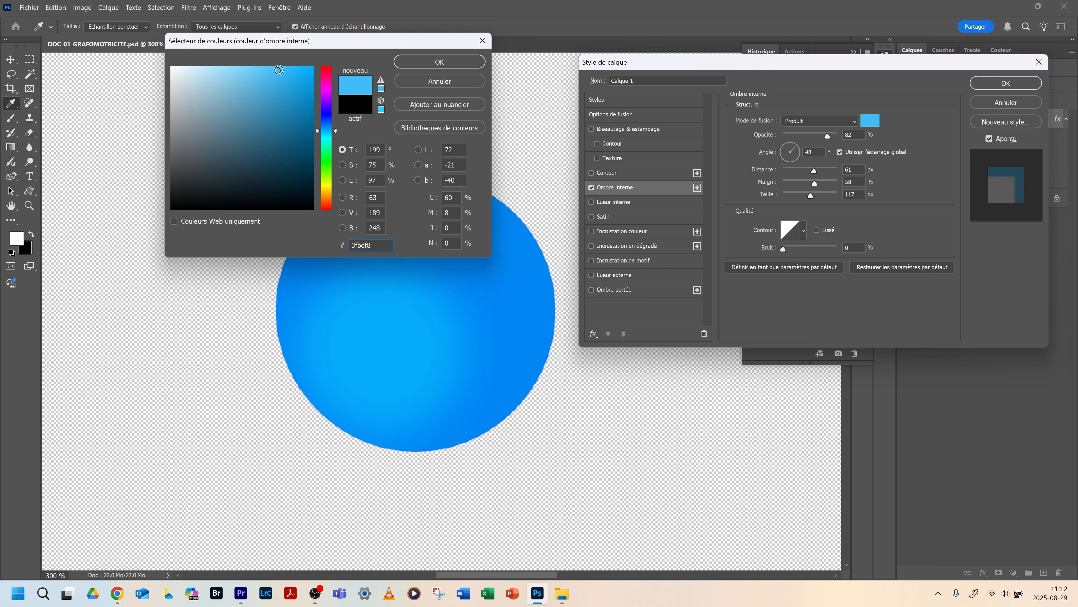
pyautogui.click(264, 72)
pyautogui.click(445, 64)
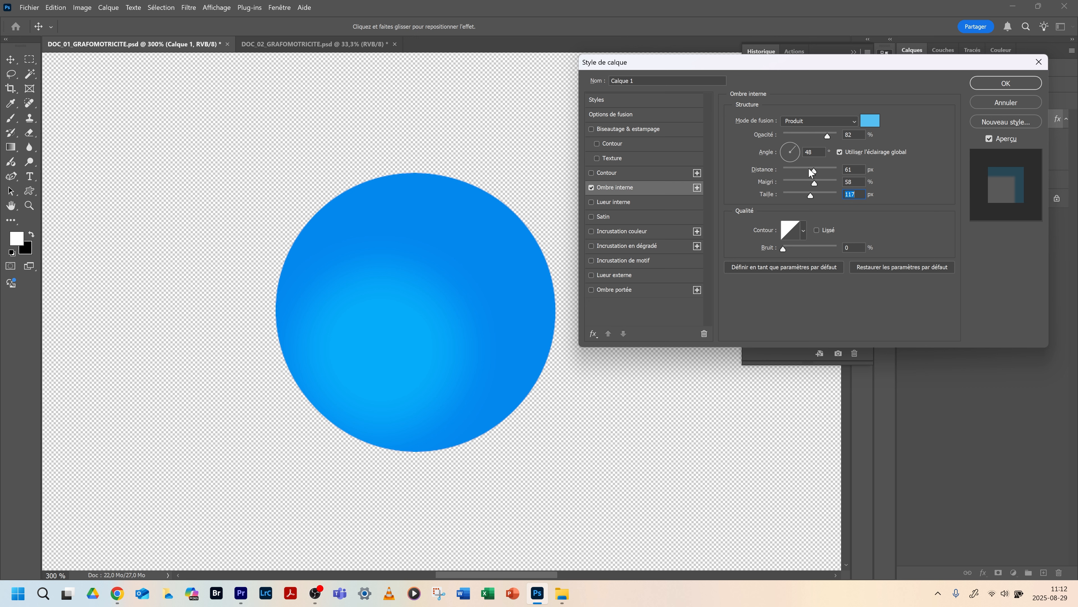
pyautogui.moveTo(821, 169); pyautogui.dragTo(821, 195)
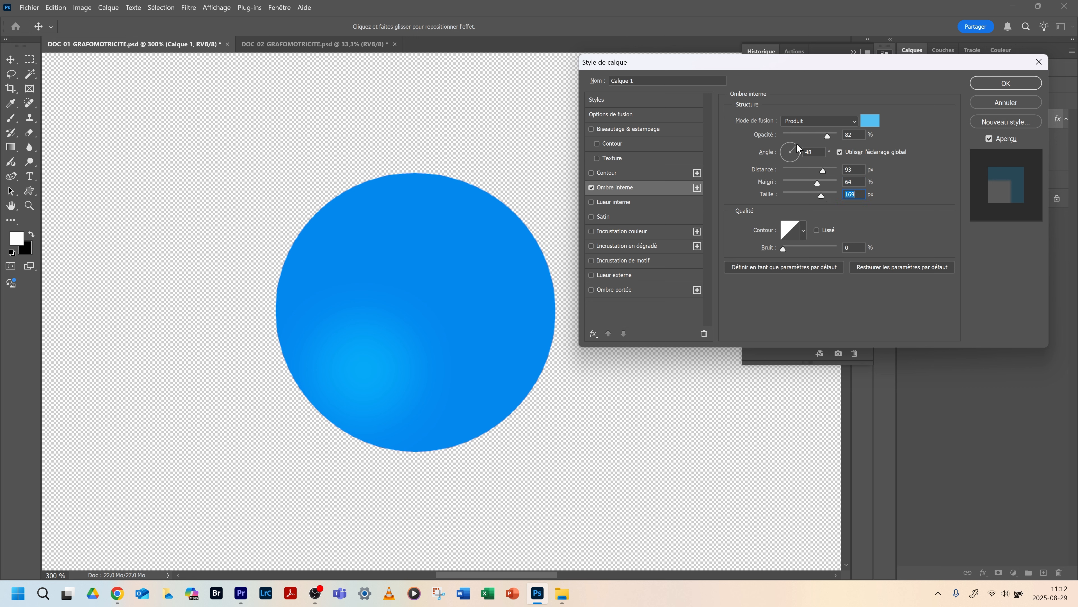
pyautogui.click(819, 135)
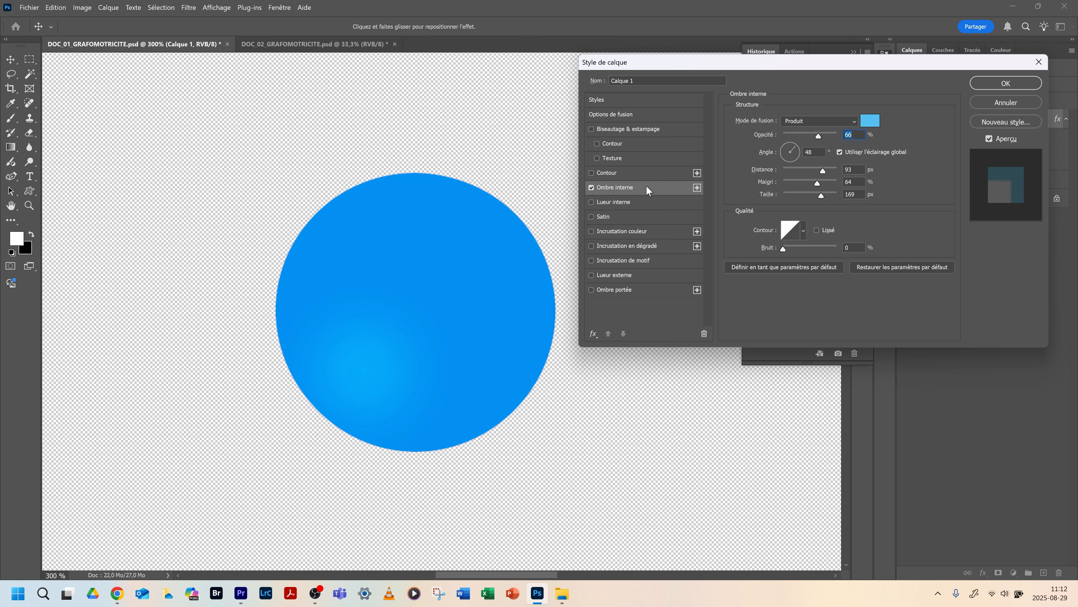
# Replace the inner shadow with a Lueur interne using Maigri 74 % and size 46 px
pyautogui.click(591, 188)
pyautogui.click(591, 202)
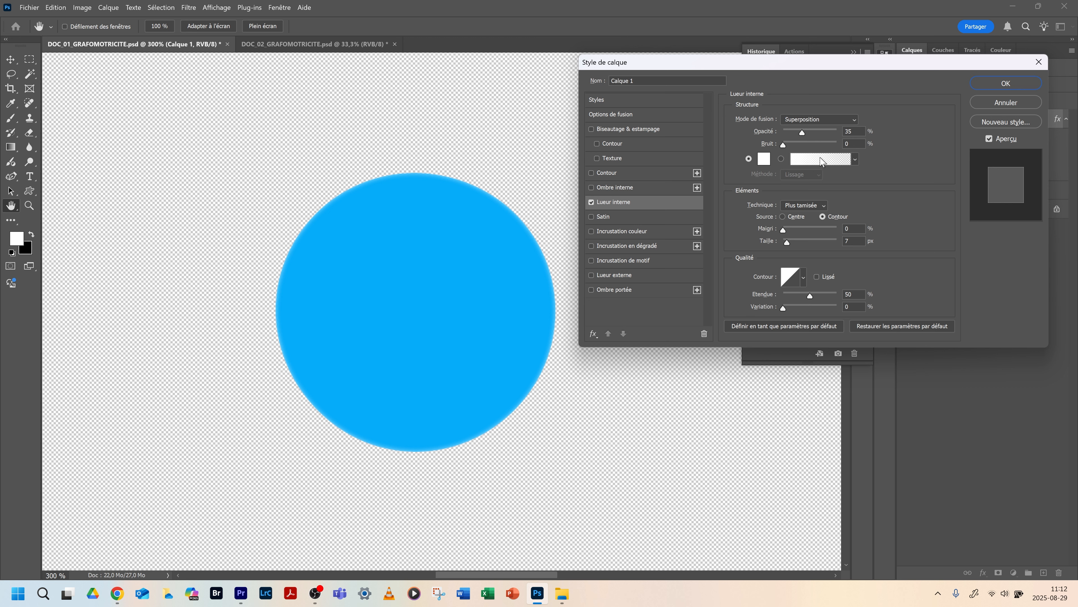
pyautogui.click(781, 159)
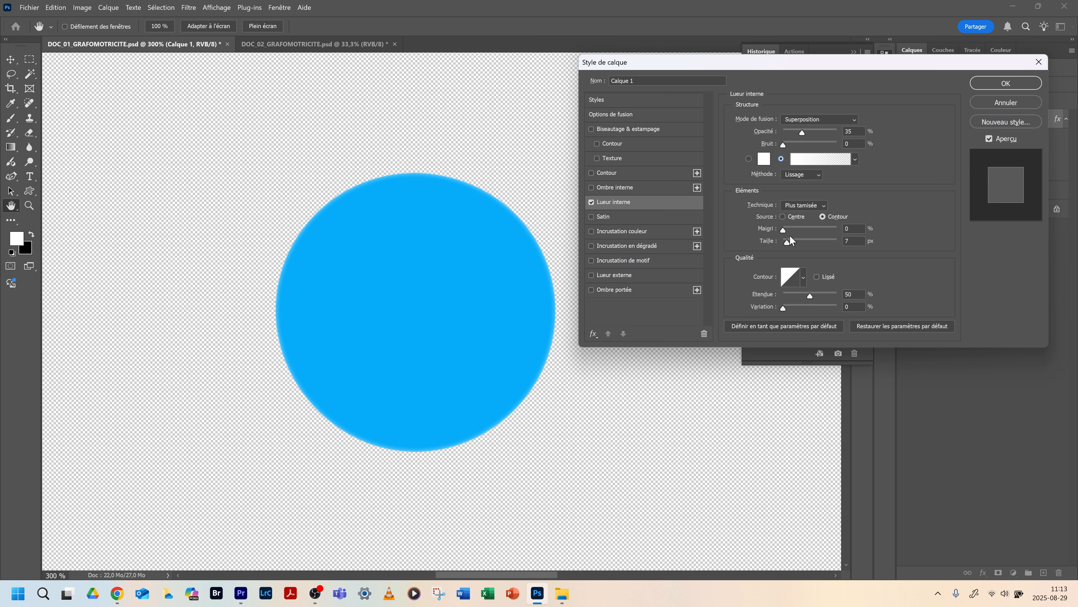
pyautogui.moveTo(784, 229)
pyautogui.mouseDown()
pyautogui.moveTo(823, 228)
pyautogui.moveTo(800, 241)
pyautogui.moveTo(820, 240)
pyautogui.moveTo(796, 243)
pyautogui.mouseUp()
# Try a red for the inner glow, and settle on the blue sampled from the circle
pyautogui.click(766, 160)
pyautogui.click(273, 112)
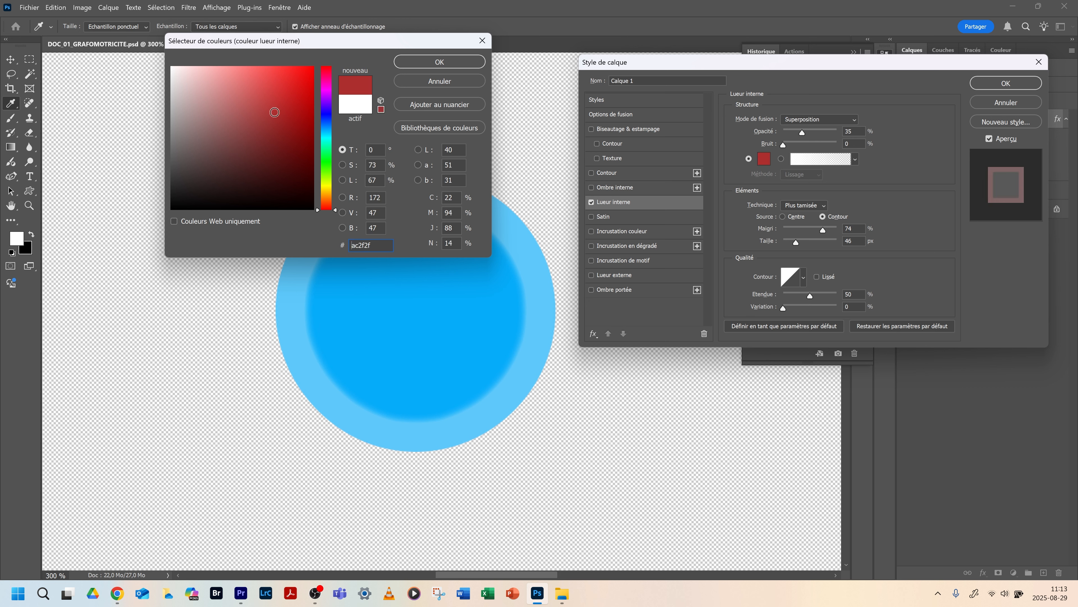
pyautogui.moveTo(273, 113)
pyautogui.mouseDown()
pyautogui.moveTo(291, 78)
pyautogui.moveTo(239, 79)
pyautogui.moveTo(232, 95)
pyautogui.moveTo(296, 82)
pyautogui.mouseUp()
pyautogui.click(425, 295)
pyautogui.click(439, 62)
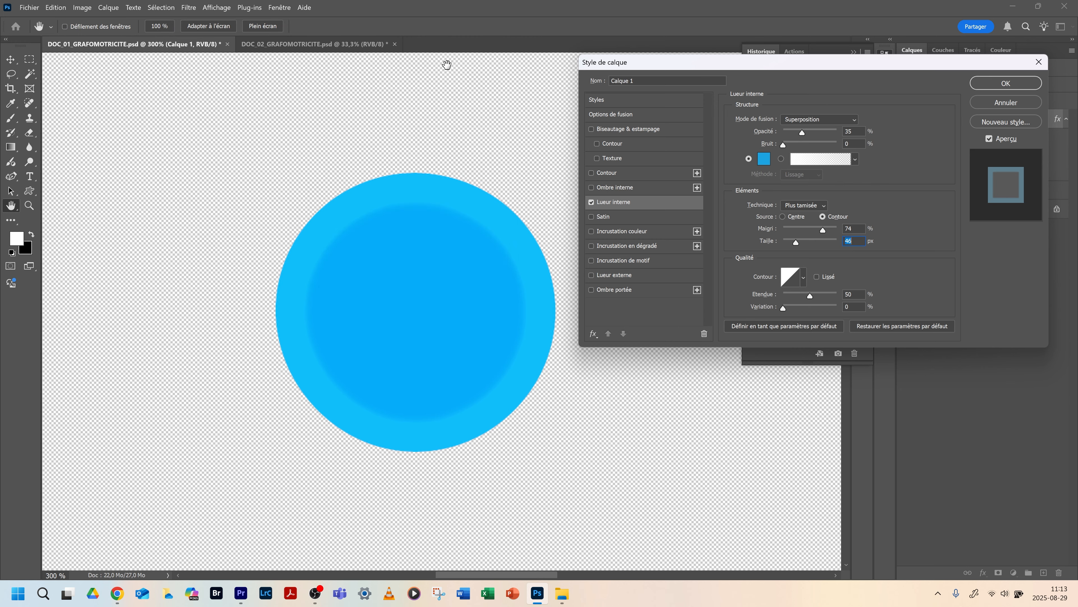
# Replace the inner glow with a Satin effect at 40 % opacity, angle -9°, distance 160 px and size 0 px
pyautogui.click(591, 202)
pyautogui.click(591, 216)
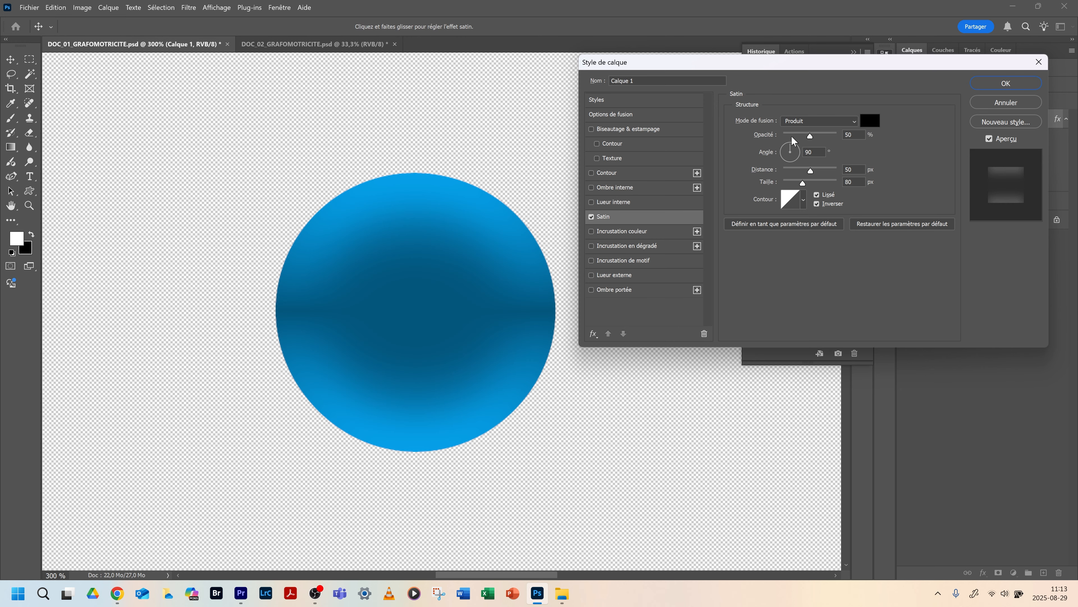
pyautogui.moveTo(808, 138)
pyautogui.mouseDown()
pyautogui.moveTo(782, 138)
pyautogui.moveTo(810, 135)
pyautogui.moveTo(804, 154)
pyautogui.moveTo(817, 171)
pyautogui.moveTo(838, 160)
pyautogui.moveTo(822, 177)
pyautogui.moveTo(750, 184)
pyautogui.mouseUp()
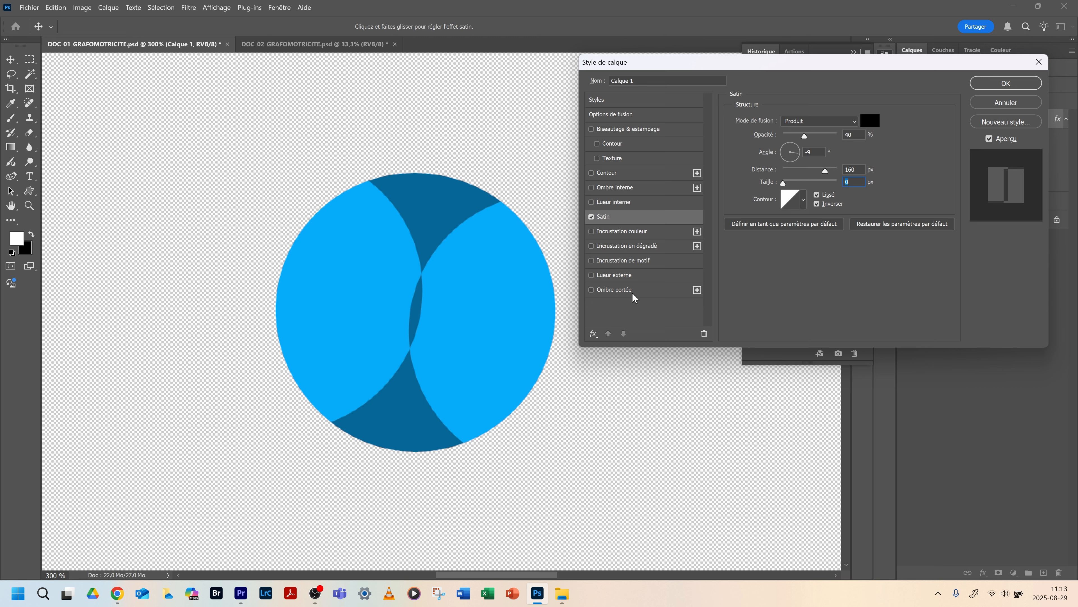
# Replace the satin with an Incrustation en dégradé on the circle at 29 % opacity
pyautogui.click(622, 246)
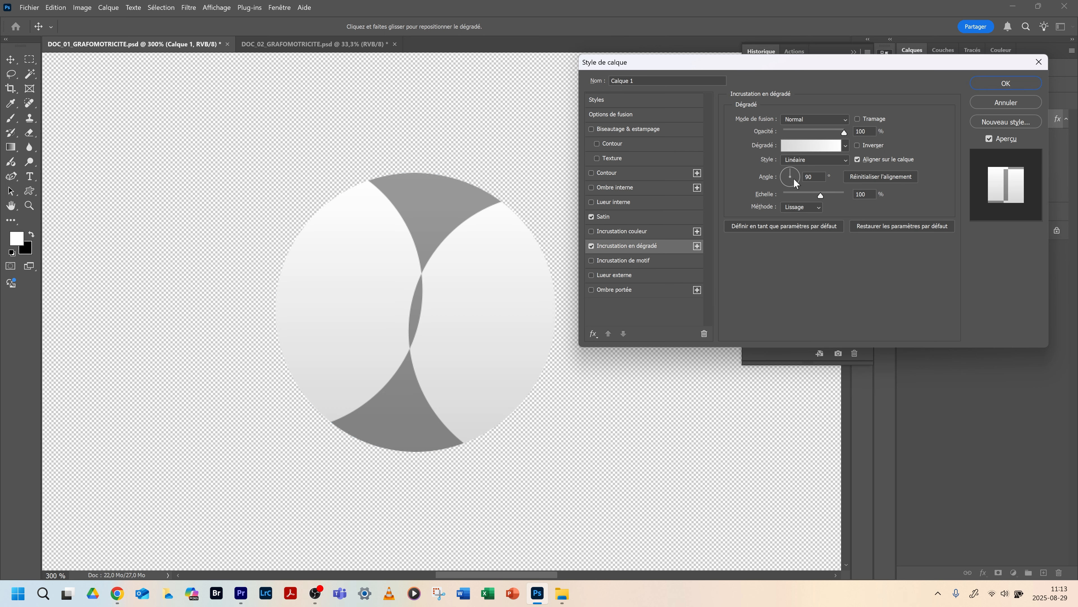
pyautogui.moveTo(844, 132); pyautogui.dragTo(800, 132)
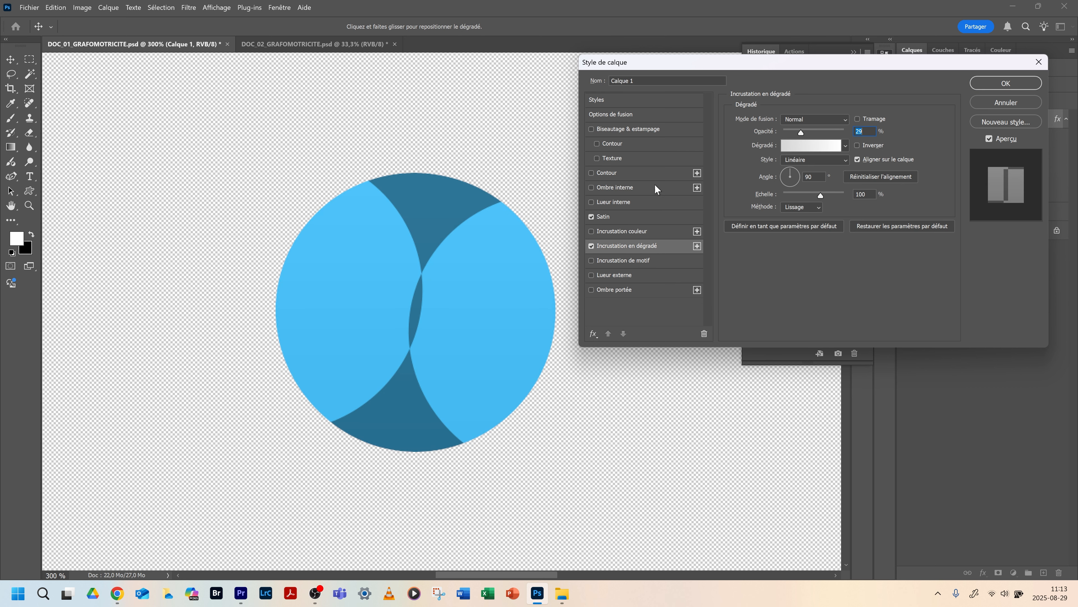
pyautogui.click(592, 216)
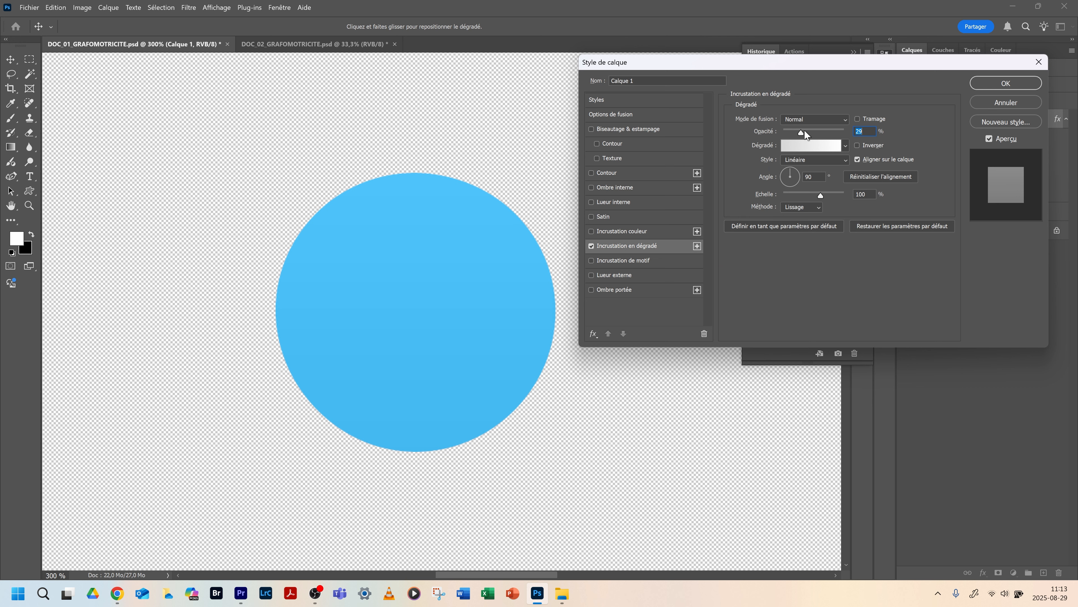
# Set the gradient overlay's opacity to 38 %, its angle to -92° and its scale to 10 %
pyautogui.write('34')
pyautogui.moveTo(806, 138)
pyautogui.mouseDown()
pyautogui.moveTo(802, 172)
pyautogui.moveTo(830, 136)
pyautogui.moveTo(786, 136)
pyautogui.moveTo(804, 136)
pyautogui.mouseUp()
pyautogui.click(790, 186)
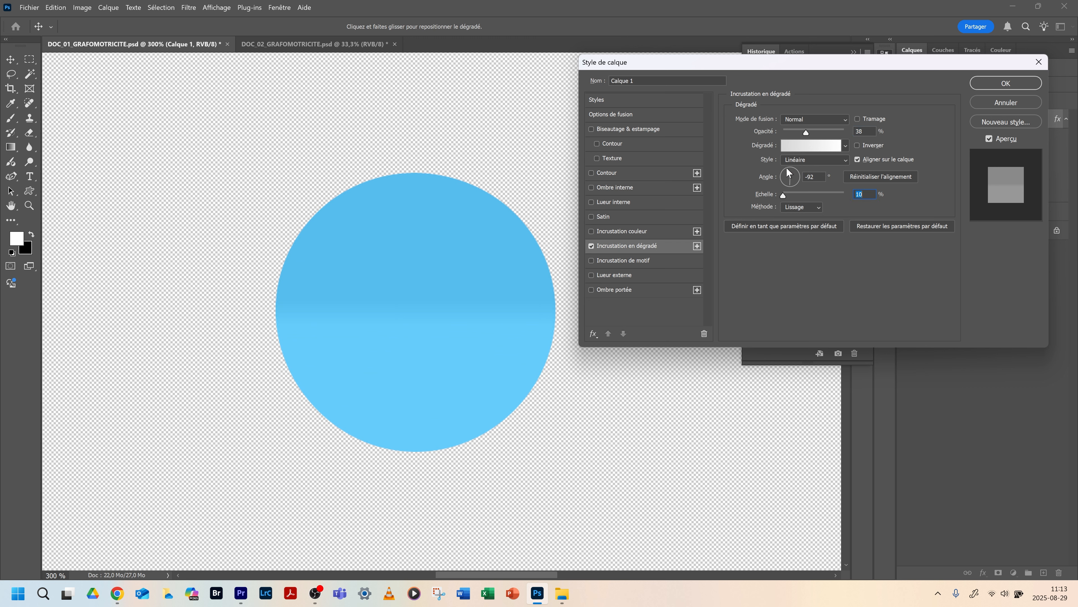
pyautogui.click(772, 202)
# Try the Angle and Linéaire gradient styles, settle on Radial, and raise the overlay's opacity to 50 %
pyautogui.click(802, 160)
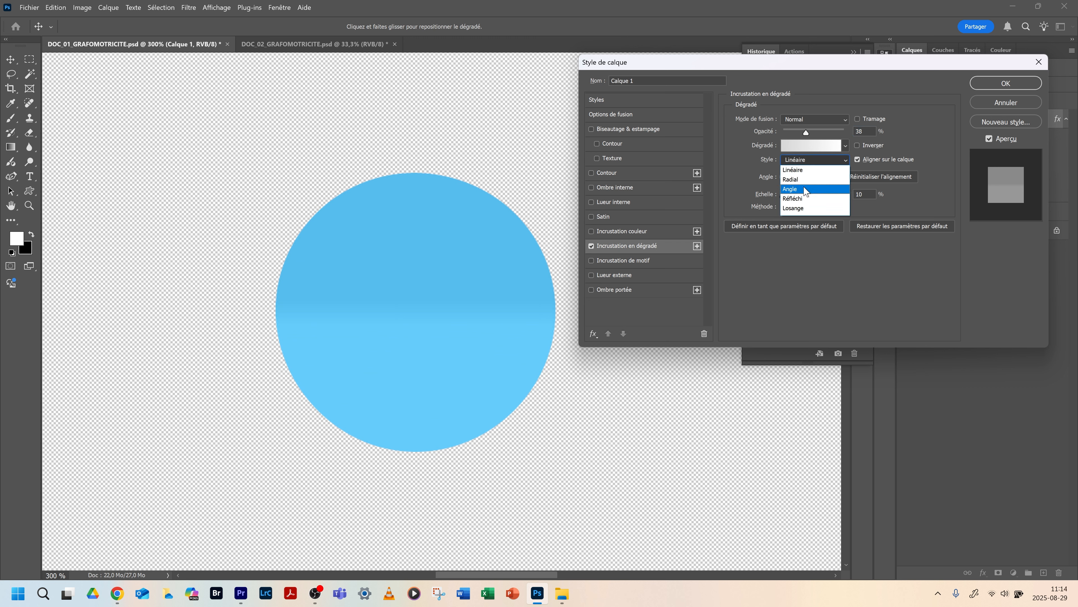
pyautogui.click(805, 190)
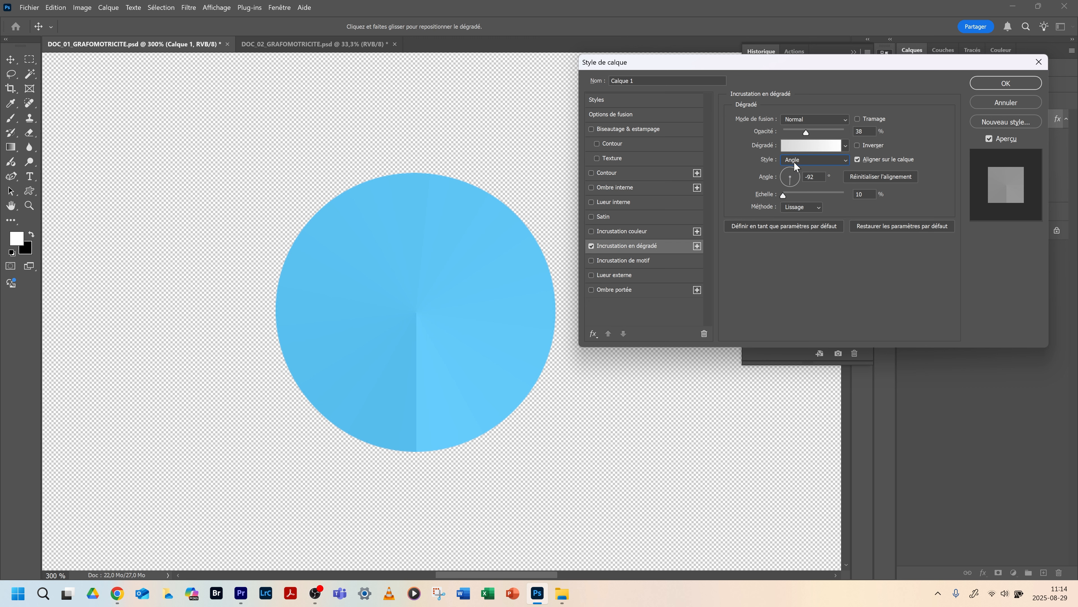
pyautogui.click(809, 160)
pyautogui.click(811, 178)
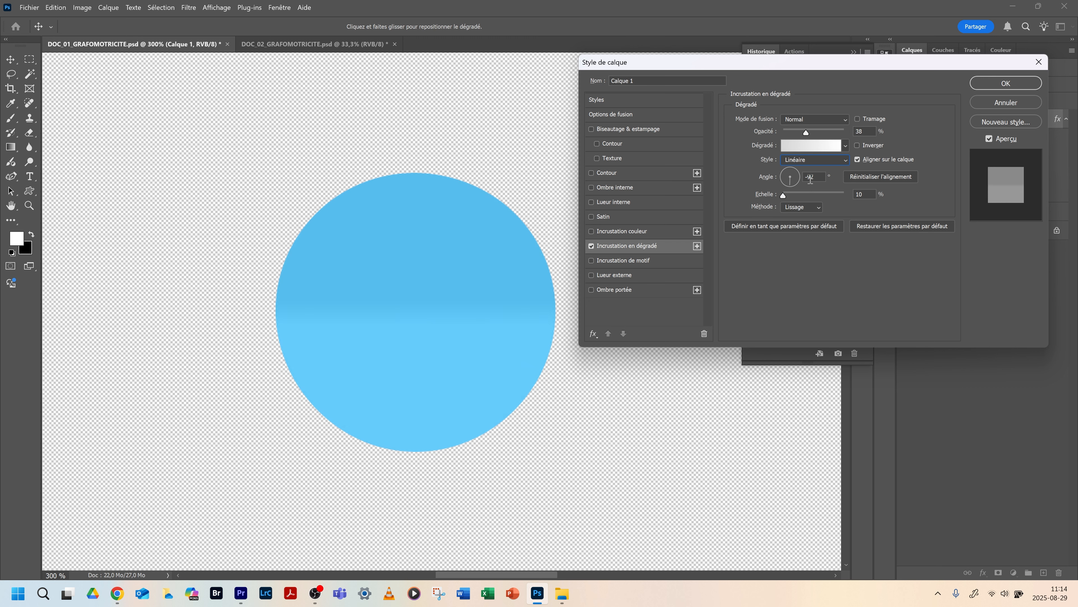
pyautogui.click(811, 160)
pyautogui.click(812, 177)
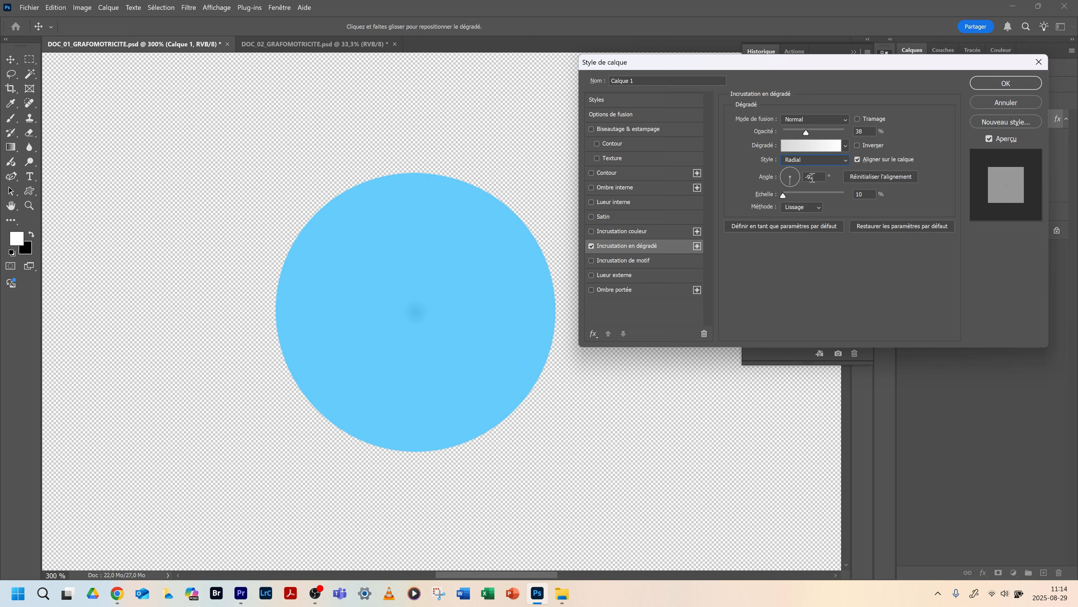
pyautogui.moveTo(806, 132)
pyautogui.mouseDown()
pyautogui.moveTo(831, 133)
pyautogui.moveTo(814, 135)
pyautogui.mouseUp()
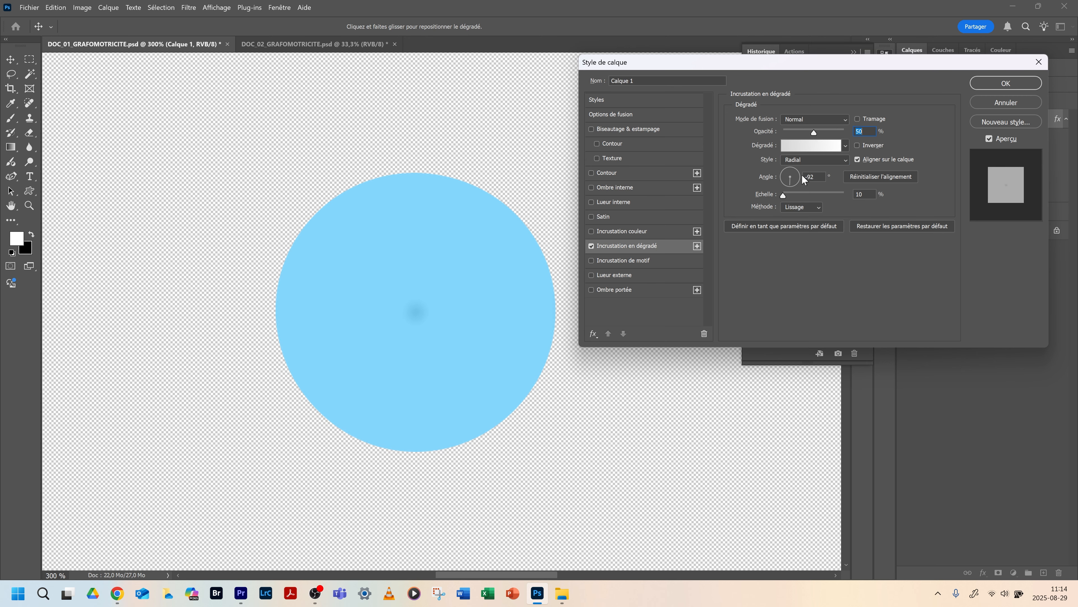
# Try an Incrustation de motif on the circle with the bW pattern at 1 % and 17 % scale, and discard the style changes
pyautogui.click(635, 260)
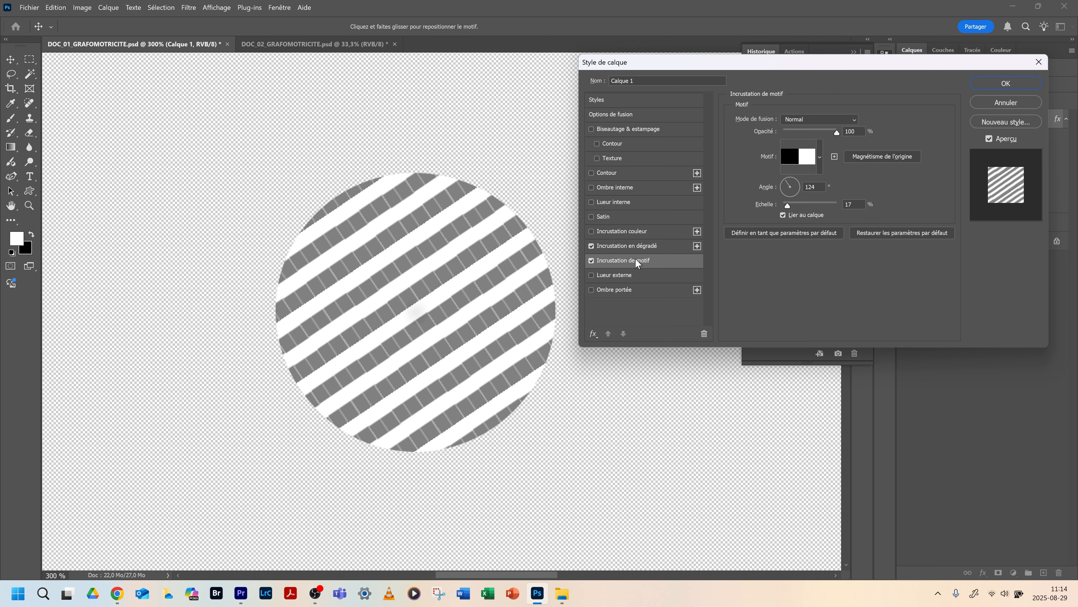
pyautogui.click(820, 158)
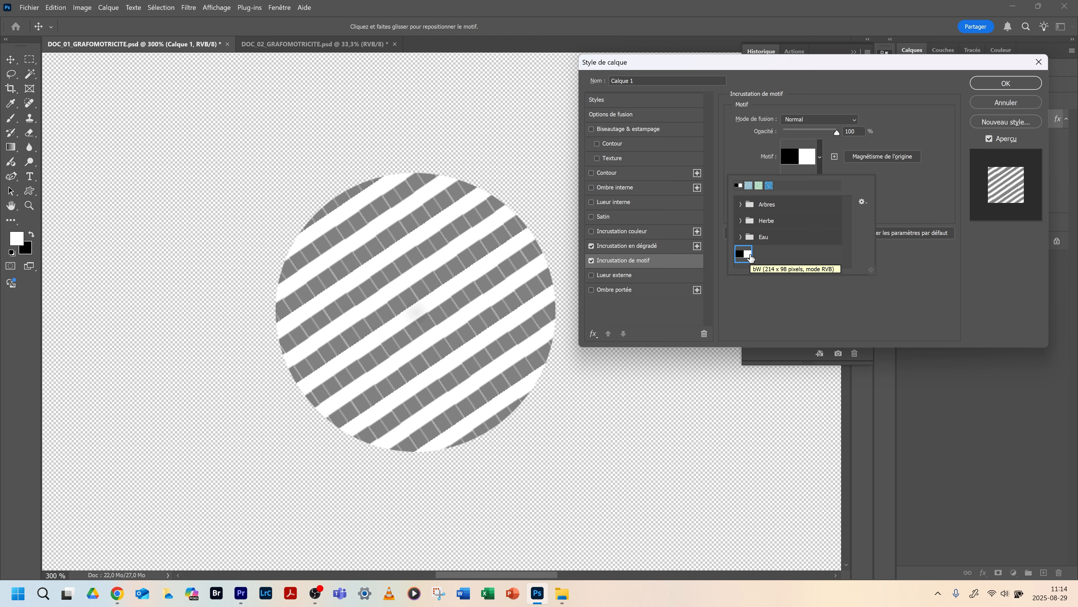
pyautogui.moveTo(833, 132)
pyautogui.mouseDown()
pyautogui.moveTo(785, 134)
pyautogui.moveTo(837, 132)
pyautogui.mouseUp()
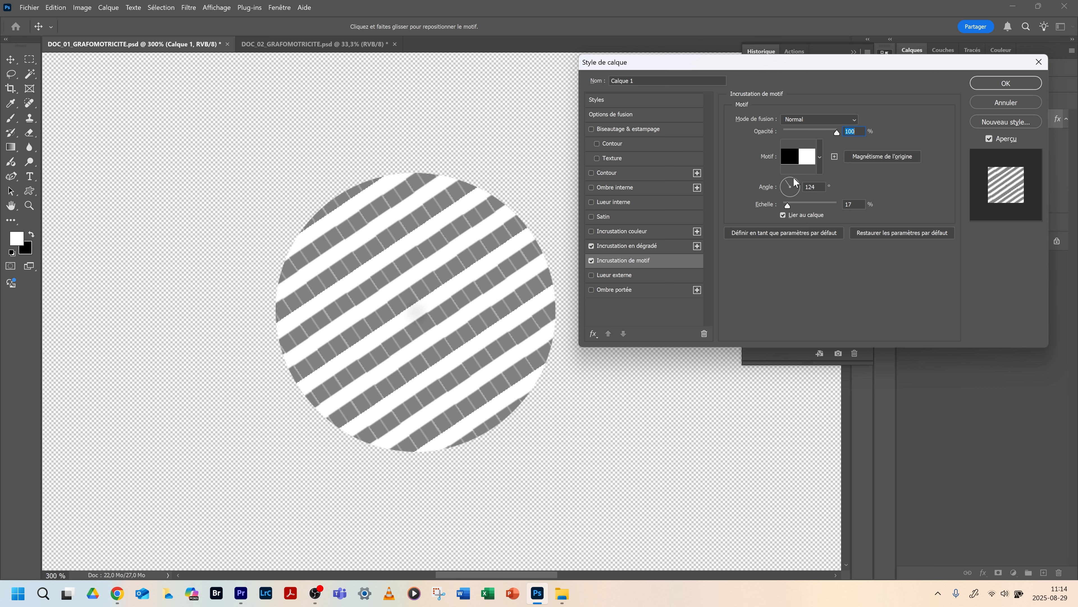
pyautogui.moveTo(789, 205); pyautogui.dragTo(751, 207)
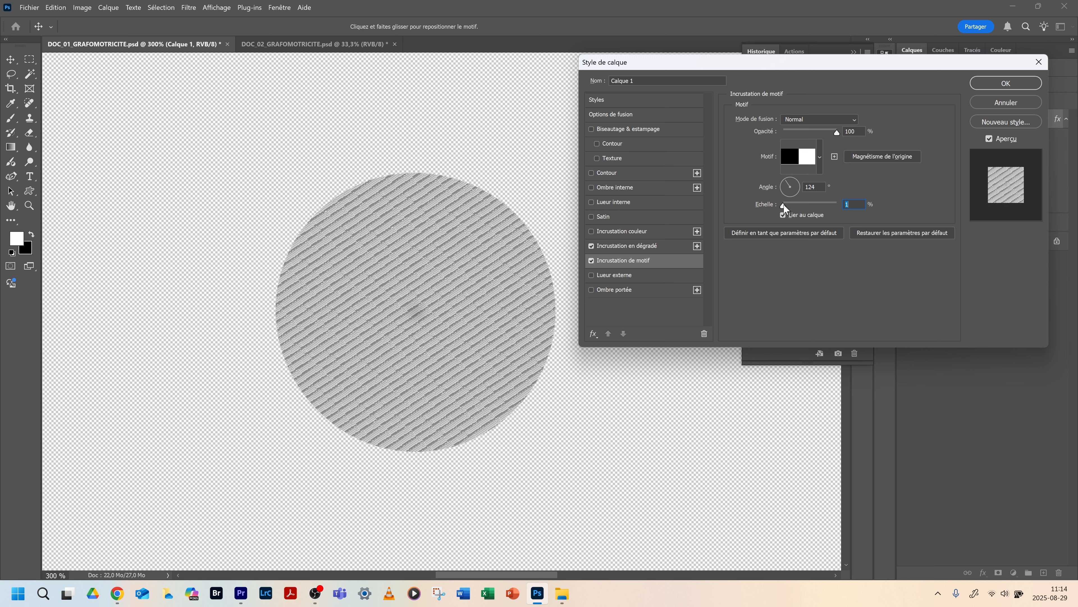
pyautogui.moveTo(783, 205); pyautogui.dragTo(787, 202)
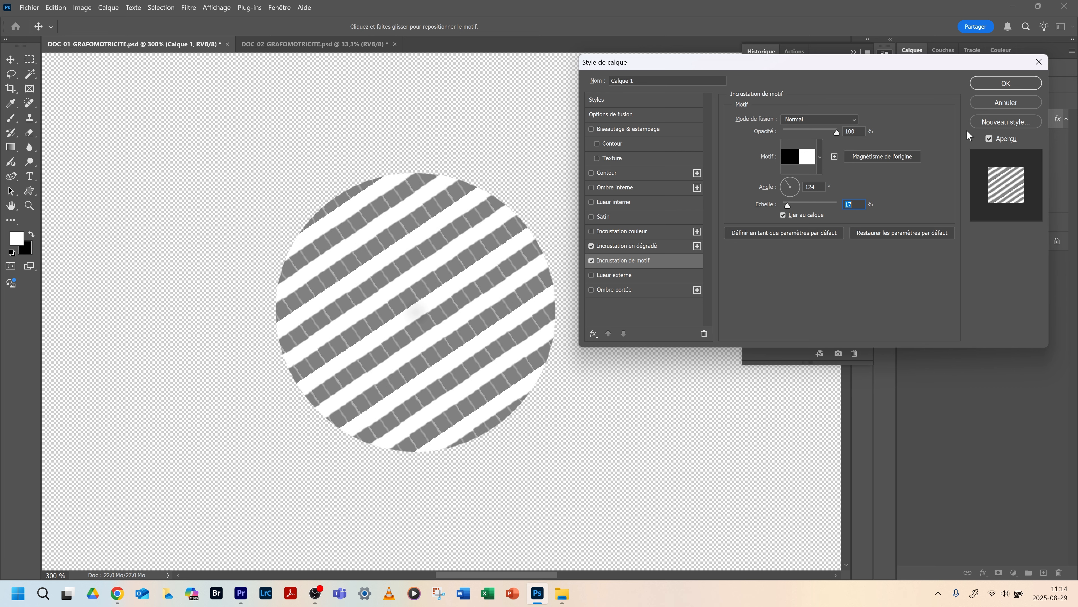
pyautogui.click(1017, 103)
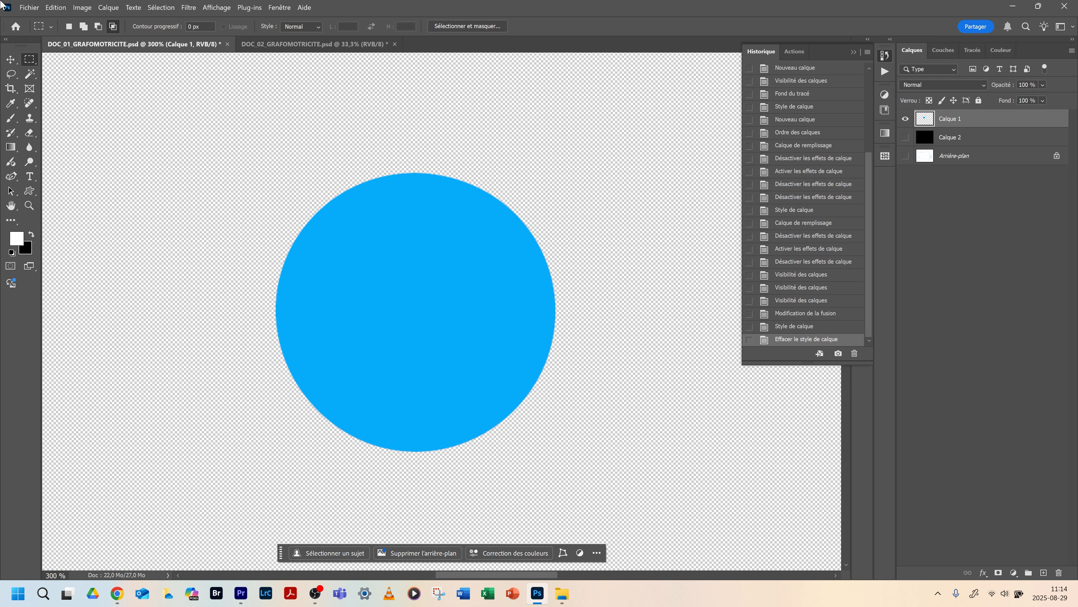
# Create a 1000 x 1000 px document from the recent preset Grille de 1000 pixels
pyautogui.click(24, 12)
pyautogui.click(41, 26)
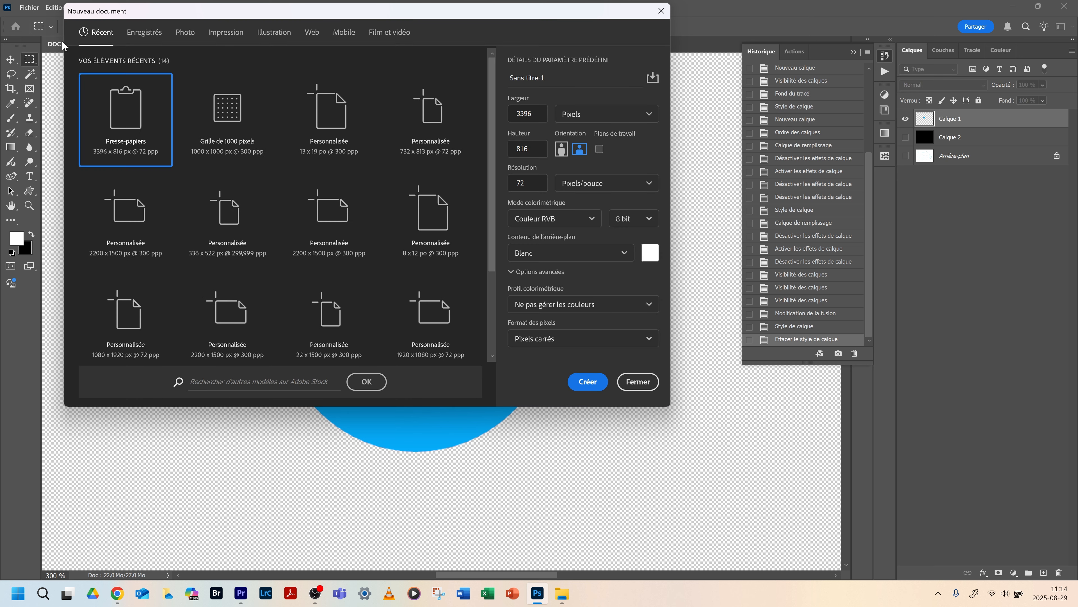
pyautogui.doubleClick(210, 111)
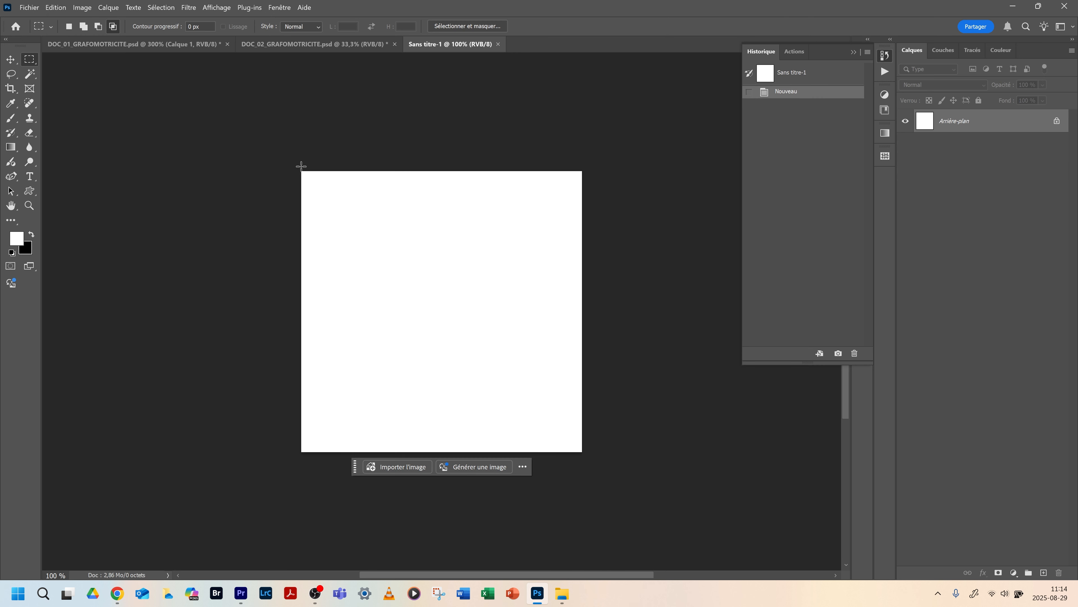
# Fill a small square selection in the canvas's upper-left corner with the black background colour and deselect it
pyautogui.moveTo(300, 166); pyautogui.dragTo(321, 197)
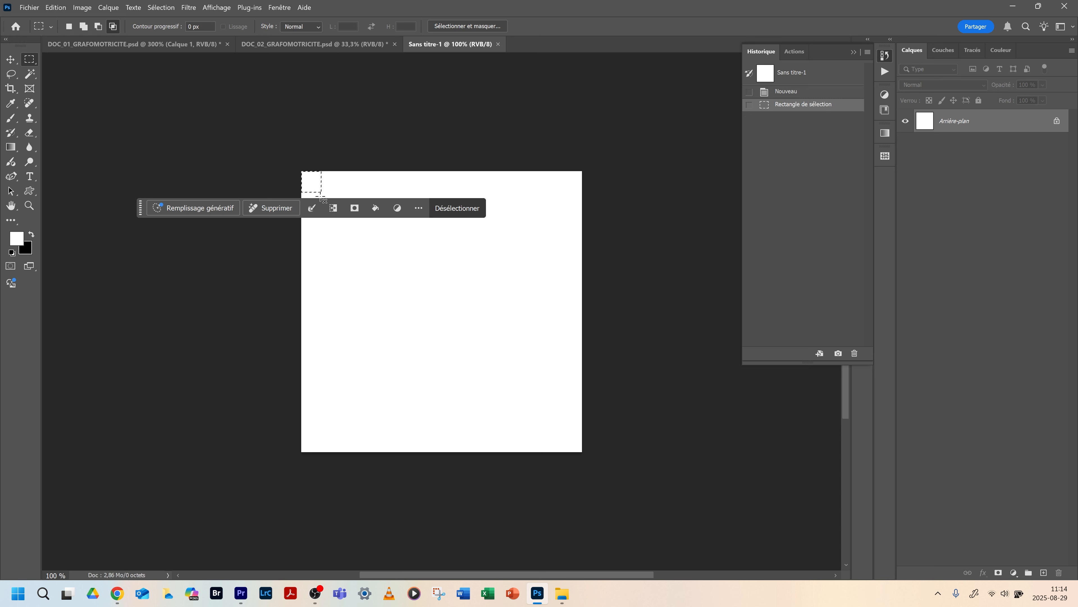
pyautogui.hotkey('ctrl', 'BackSpace')
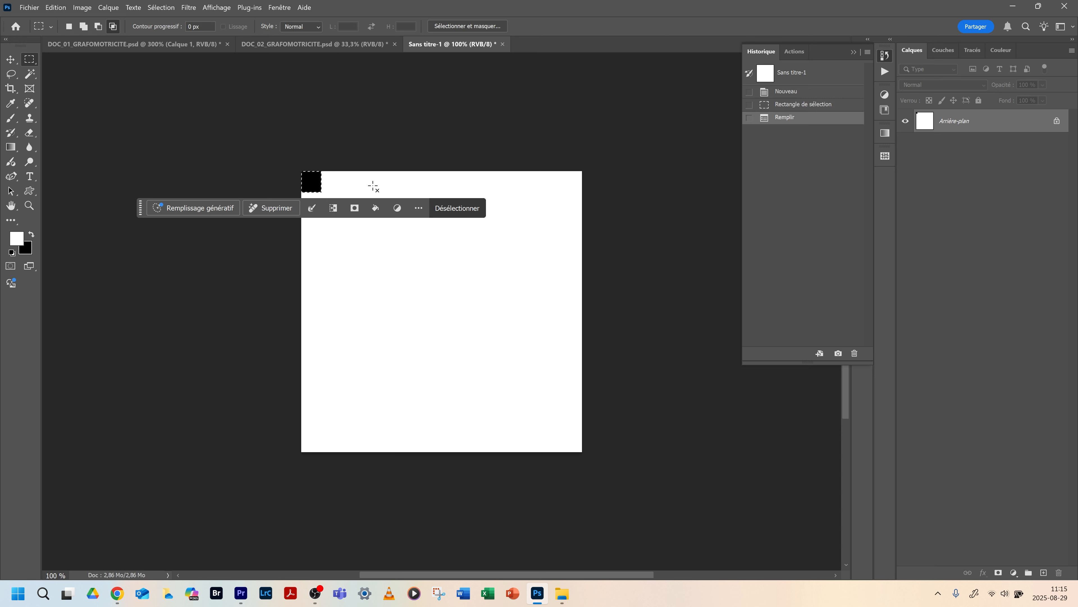
pyautogui.hotkey('ctrl', 'd')
# Define the black square plus an equally wide white area beside it as pattern bw2, and close the document without saving
pyautogui.moveTo(300, 170); pyautogui.dragTo(343, 192)
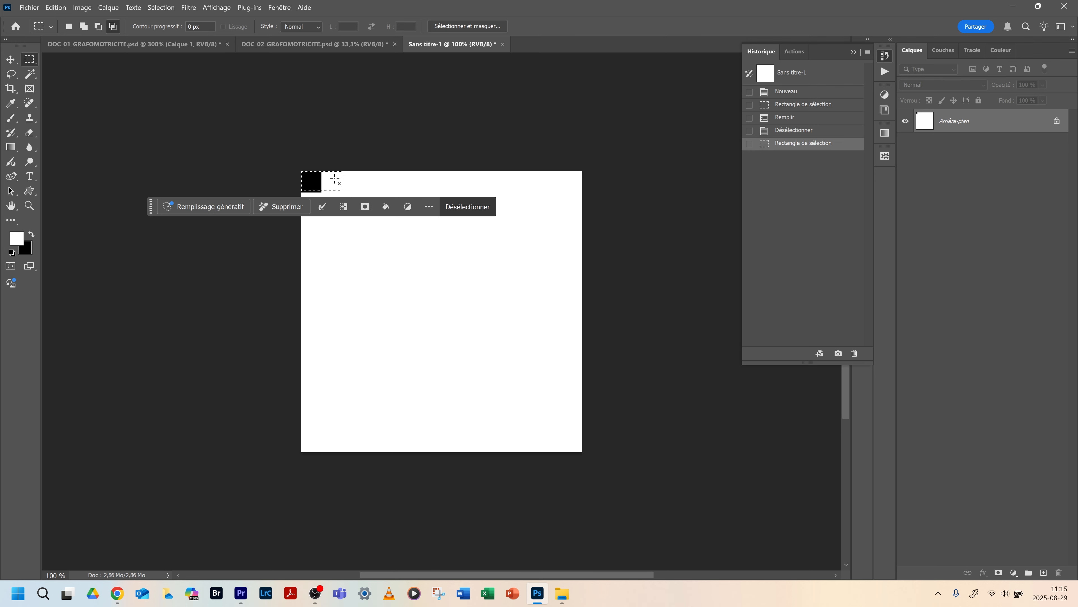
pyautogui.click(55, 7)
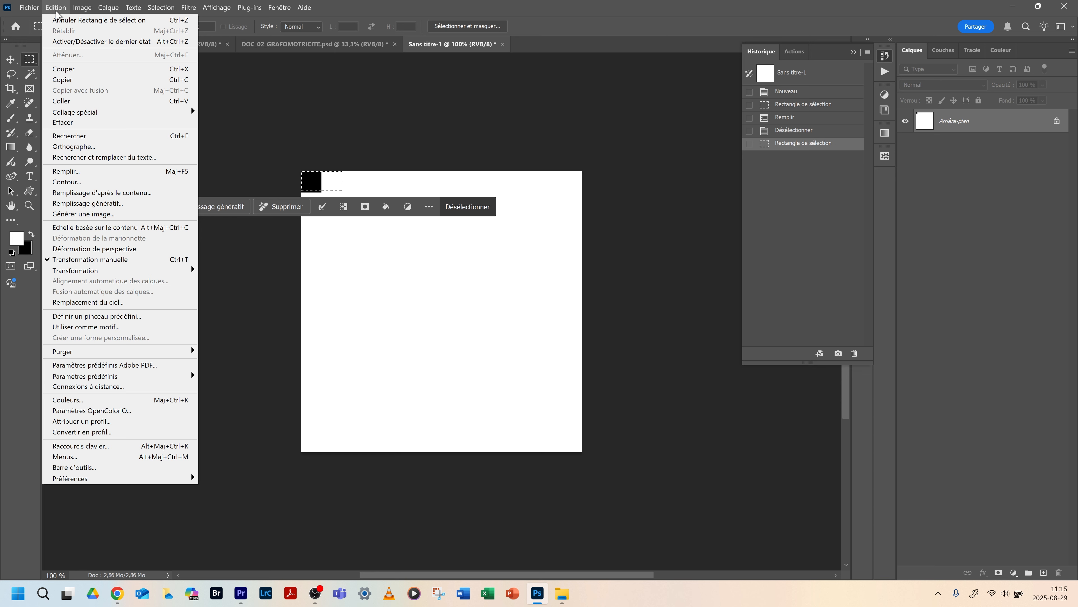
pyautogui.click(96, 327)
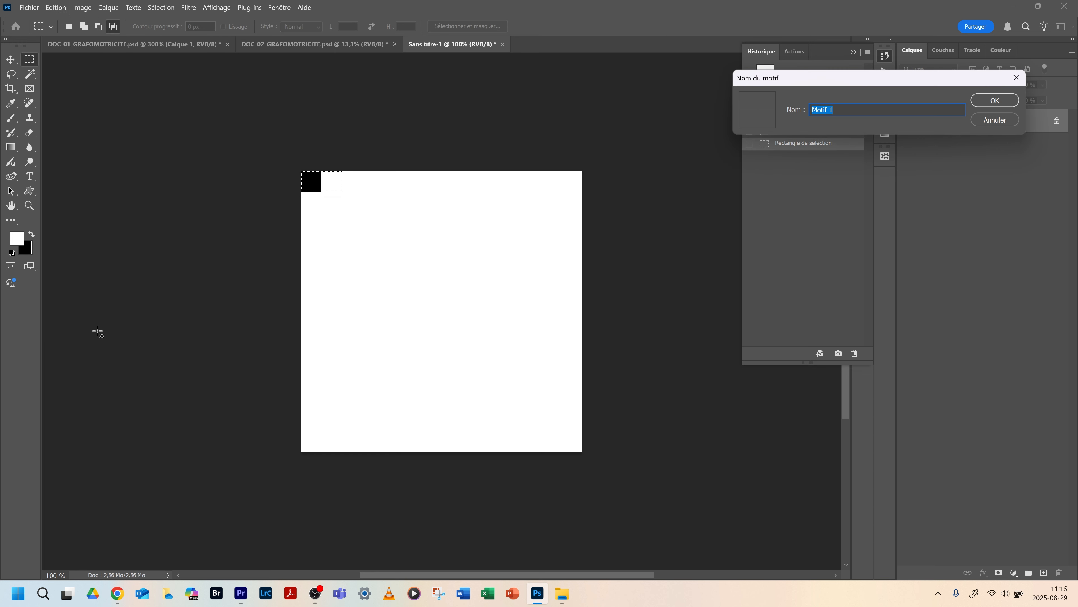
pyautogui.write('bw2')
pyautogui.press('Return')
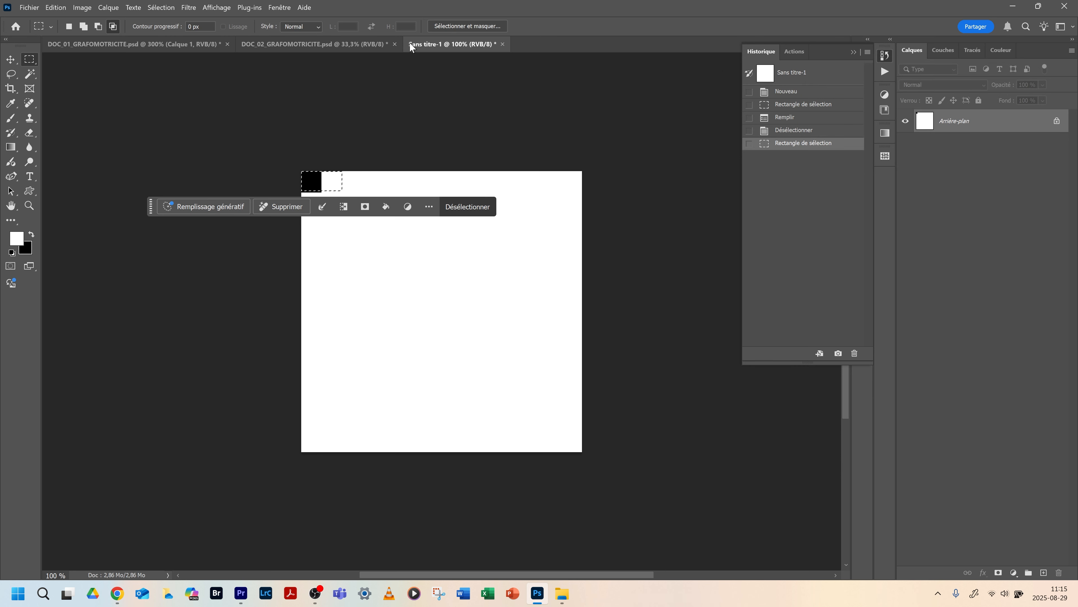
pyautogui.click(503, 44)
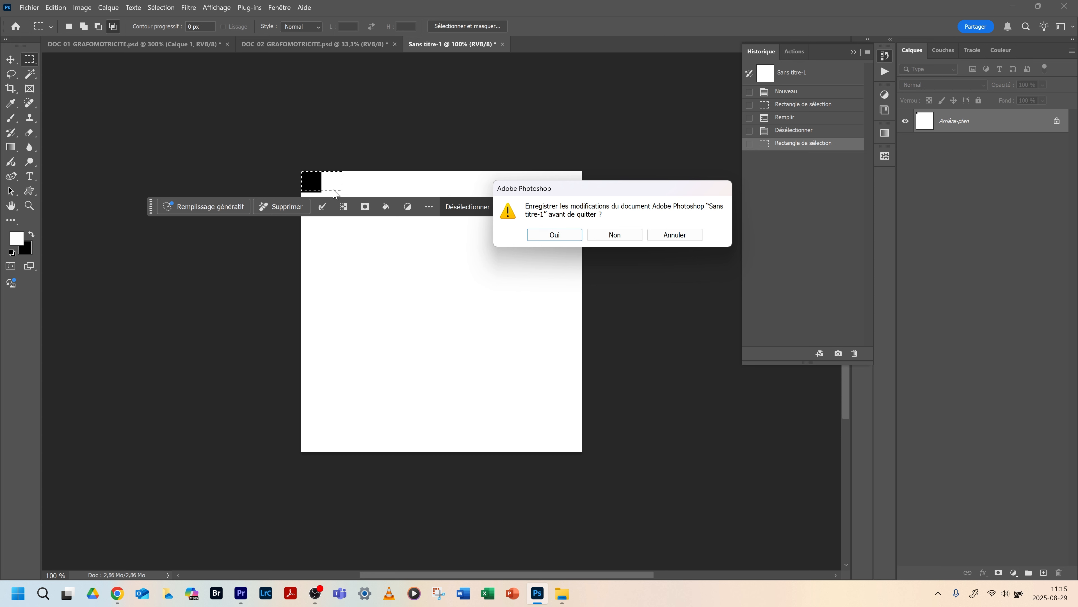
pyautogui.click(624, 235)
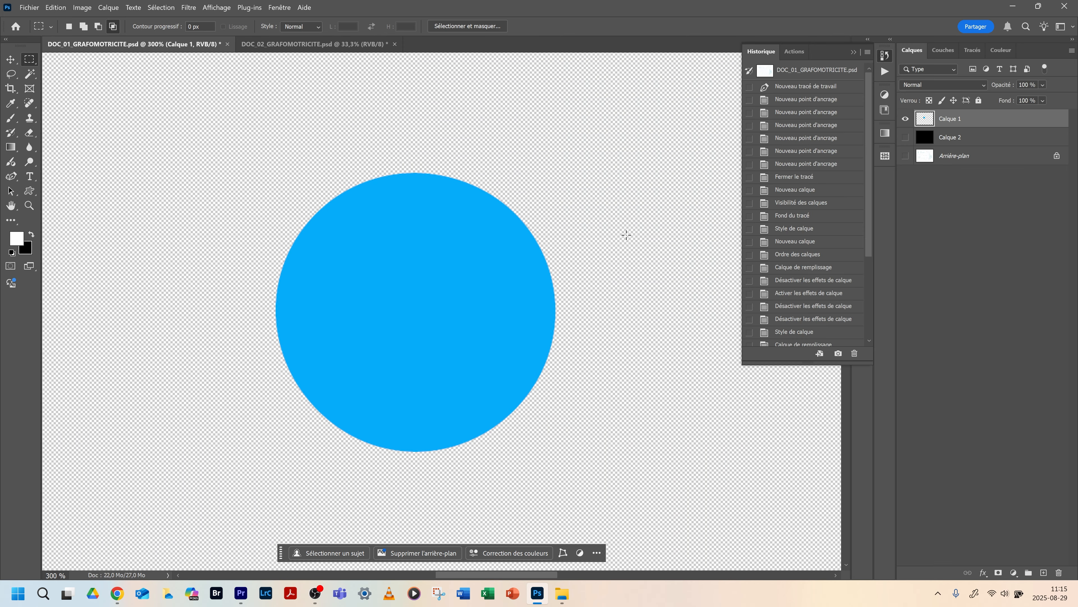
# Add an Incrustation de motif to the circle on Calque 1 using the new bw2 pattern
pyautogui.doubleClick(997, 122)
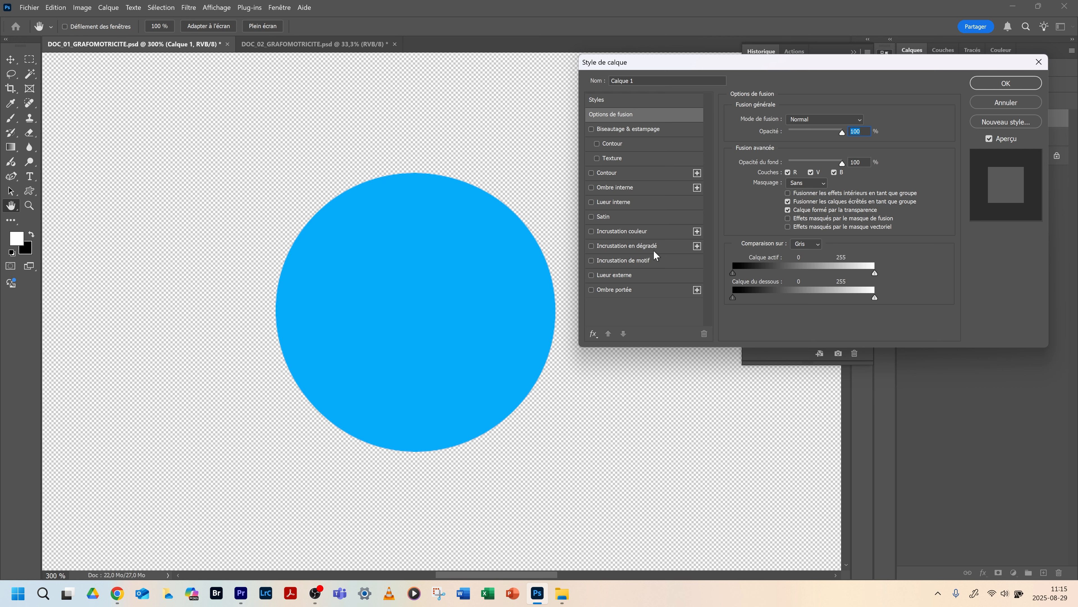
pyautogui.click(620, 261)
pyautogui.click(820, 157)
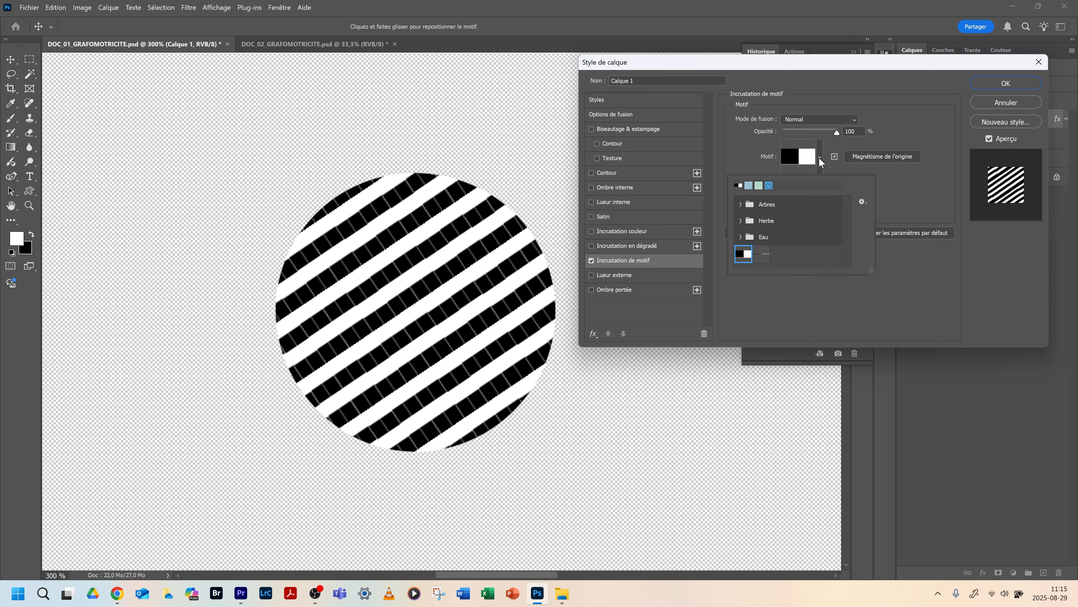
pyautogui.click(762, 255)
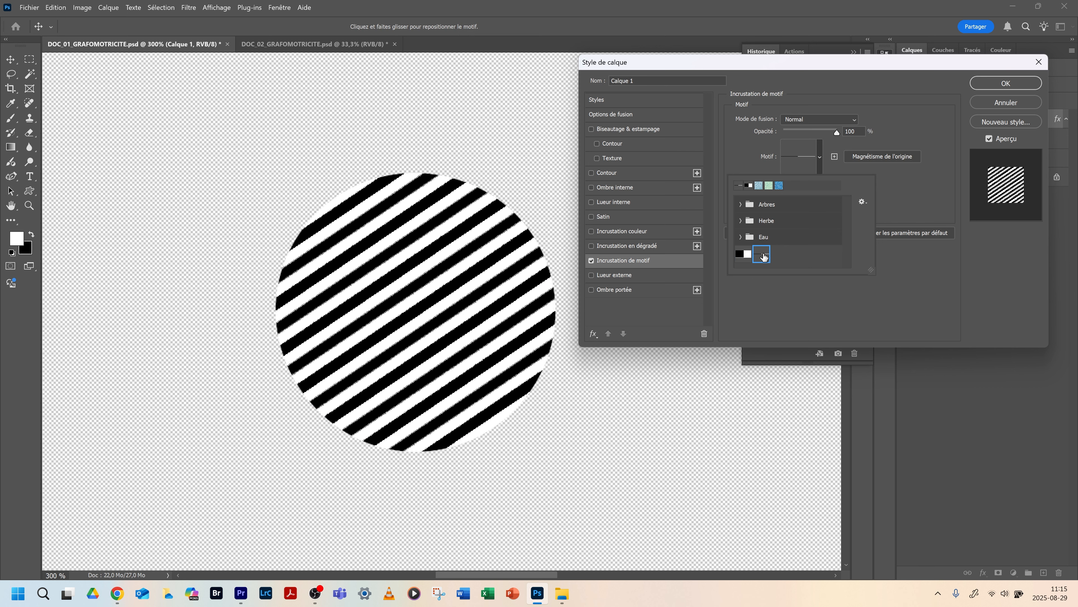
pyautogui.click(913, 179)
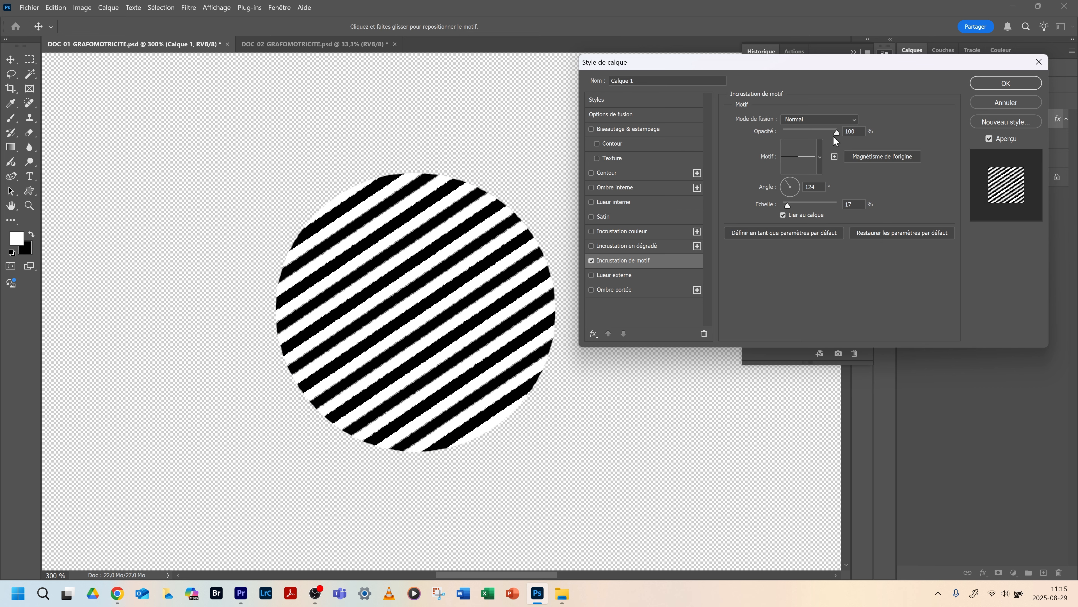
# Set the pattern overlay's angle to 17°, reduce its scale below 15 % for finer stripes, and apply the layer style
pyautogui.moveTo(787, 203)
pyautogui.mouseDown()
pyautogui.moveTo(812, 199)
pyautogui.moveTo(778, 204)
pyautogui.moveTo(786, 199)
pyautogui.mouseUp()
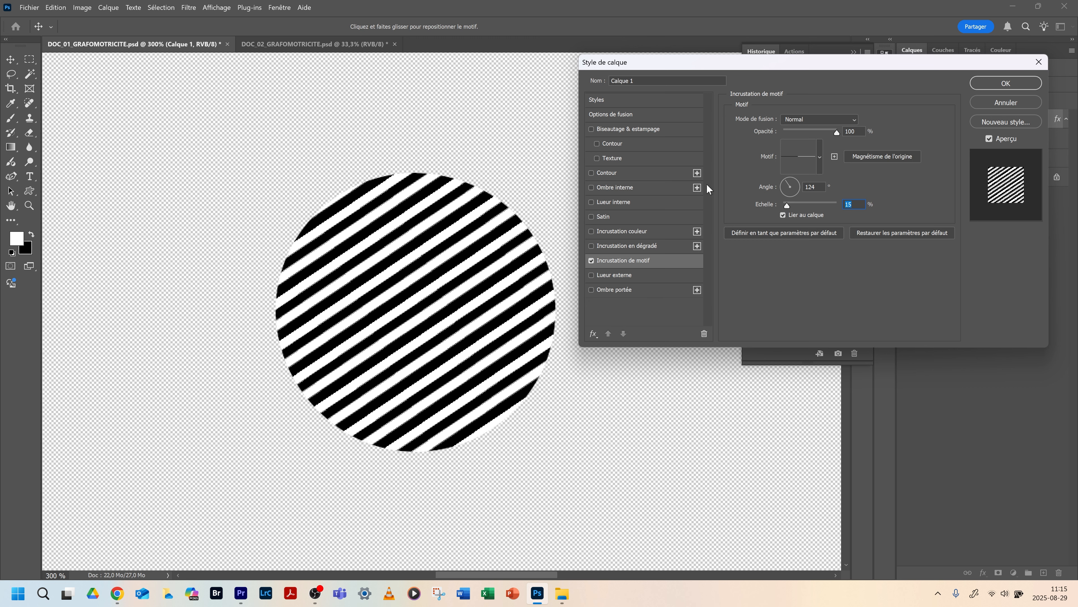
pyautogui.moveTo(785, 183); pyautogui.dragTo(799, 186)
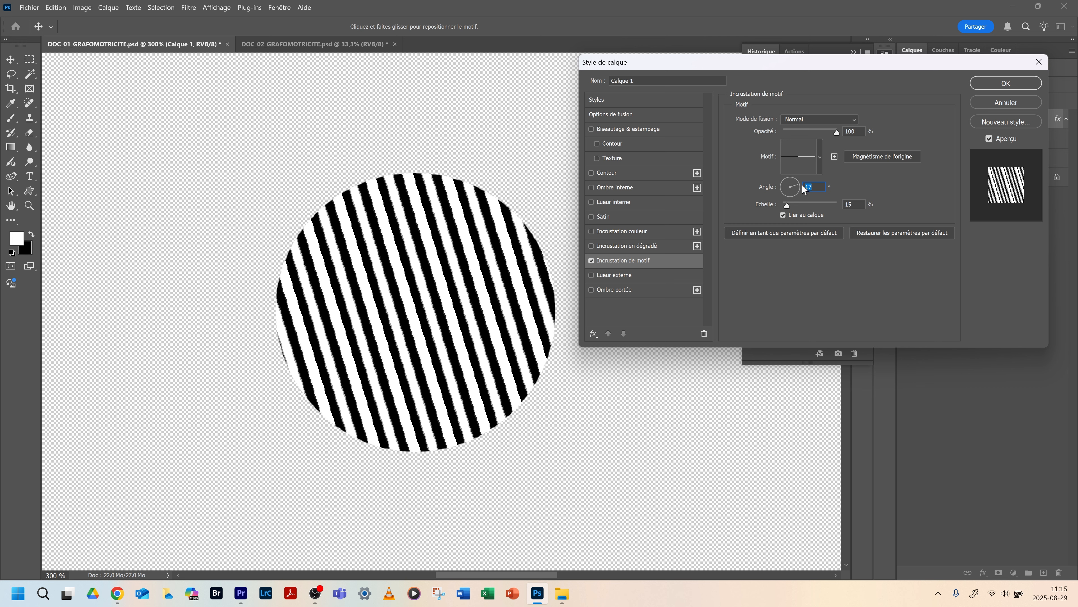
pyautogui.moveTo(786, 205)
pyautogui.mouseDown()
pyautogui.moveTo(800, 206)
pyautogui.moveTo(785, 208)
pyautogui.mouseUp()
pyautogui.click(1003, 84)
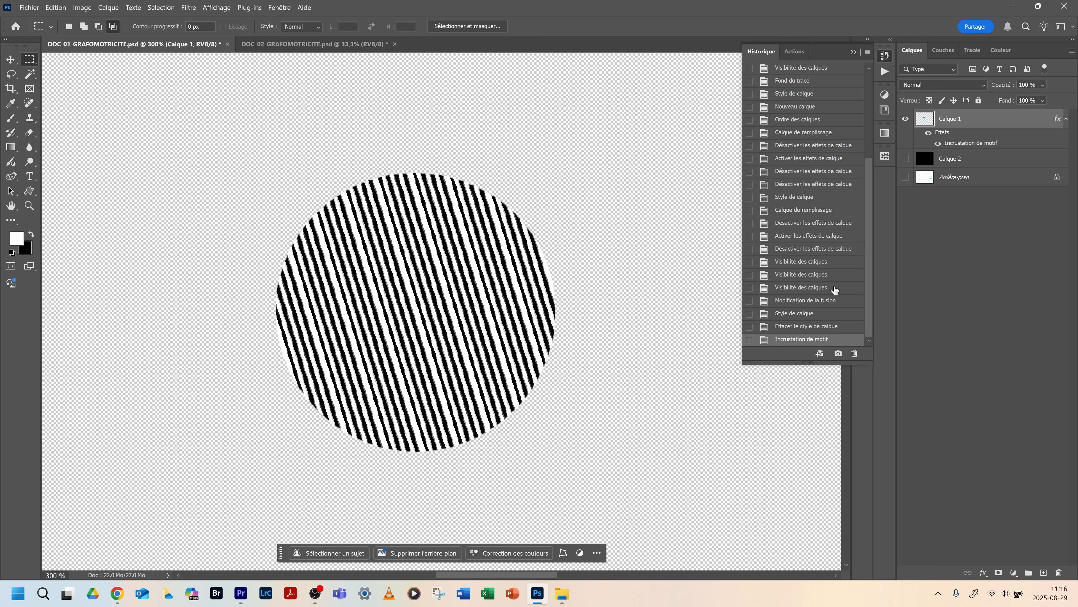
# Add a black inside Contour of 4 px at 100 % opacity to the striped circle
pyautogui.doubleClick(1020, 141)
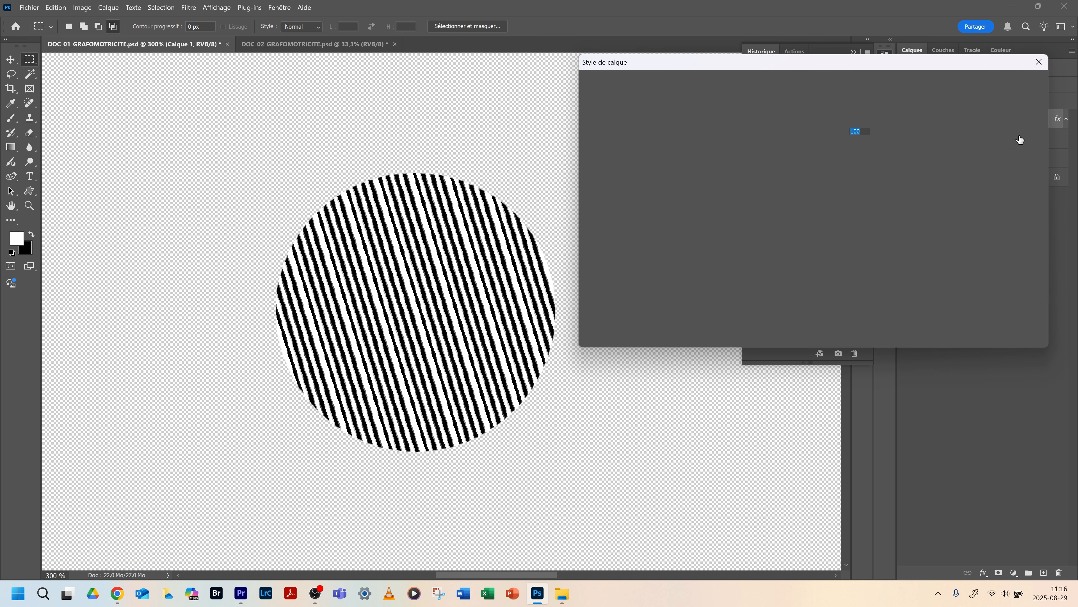
pyautogui.click(590, 172)
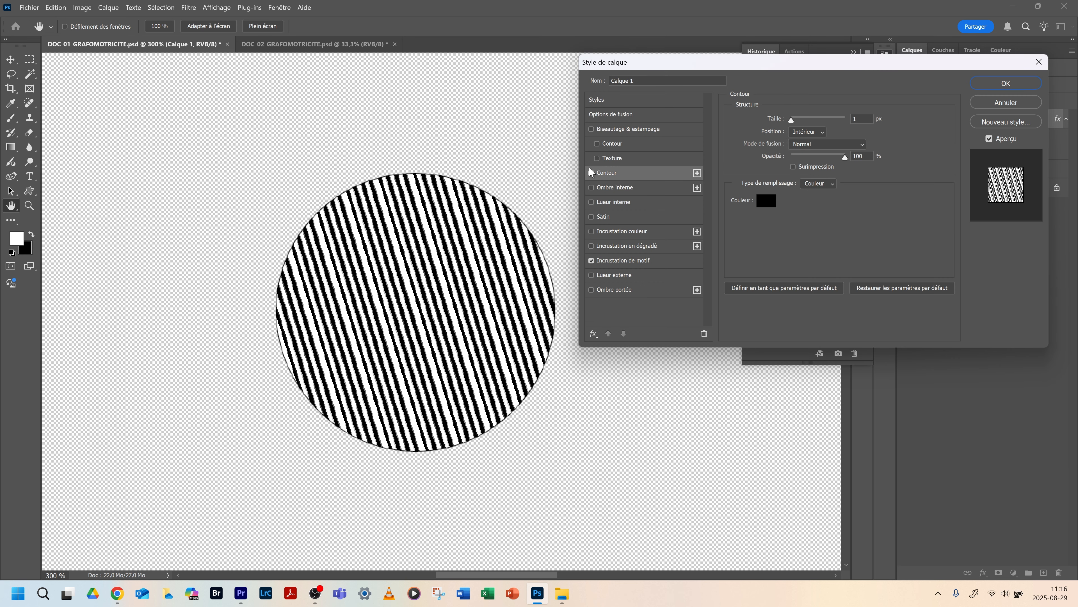
pyautogui.click(591, 173)
pyautogui.moveTo(792, 119)
pyautogui.mouseDown()
pyautogui.moveTo(802, 119)
pyautogui.moveTo(792, 120)
pyautogui.mouseUp()
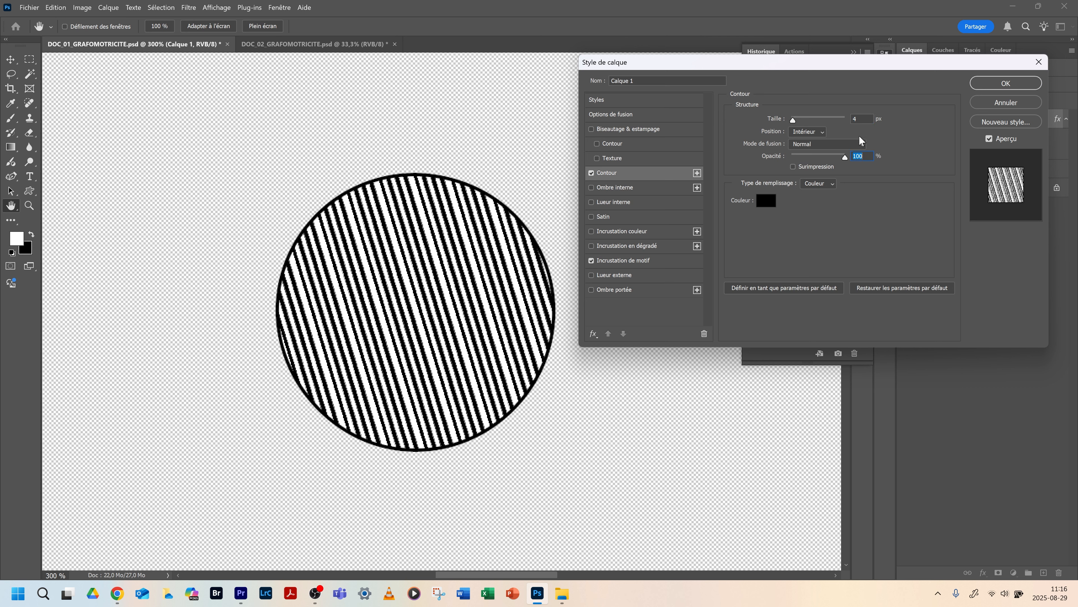
# Add an Ombre portée to the circle with Normal blend mode and 100 % opacity
pyautogui.click(629, 290)
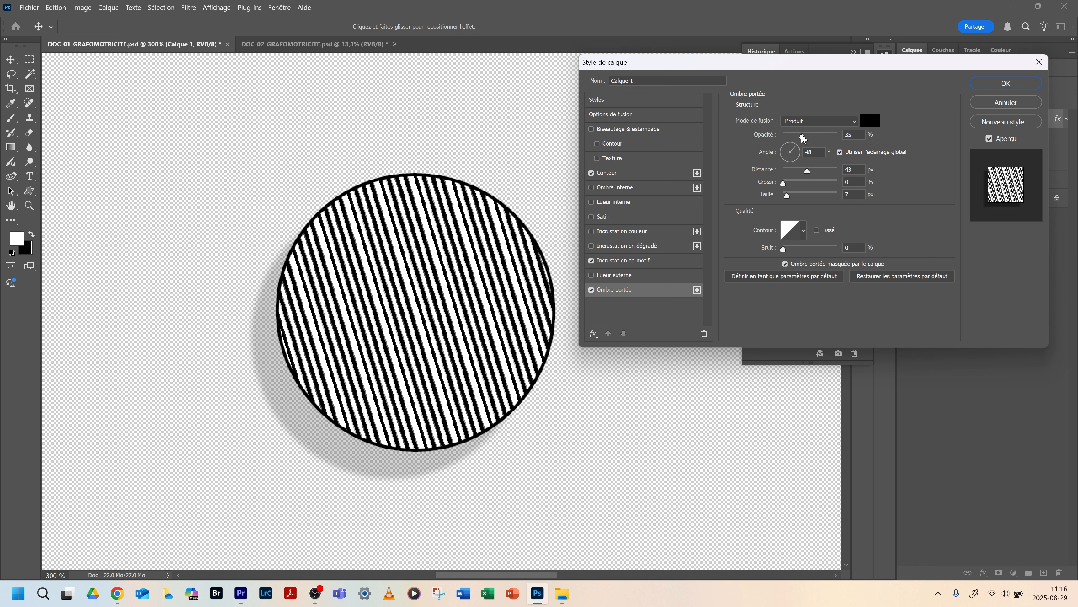
pyautogui.click(829, 124)
pyautogui.click(816, 130)
pyautogui.moveTo(802, 134); pyautogui.dragTo(841, 135)
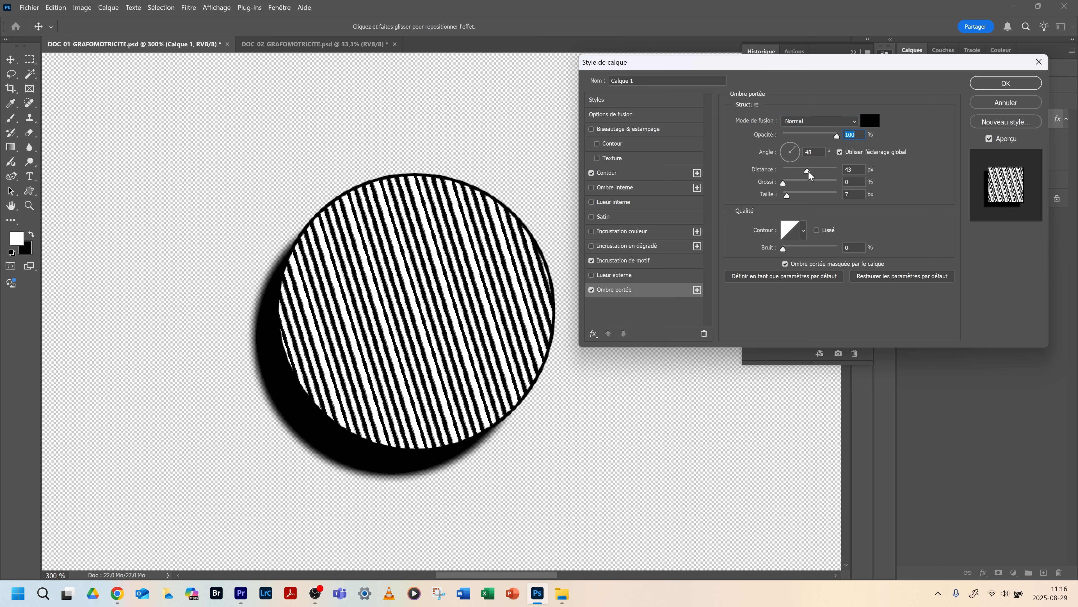
# Harden the drop shadow to a size of 0 px and fine-tune its distance to 12 px
pyautogui.moveTo(809, 171)
pyautogui.mouseDown()
pyautogui.moveTo(787, 173)
pyautogui.moveTo(766, 198)
pyautogui.moveTo(798, 177)
pyautogui.moveTo(800, 186)
pyautogui.moveTo(782, 186)
pyautogui.moveTo(790, 175)
pyautogui.mouseUp()
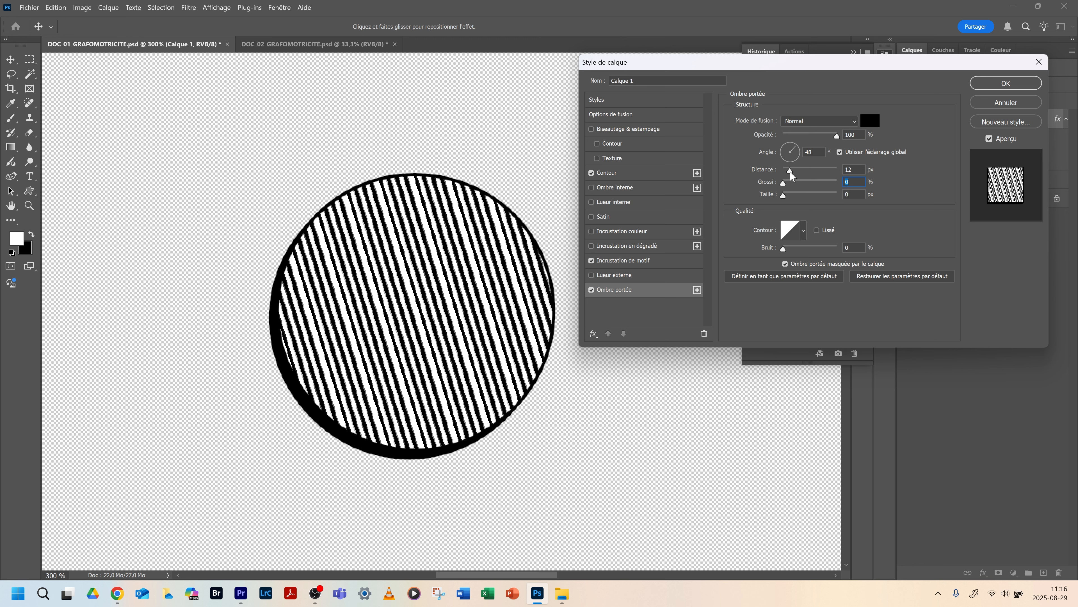
pyautogui.click(859, 169)
pyautogui.press('Up')
pyautogui.press('Up')
pyautogui.press('Up')
pyautogui.press('Up')
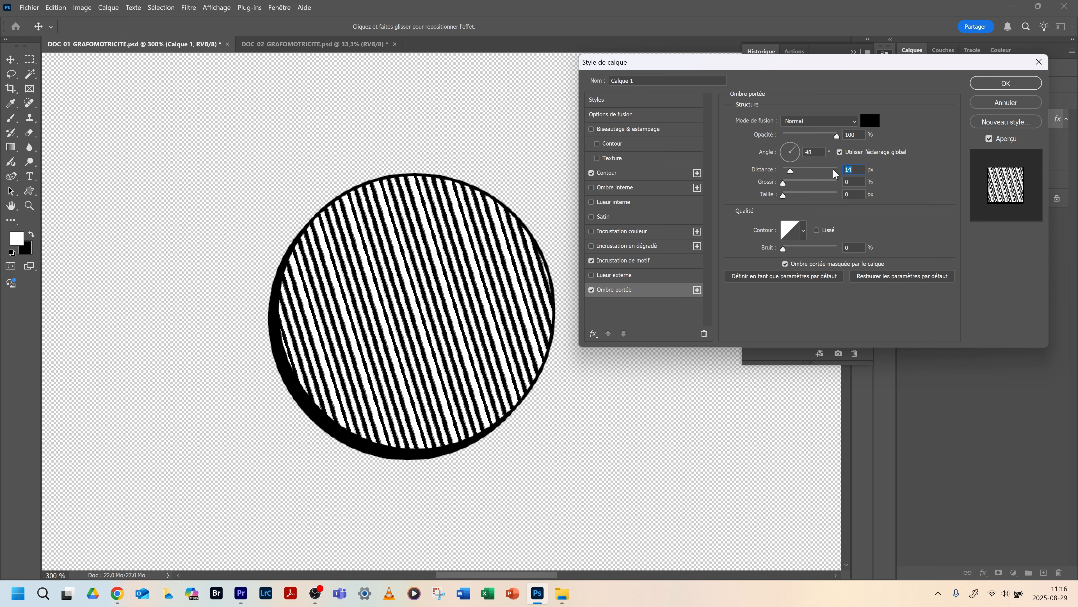
pyautogui.press('Down')
pyautogui.press('Down')
pyautogui.press('Down')
pyautogui.press('Down')
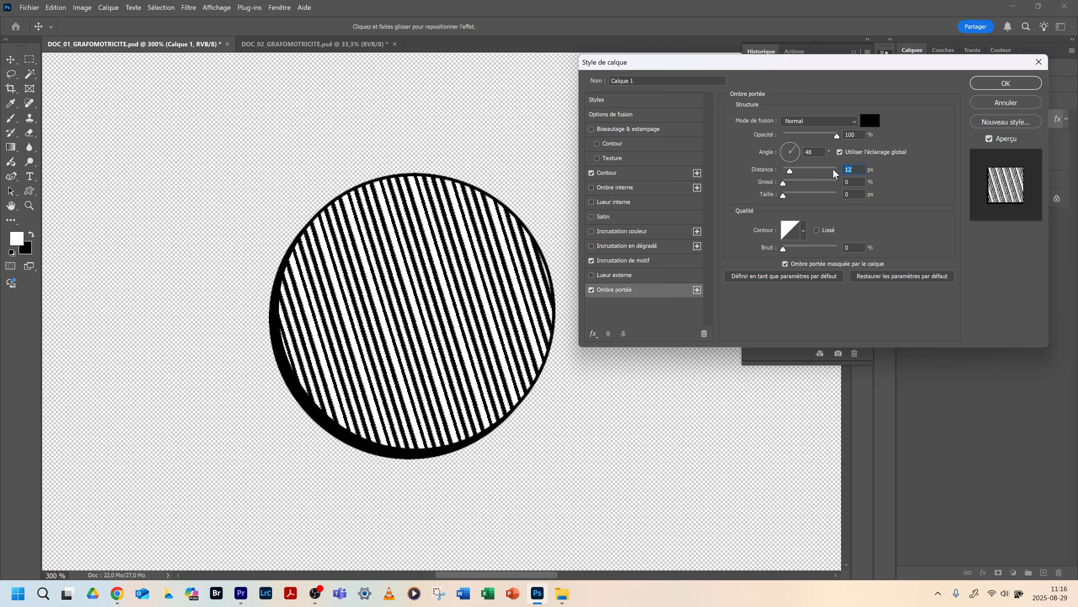
# Try the second-row contour presets on the drop shadow one after another, ending on the convex quarter-round curve
pyautogui.click(804, 230)
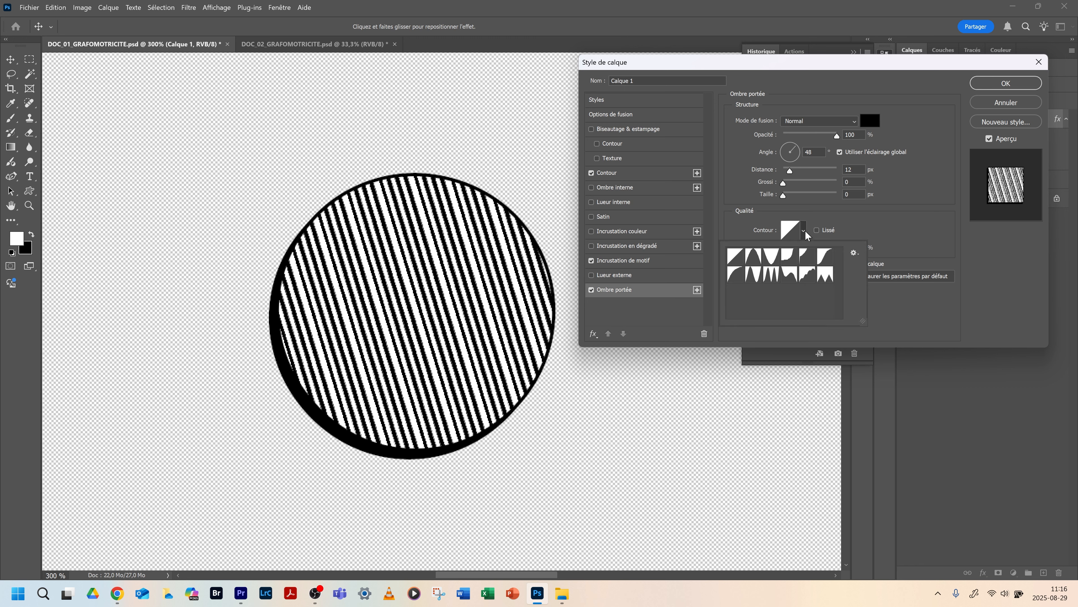
pyautogui.click(827, 275)
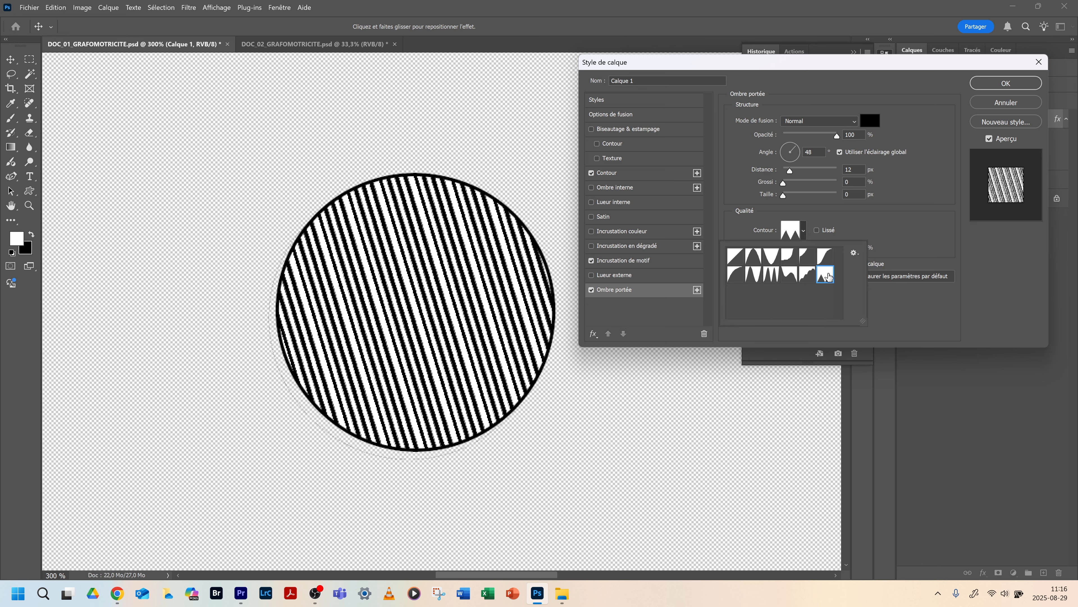
pyautogui.click(806, 274)
pyautogui.click(790, 276)
pyautogui.click(771, 275)
pyautogui.click(754, 276)
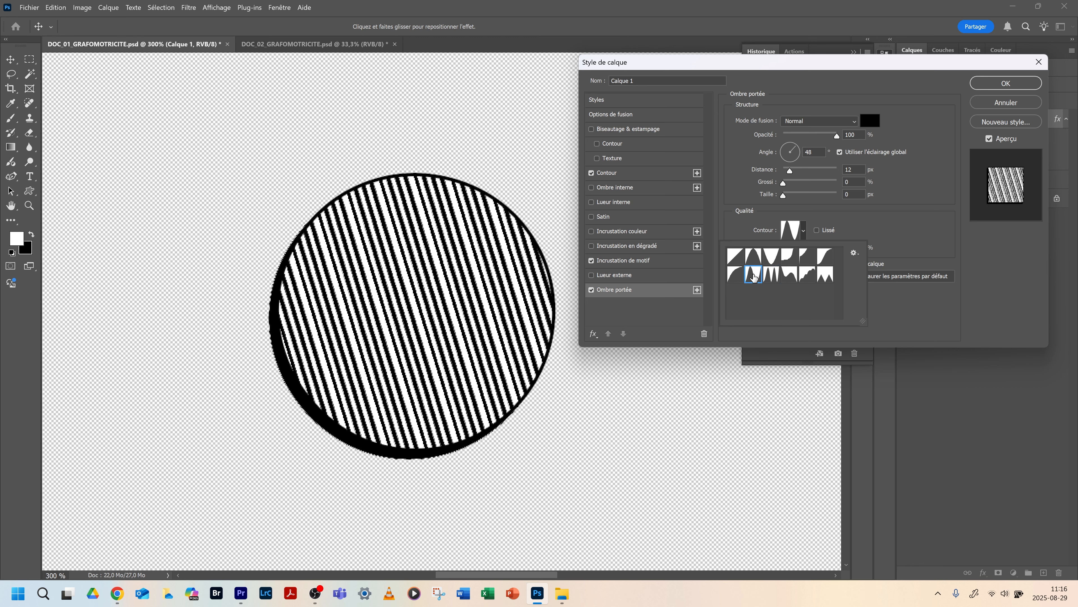
pyautogui.click(736, 276)
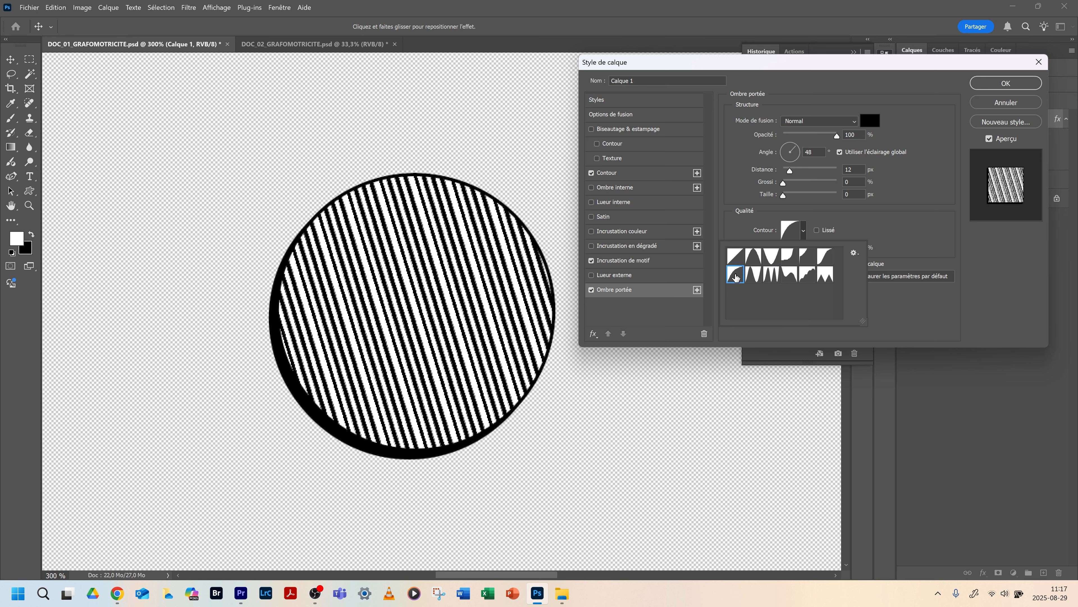
# Restore the linear contour on the drop shadow, set distance 45 px, spread (Grossi) 60 % and size 54 px, and apply the style
pyautogui.click(739, 256)
pyautogui.moveTo(789, 170)
pyautogui.mouseDown()
pyautogui.moveTo(812, 169)
pyautogui.moveTo(792, 186)
pyautogui.mouseUp()
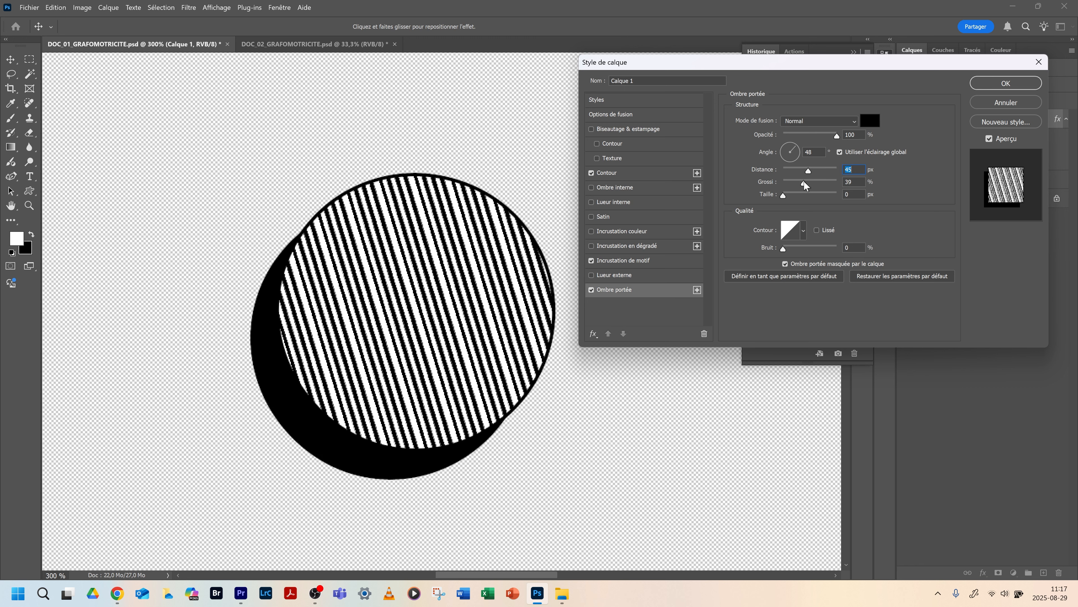
pyautogui.moveTo(858, 180); pyautogui.dragTo(798, 195)
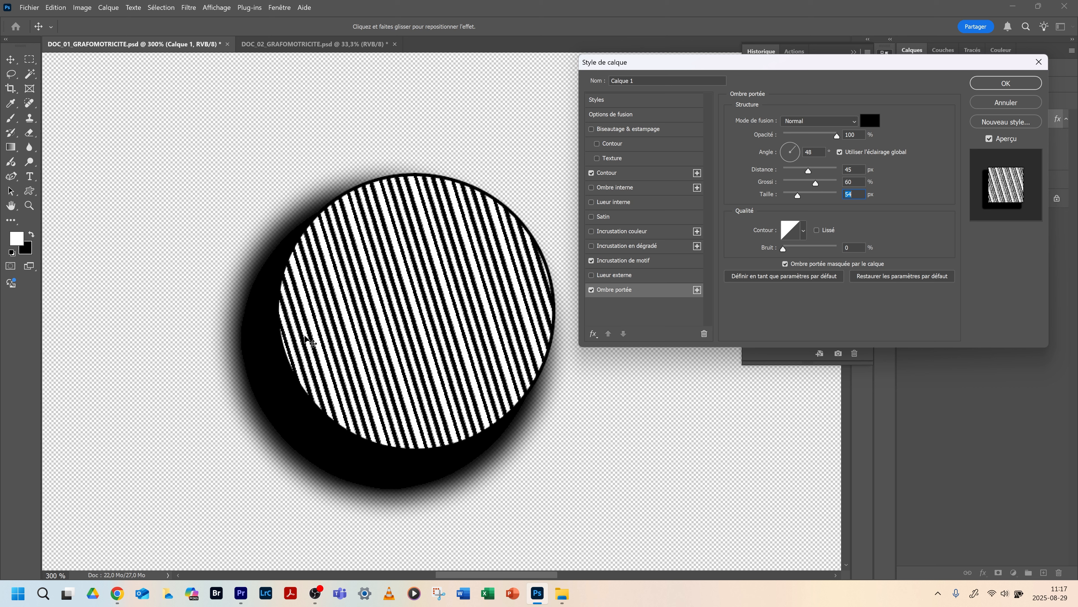
pyautogui.click(1014, 85)
# Toggle all of Calque 1's effects off and on repeatedly to compare the circle with and without its style
pyautogui.click(928, 133)
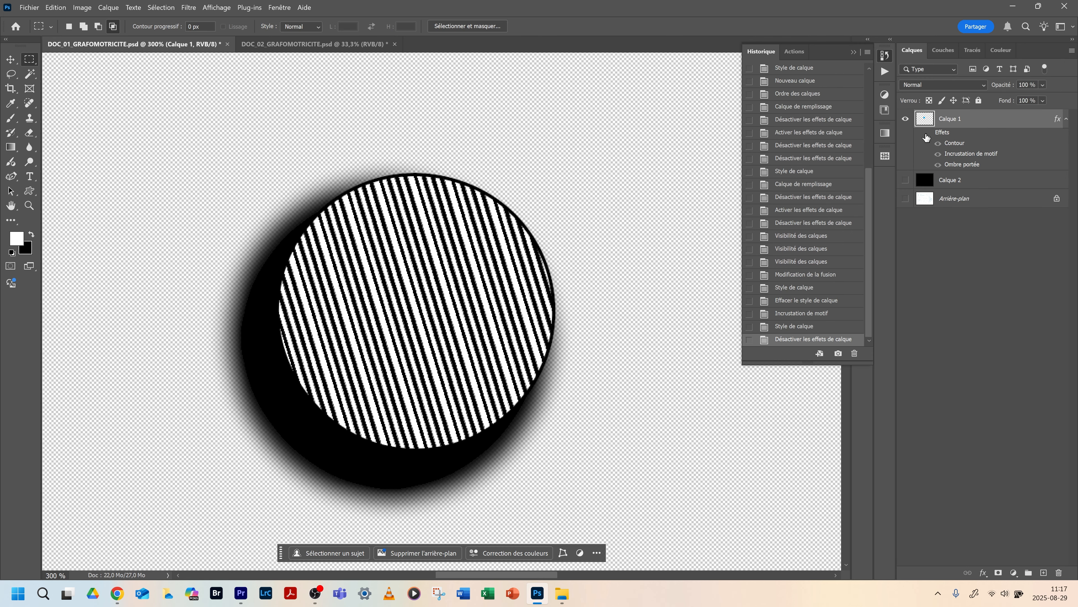
pyautogui.click(928, 133)
pyautogui.click(928, 133)
pyautogui.click(928, 133)
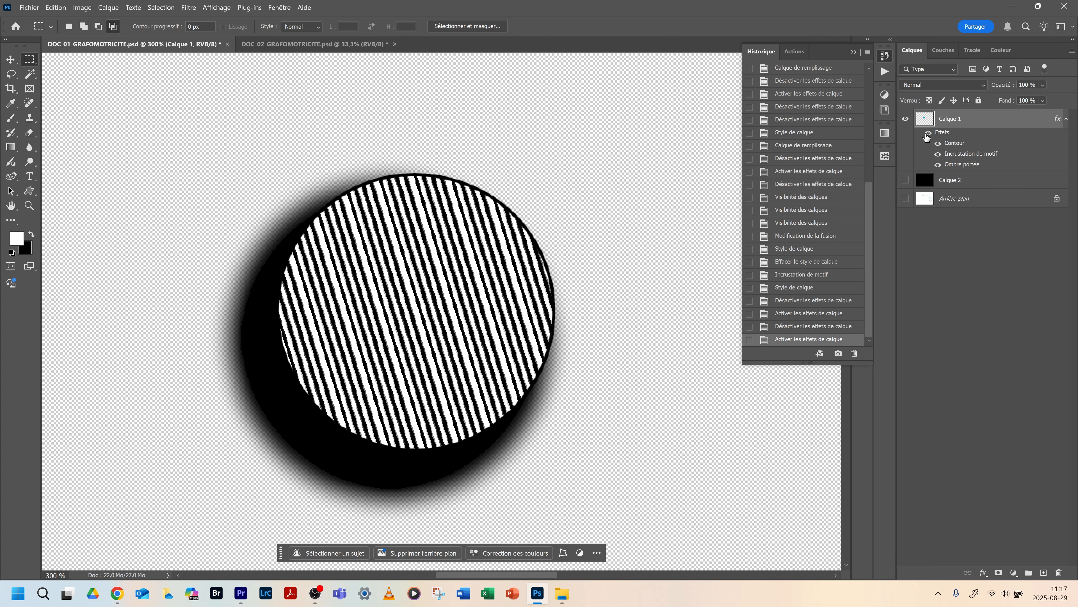
pyautogui.click(928, 133)
pyautogui.click(927, 133)
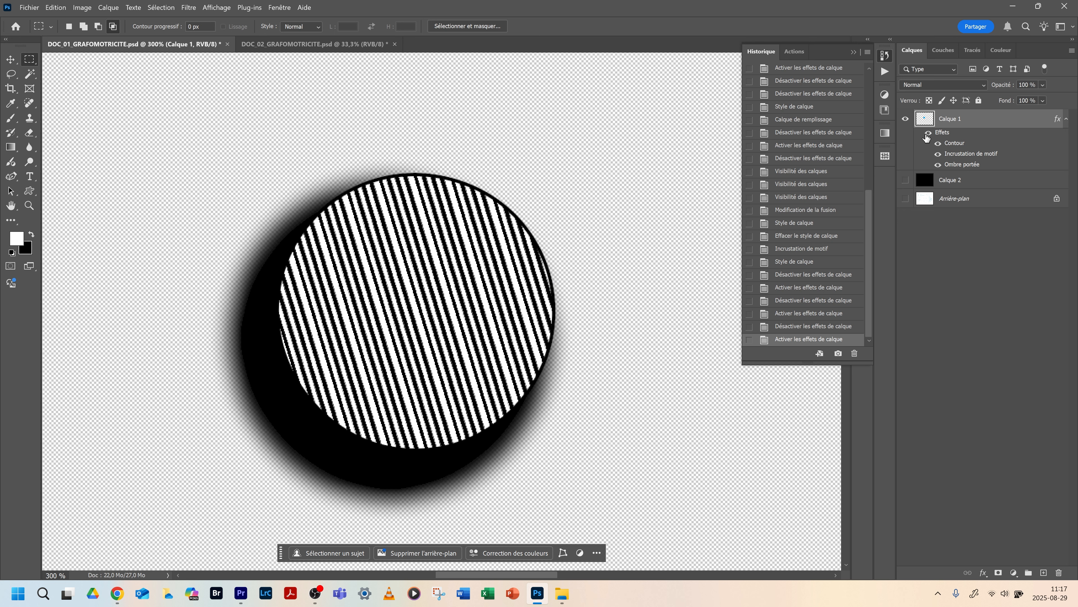
# Toggle the Contour, Ombre portée and Incrustation de motif effects of Calque 1 individually, leaving only Contour hidden
pyautogui.click(936, 145)
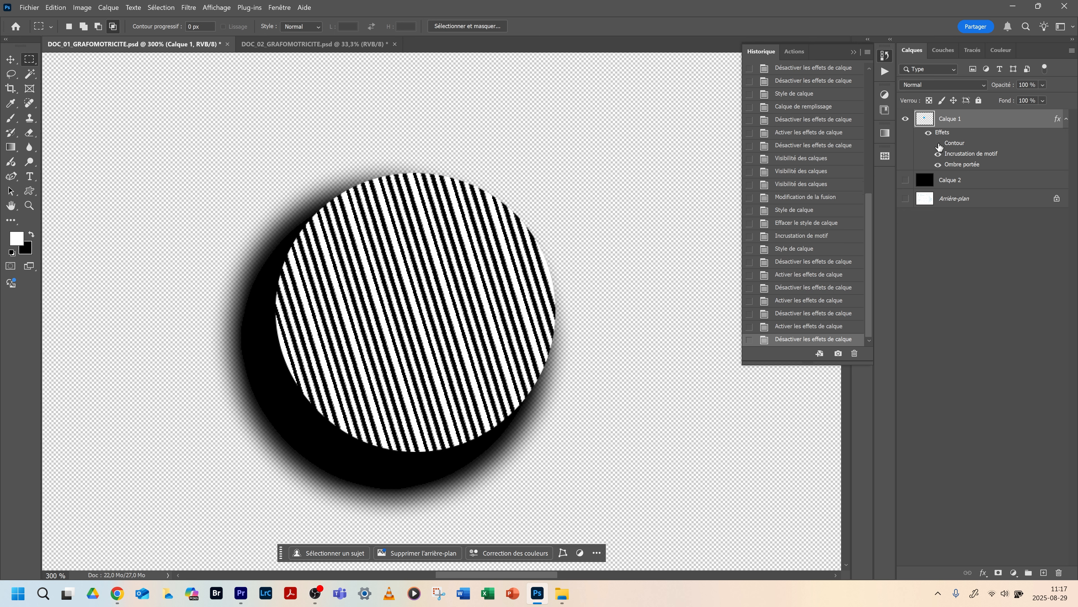
pyautogui.click(936, 145)
pyautogui.click(938, 165)
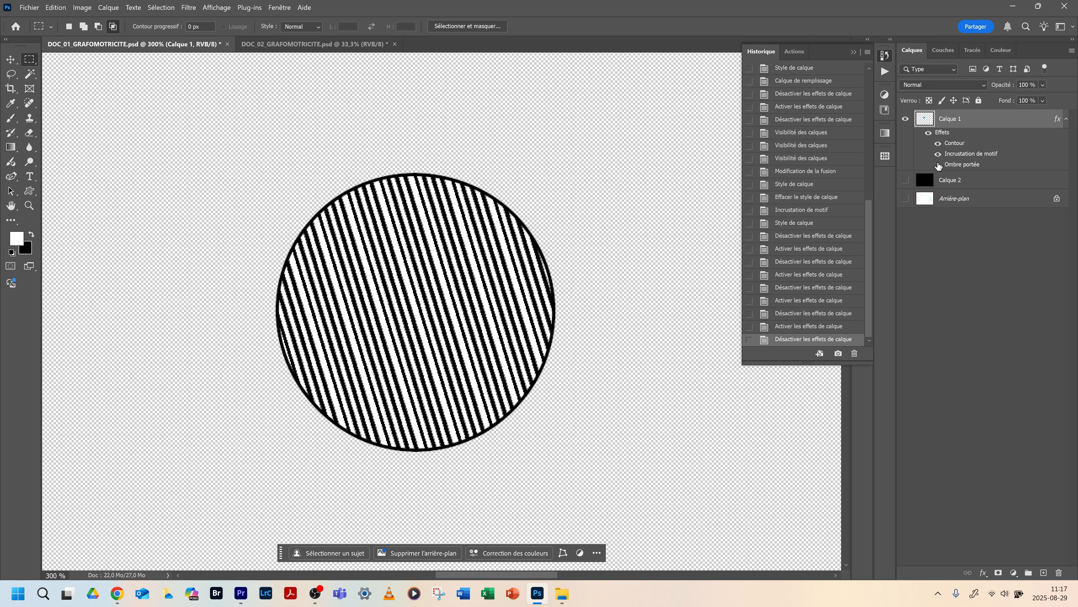
pyautogui.click(938, 165)
pyautogui.click(938, 143)
pyautogui.click(938, 153)
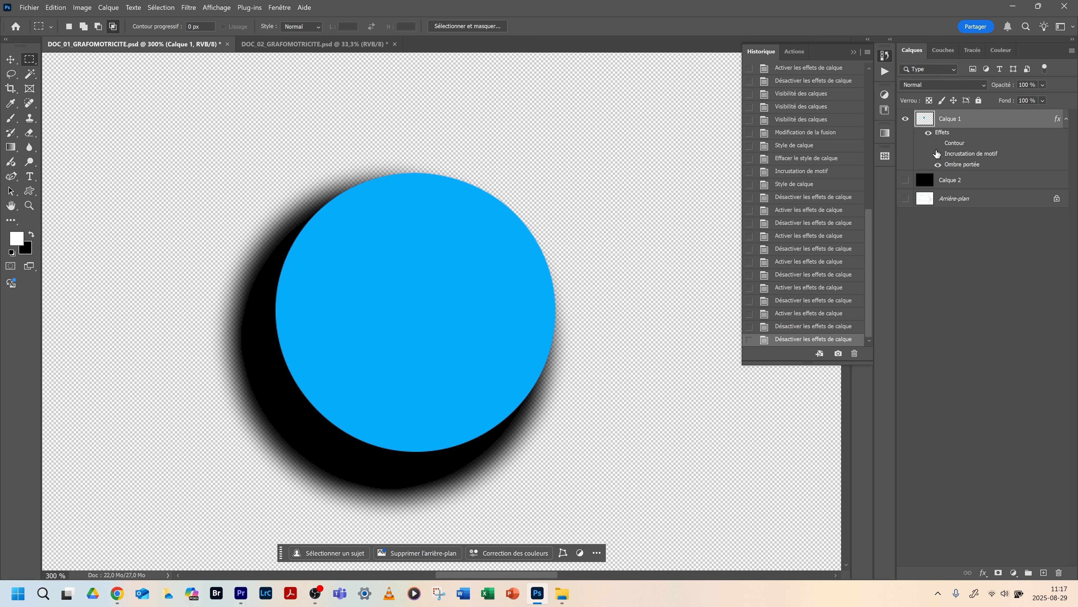
pyautogui.click(937, 154)
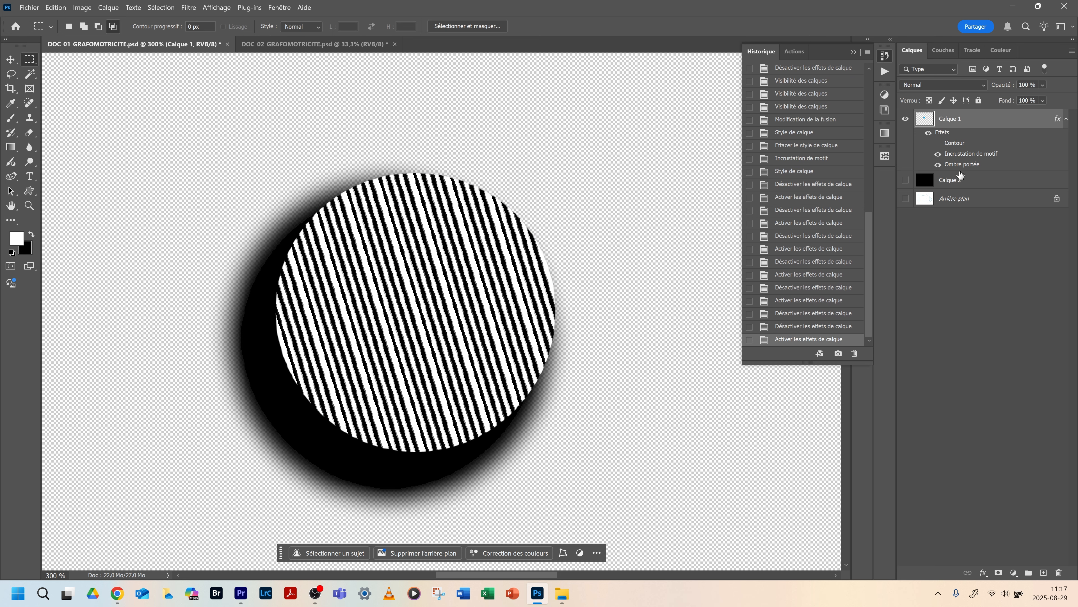
# Disable Calque 1's layer effects and clear its layer style entirely
pyautogui.rightClick(978, 148)
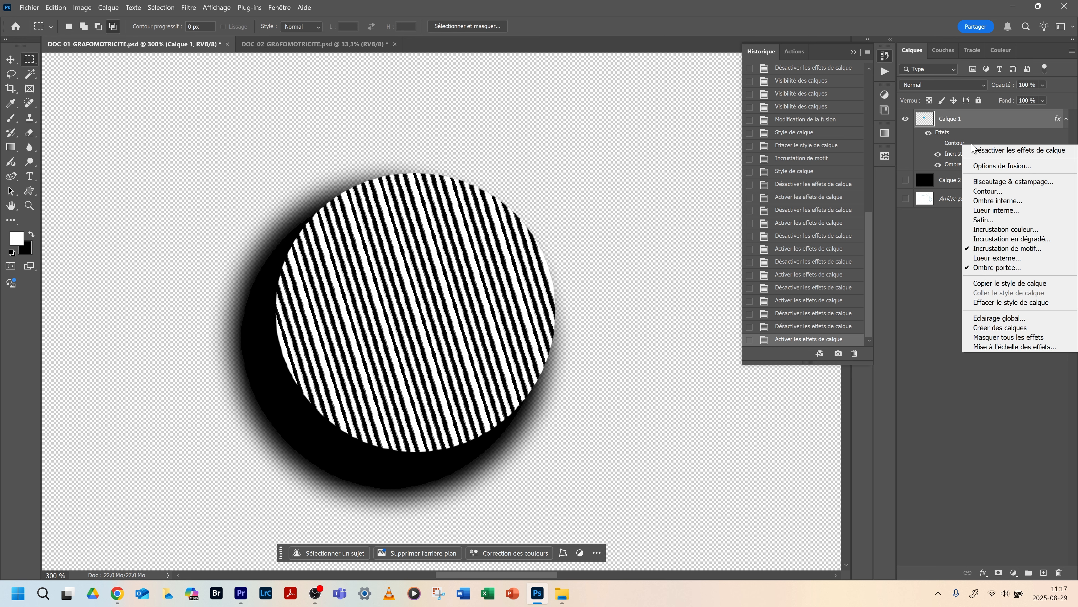
pyautogui.click(980, 152)
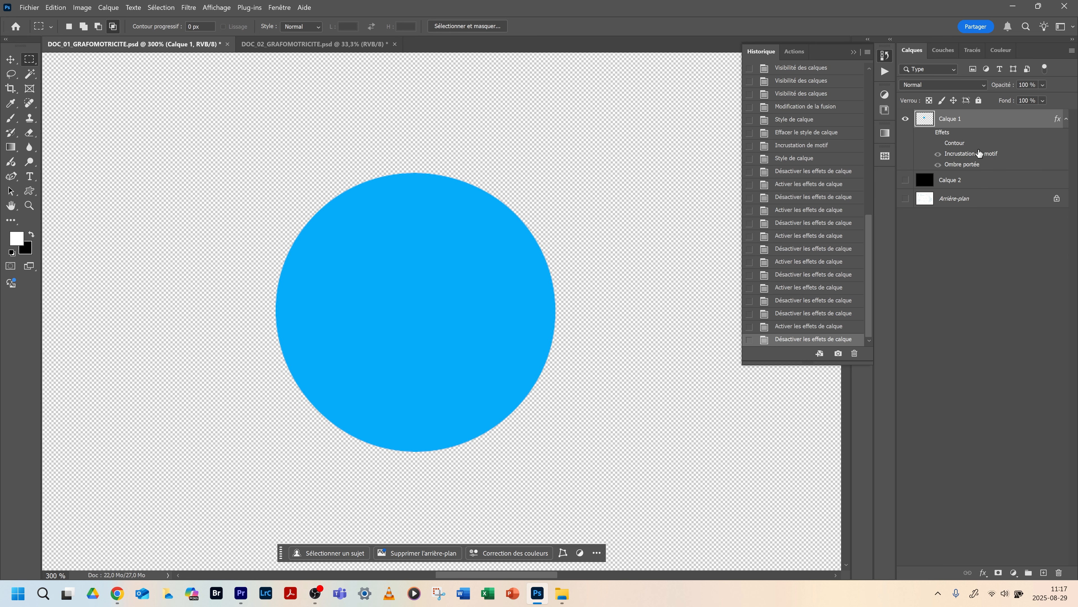
pyautogui.rightClick(958, 156)
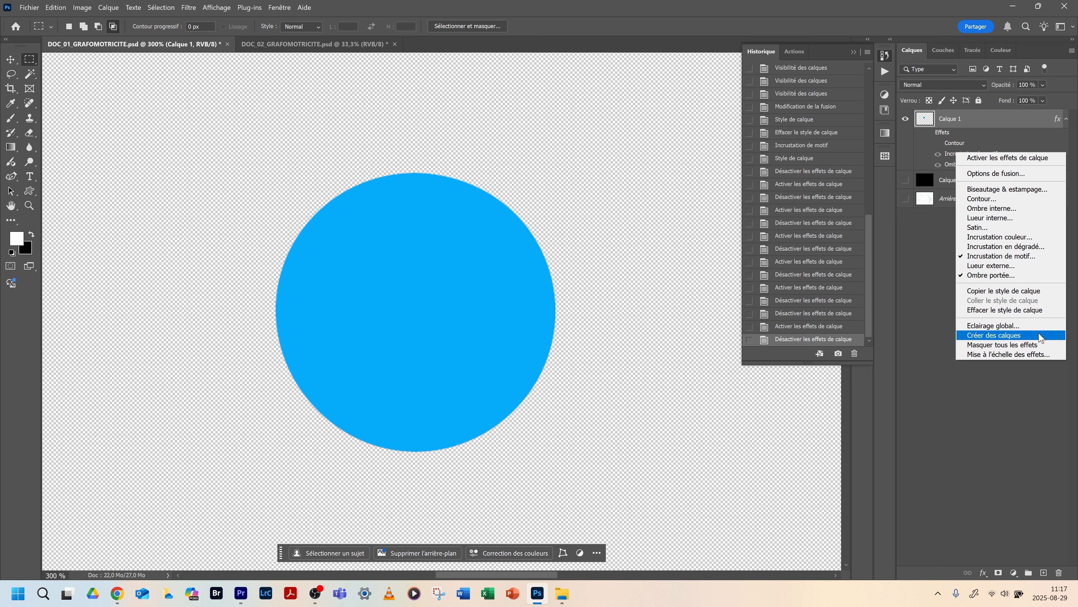
pyautogui.click(1027, 312)
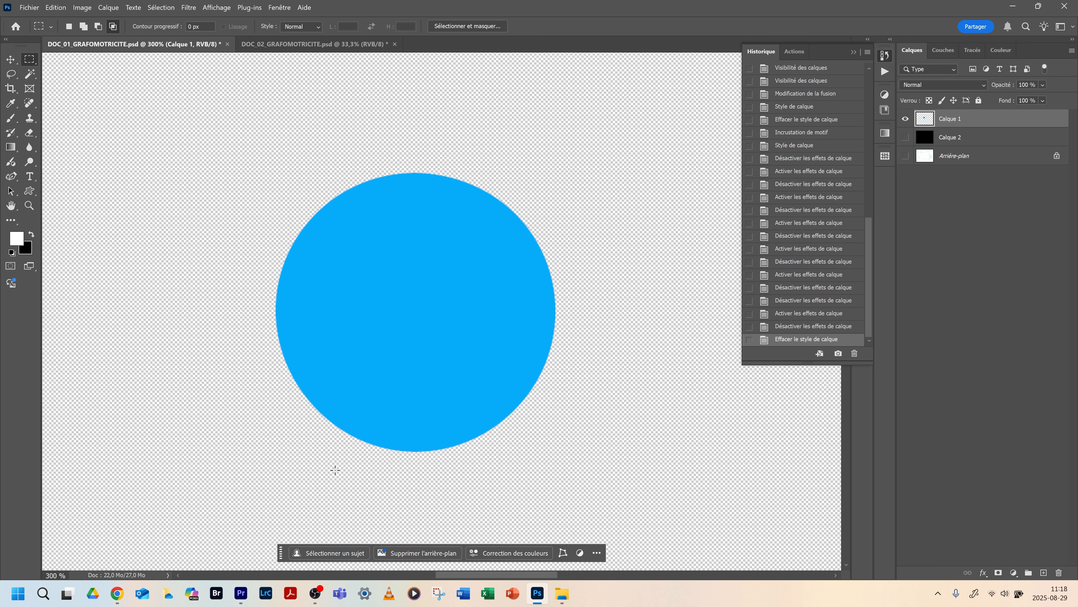
pyautogui.click(315, 594)
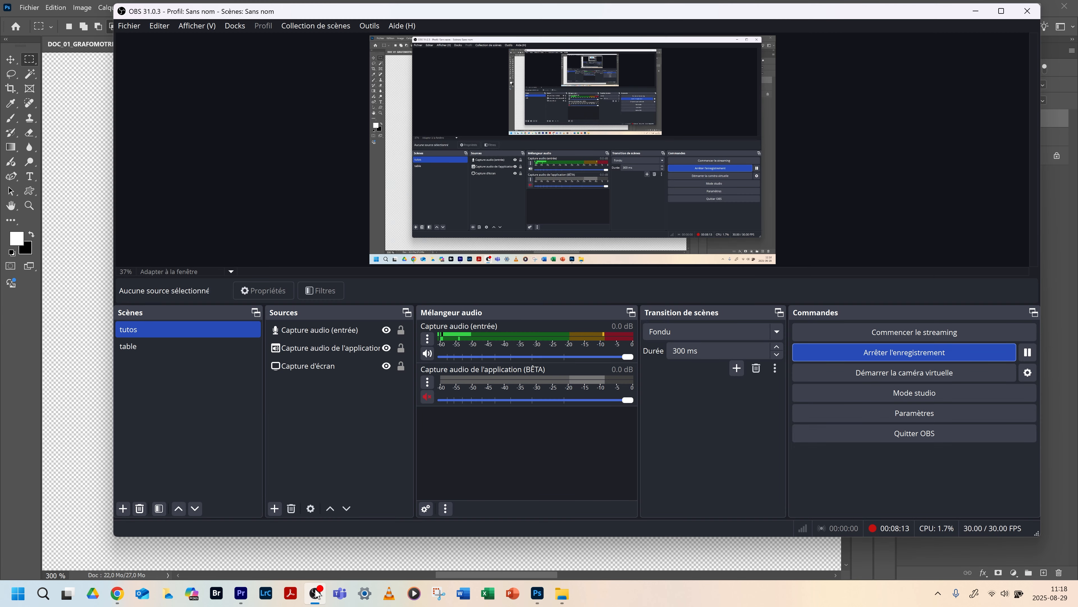